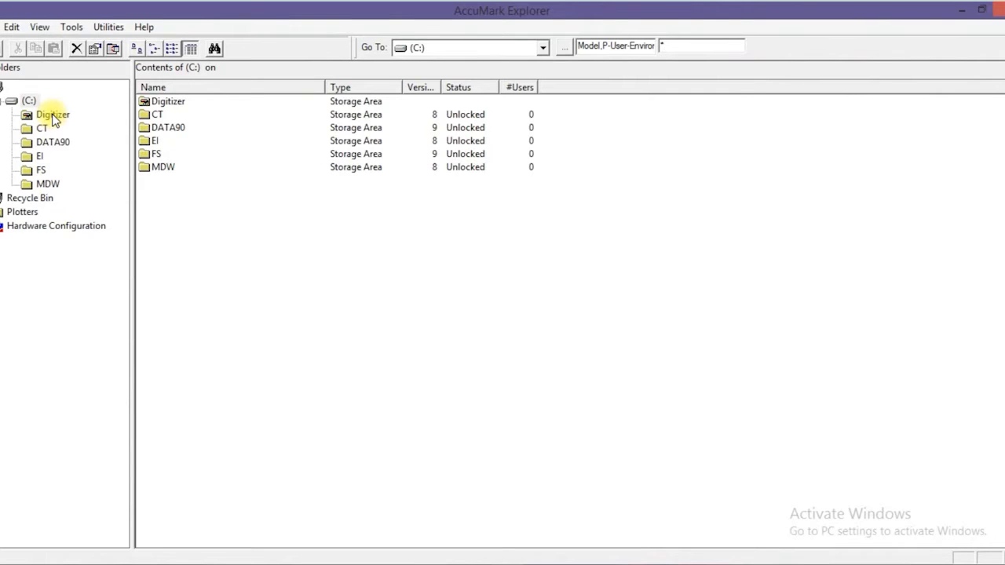
Browse the contents of the Digitizer and DATA90 storage areas on drive C:
left_click(53, 116)
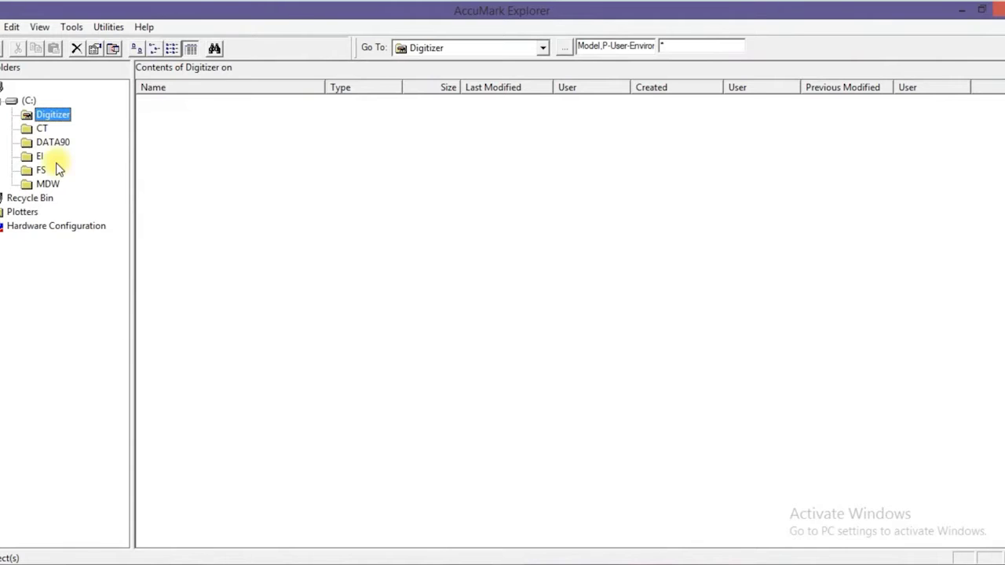
left_click(53, 142)
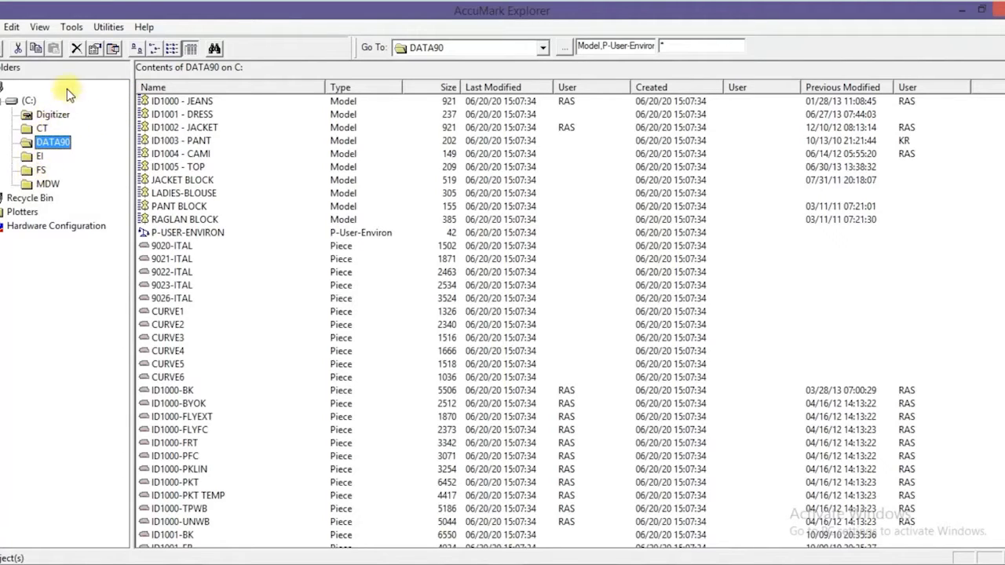
Create a V8 storage area named YouTube on drive C: and open it
left_click(18, 104)
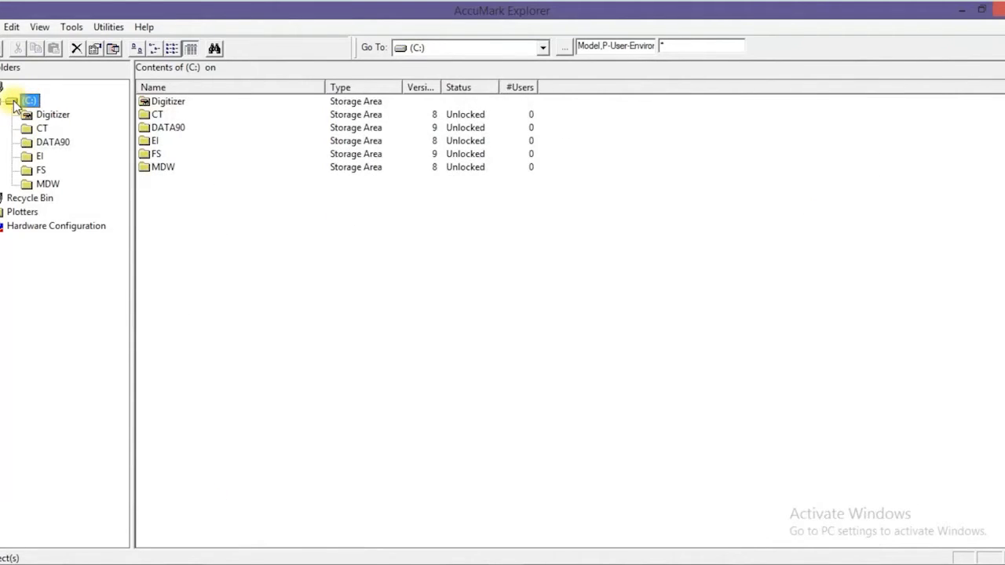
left_click(2, 27)
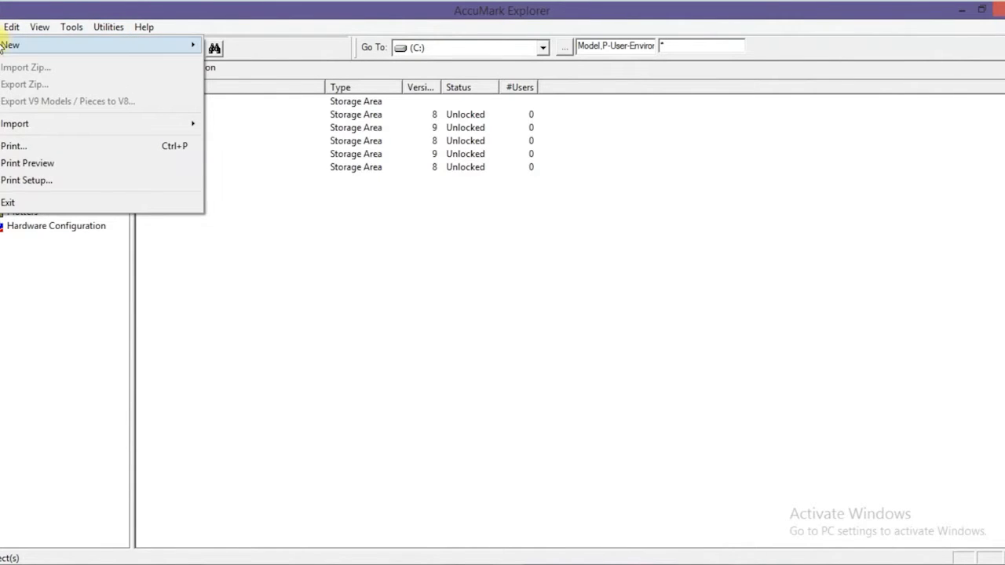
mouse_move(7, 47)
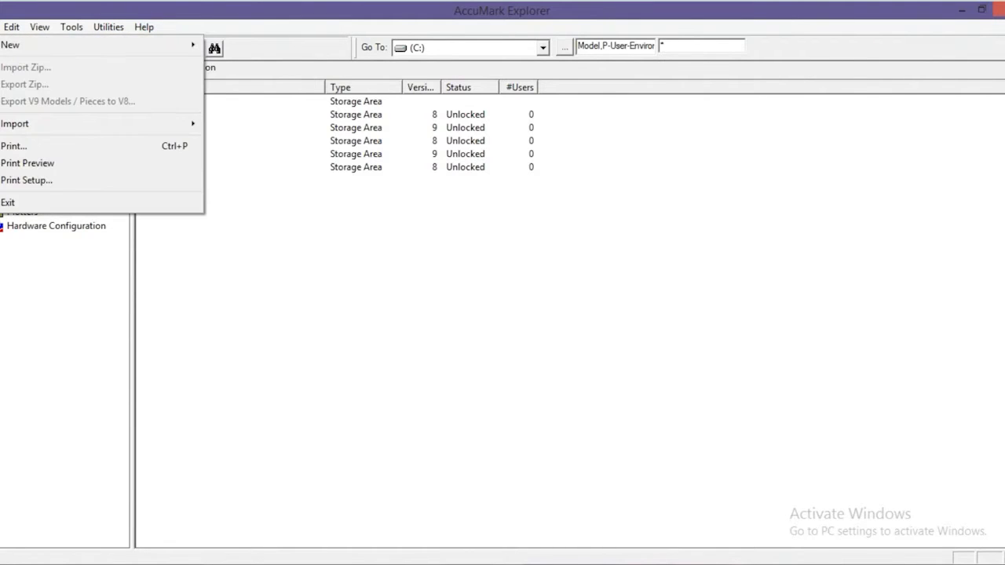
mouse_move(124, 41)
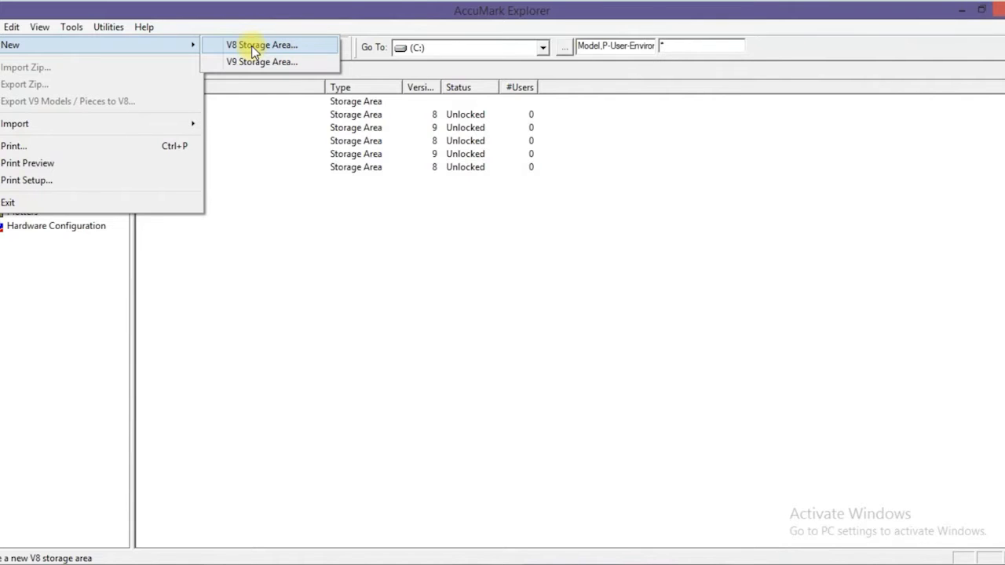
left_click(251, 46)
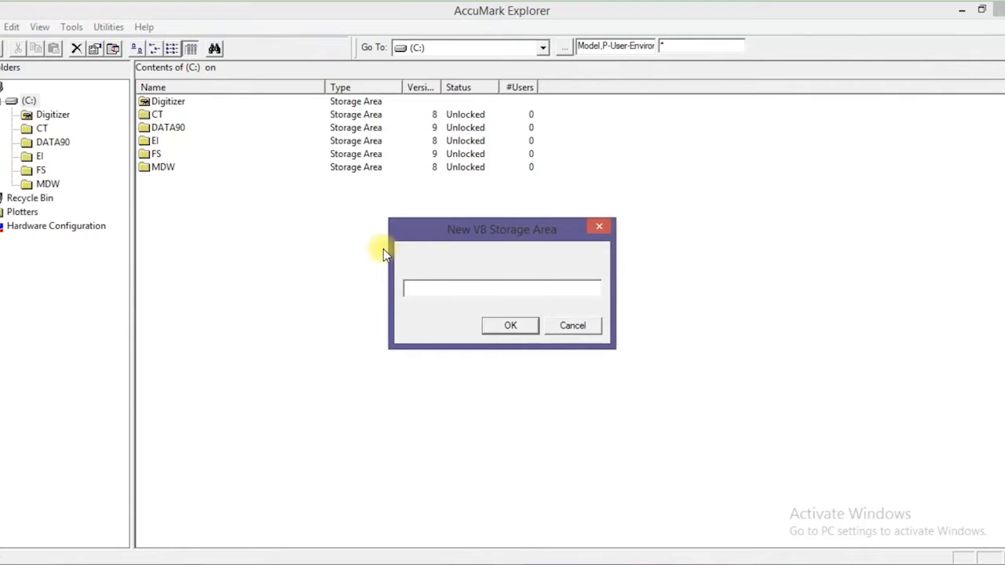
type("YouTube")
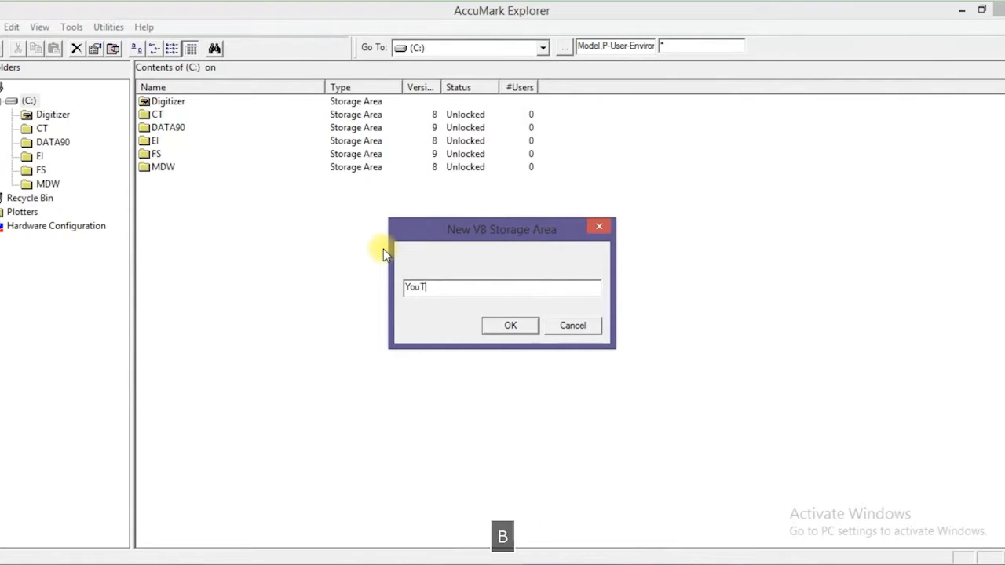
left_click(507, 326)
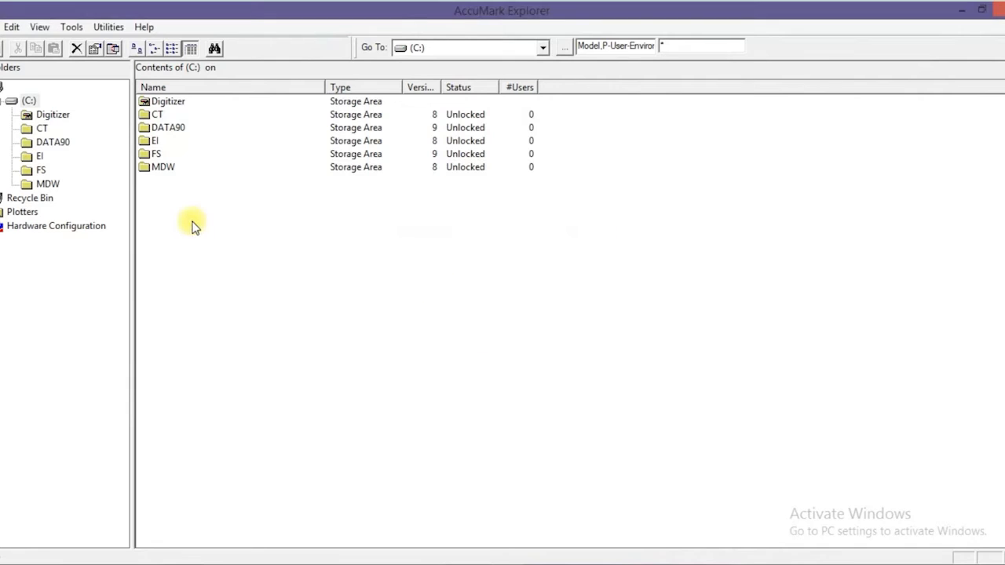
left_click(21, 102)
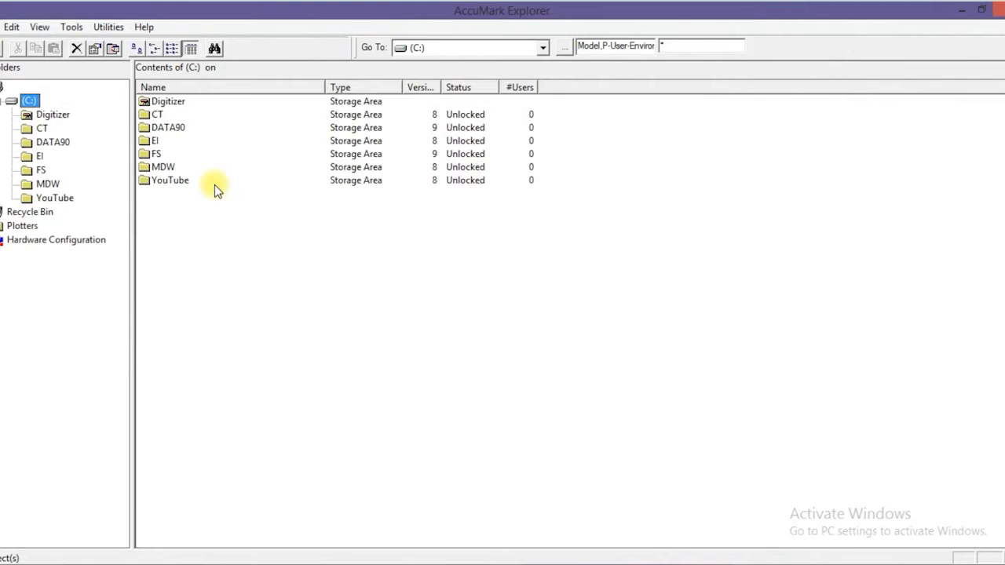
left_click(54, 198)
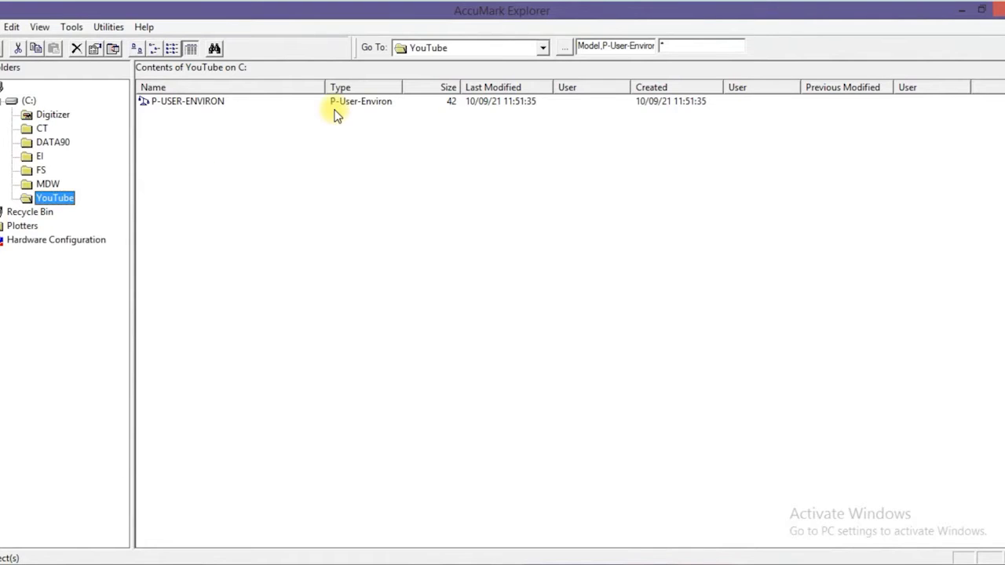
left_click(564, 48)
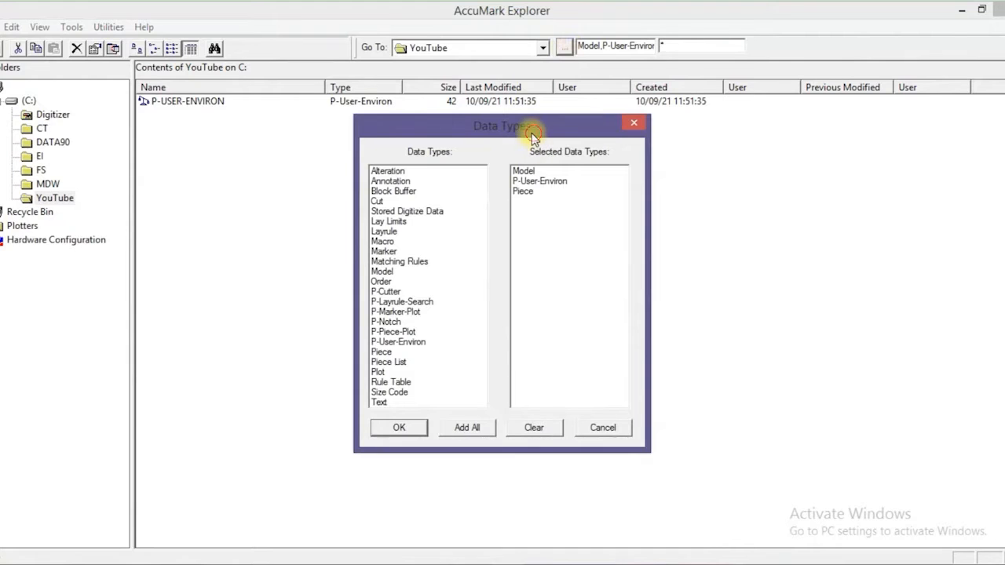
left_click_drag(533, 137, 571, 82)
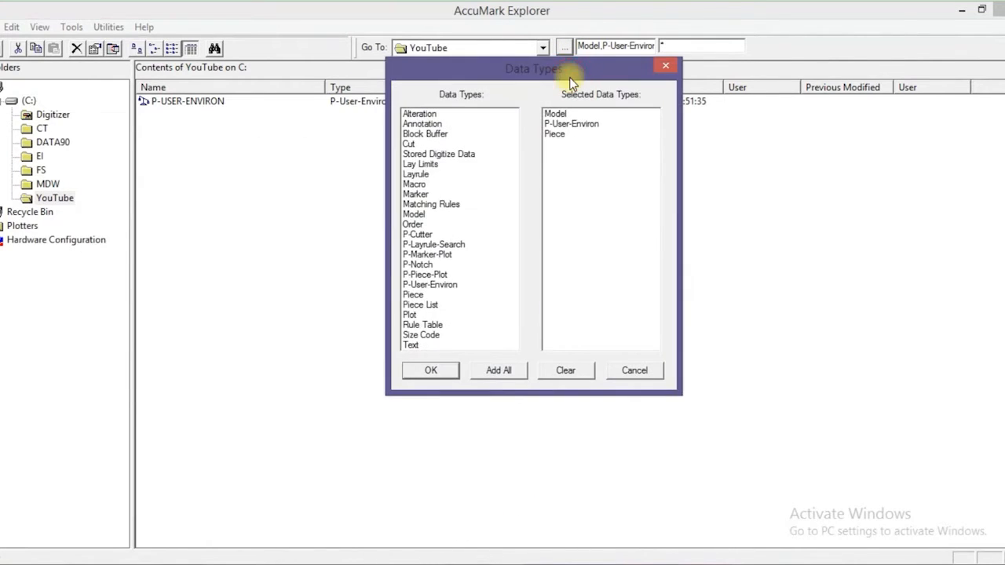
left_click(663, 67)
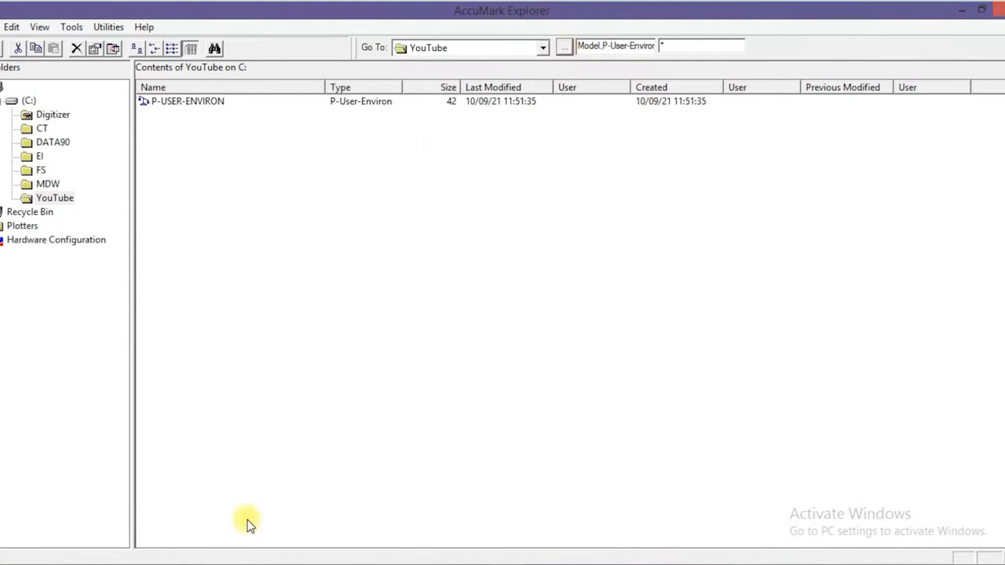
Set the notation in the YouTube area's P-USER-ENVIRON table to Imperial, then save and close the table
left_click(189, 106)
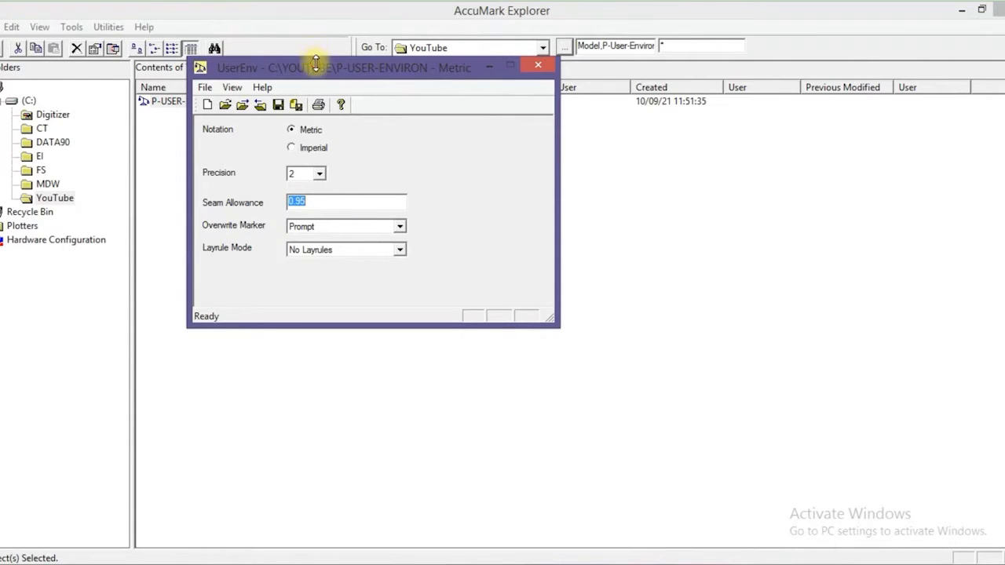
left_click_drag(319, 61, 488, 11)
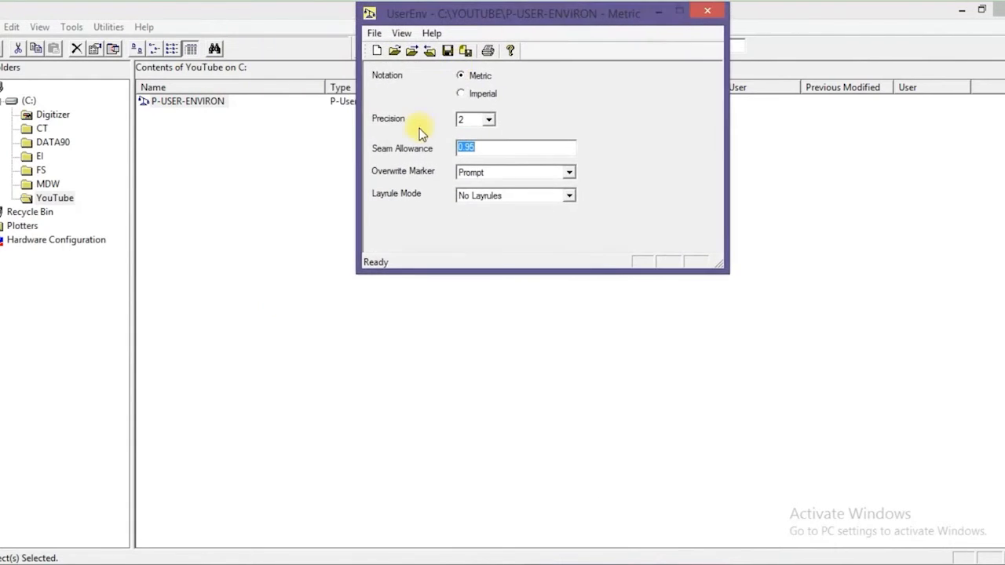
left_click(461, 94)
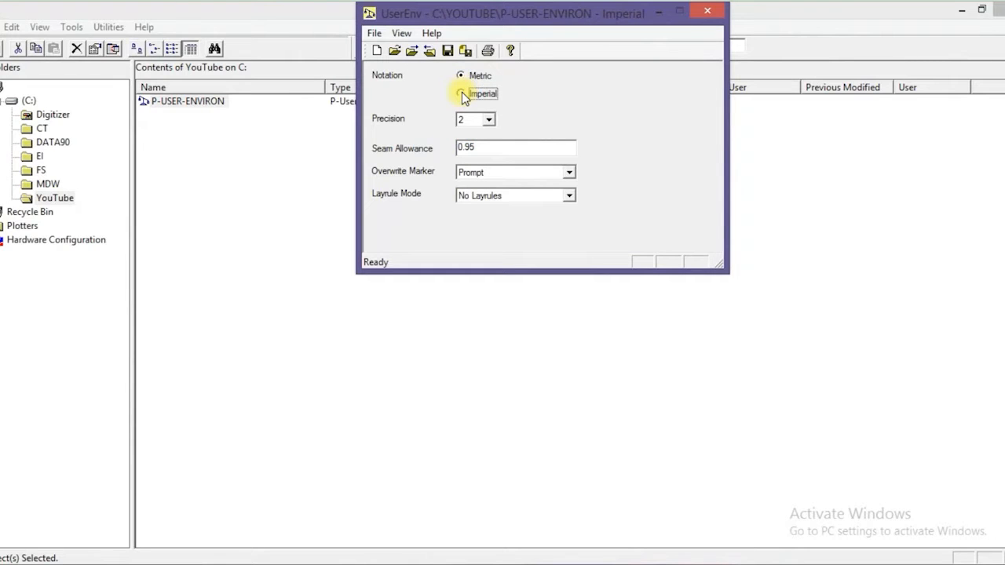
left_click(461, 94)
left_click(604, 100)
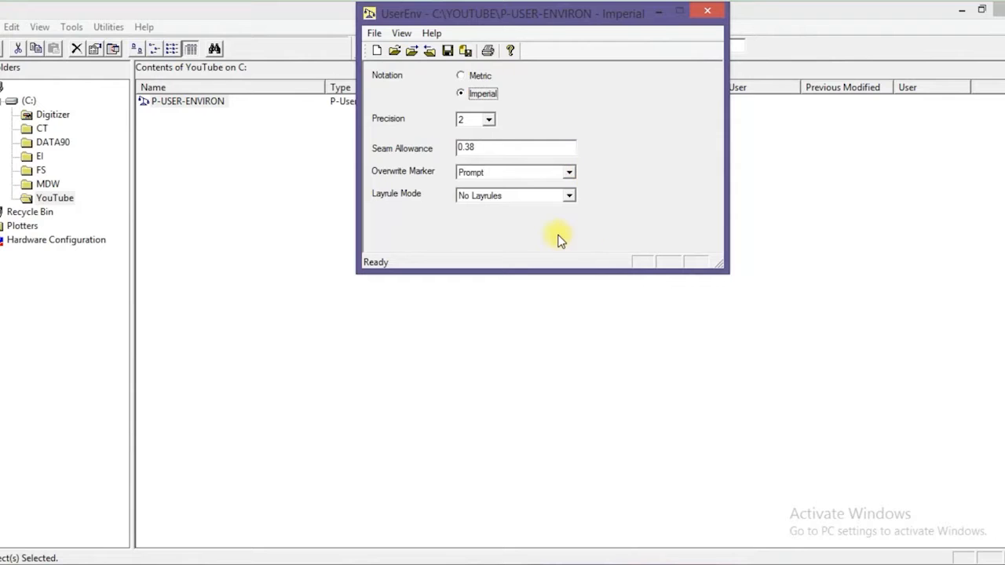
left_click_drag(561, 18, 547, 59)
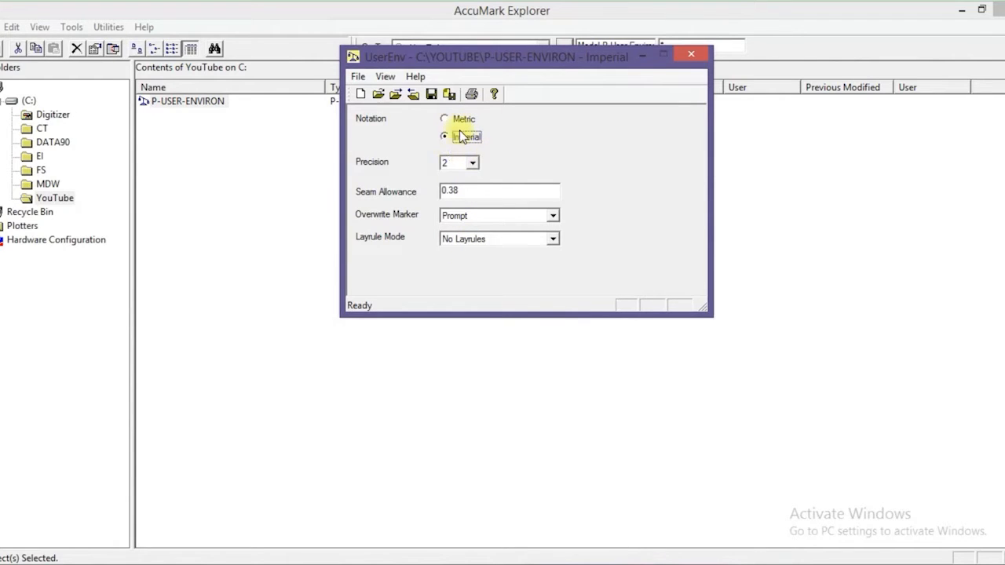
left_click(430, 94)
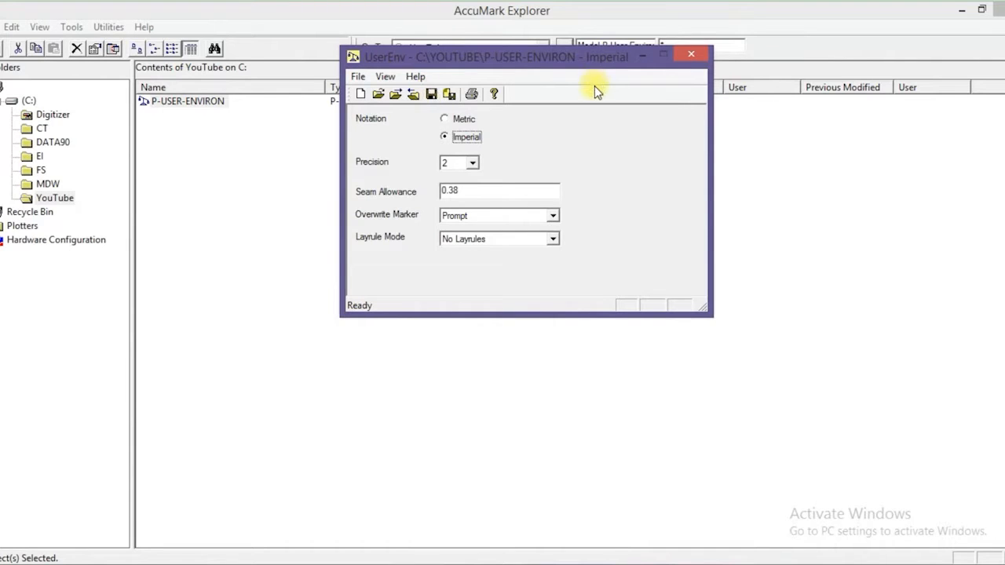
left_click(432, 96)
left_click(691, 54)
left_click(478, 294)
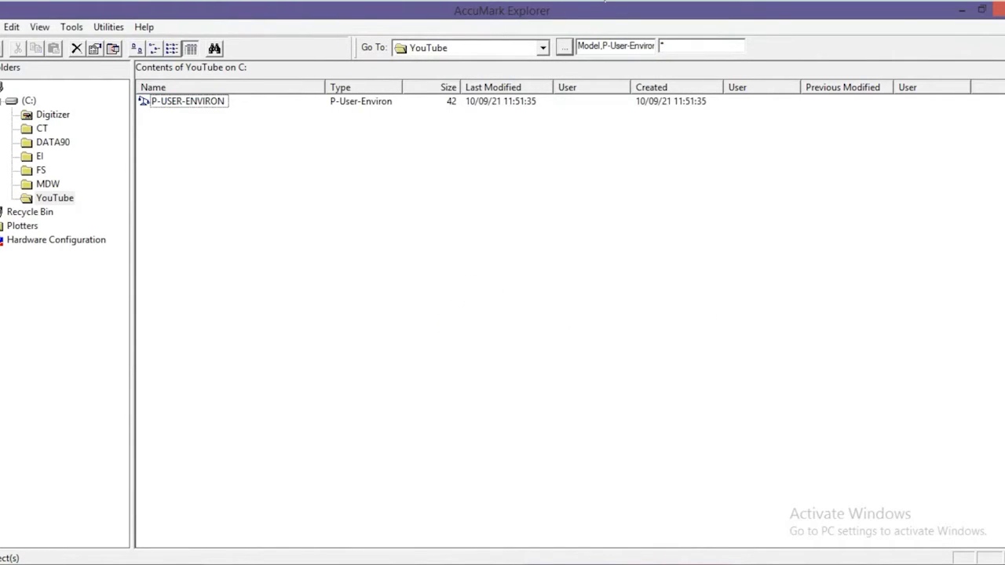
Add Marker, Order and Rule Table to the selected data types for the storage area listing
left_click(562, 50)
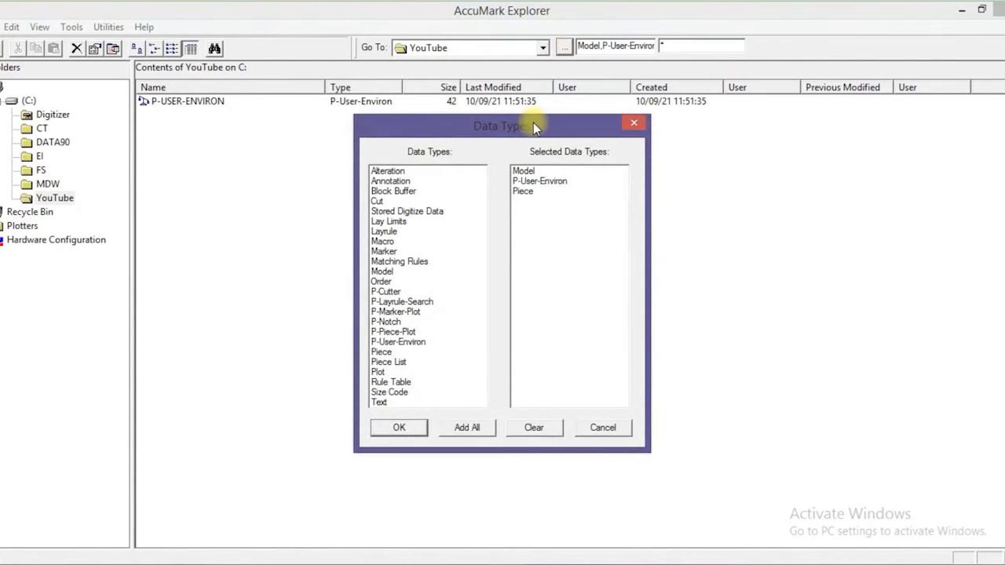
left_click_drag(533, 123, 485, 118)
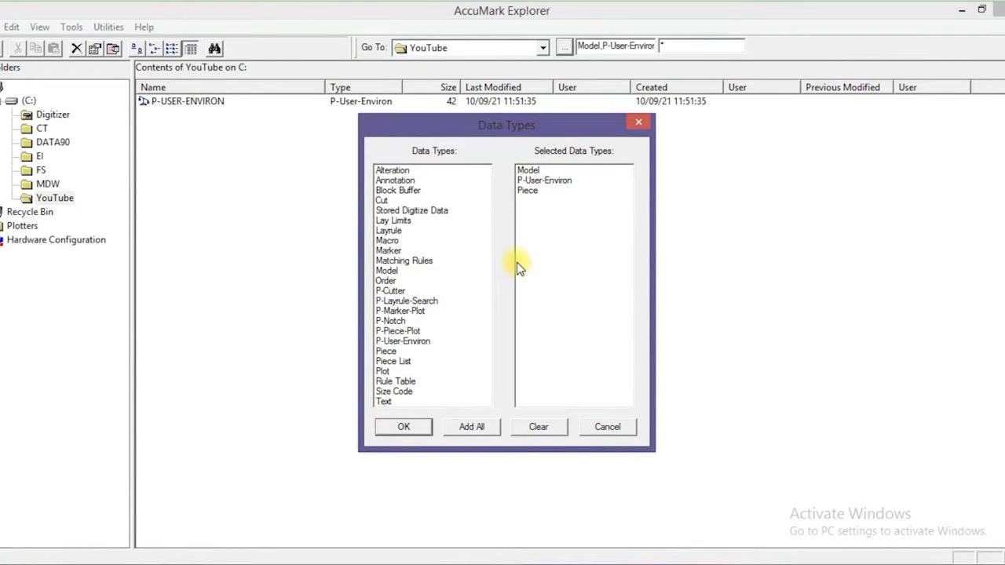
left_click(388, 270)
left_click(389, 272)
left_click(387, 351)
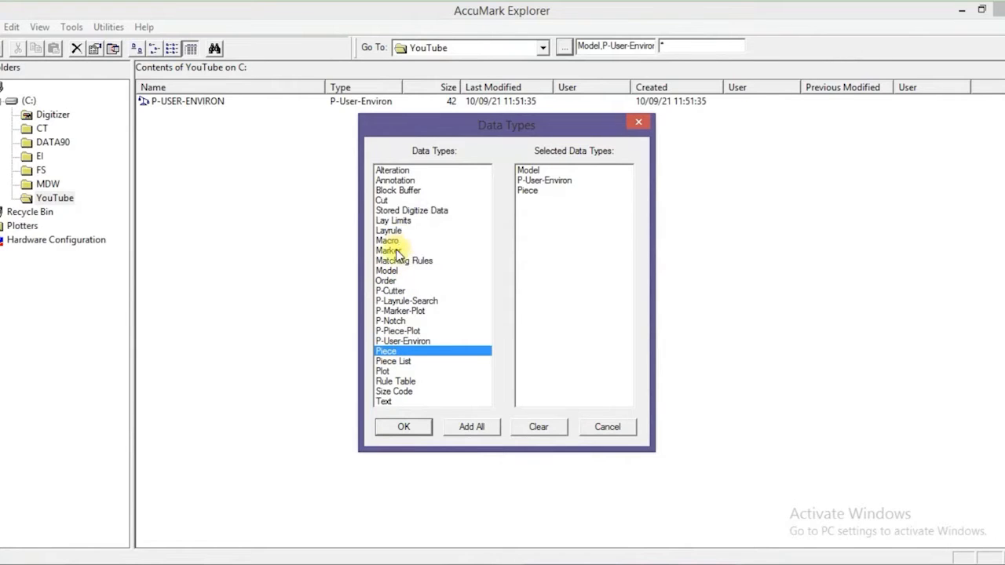
double_click(396, 249)
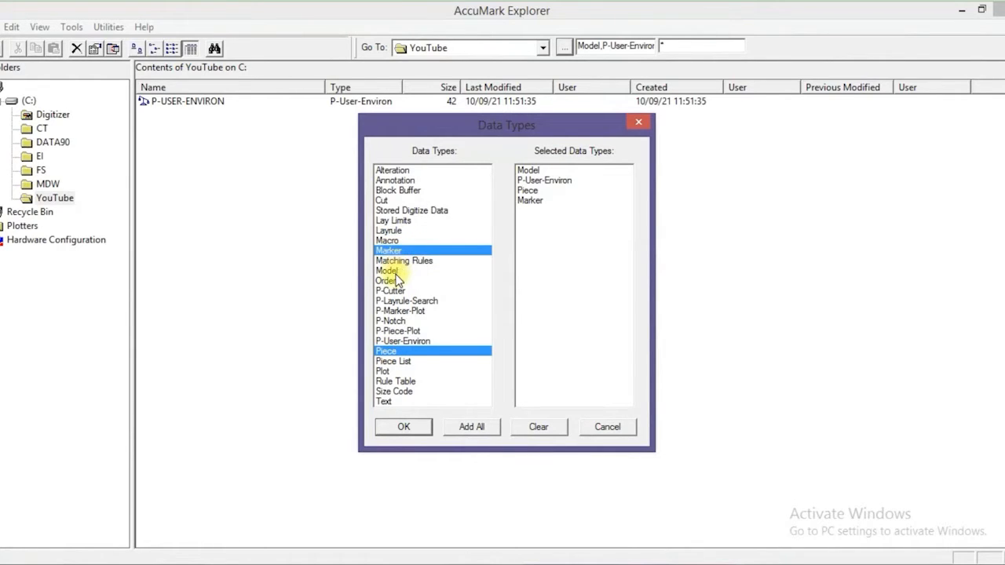
double_click(391, 281)
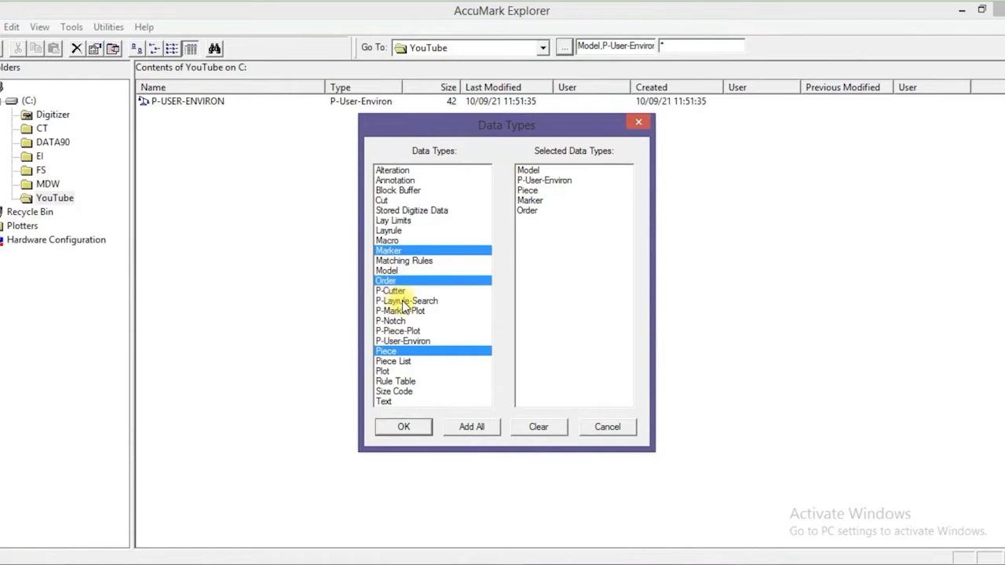
double_click(399, 381)
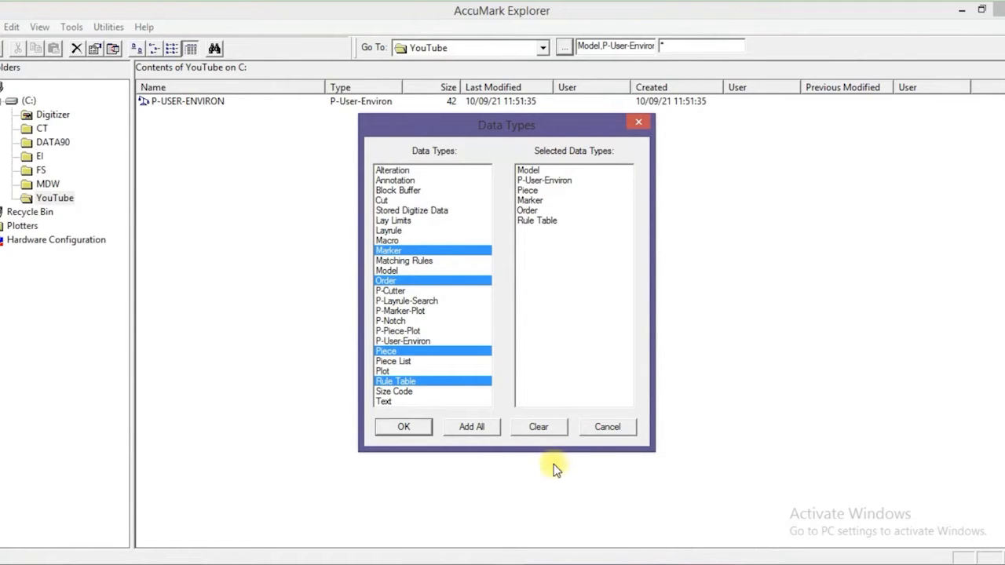
Clear the selected data types, add all available data types and apply the selection
left_click(555, 425)
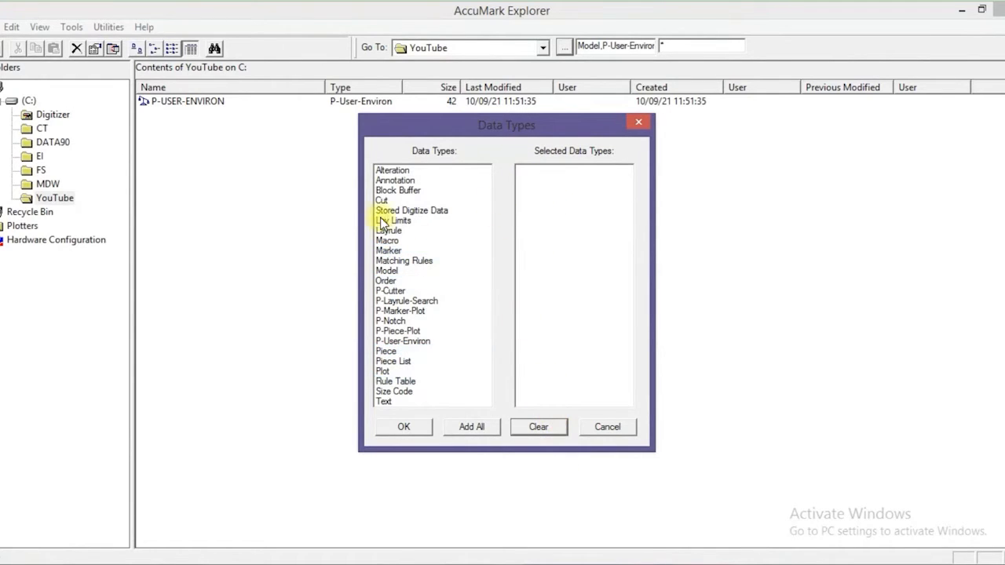
left_click(471, 428)
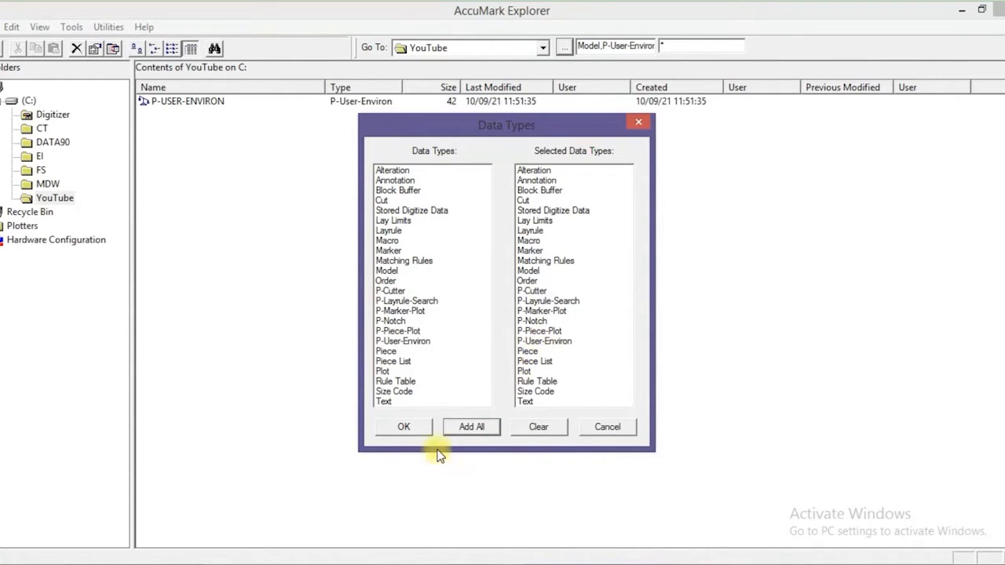
left_click(402, 432)
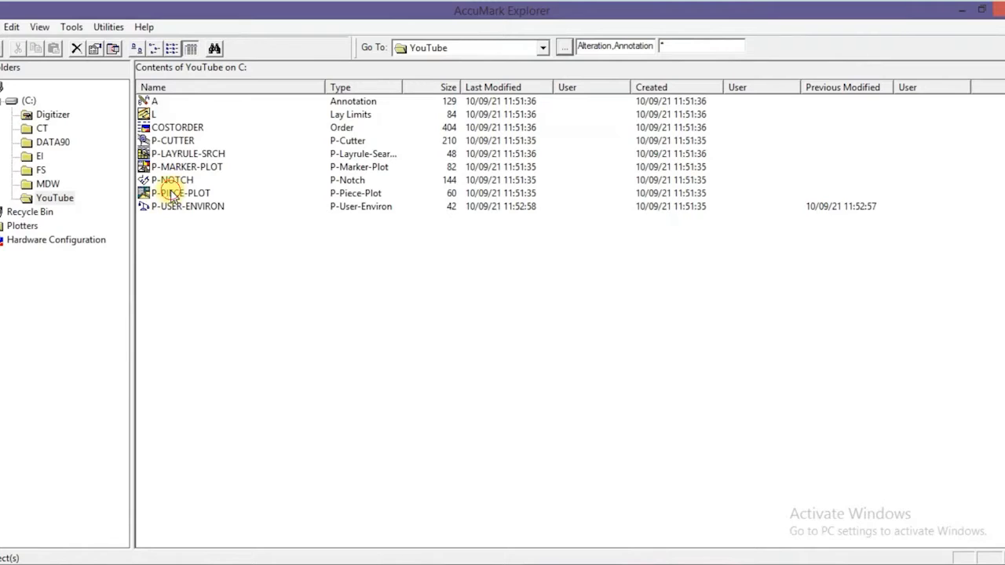
Open the P-PIECE-PLOT table and examine the label and tool options in its first label row, leaving the tool on Pen
left_click(173, 194)
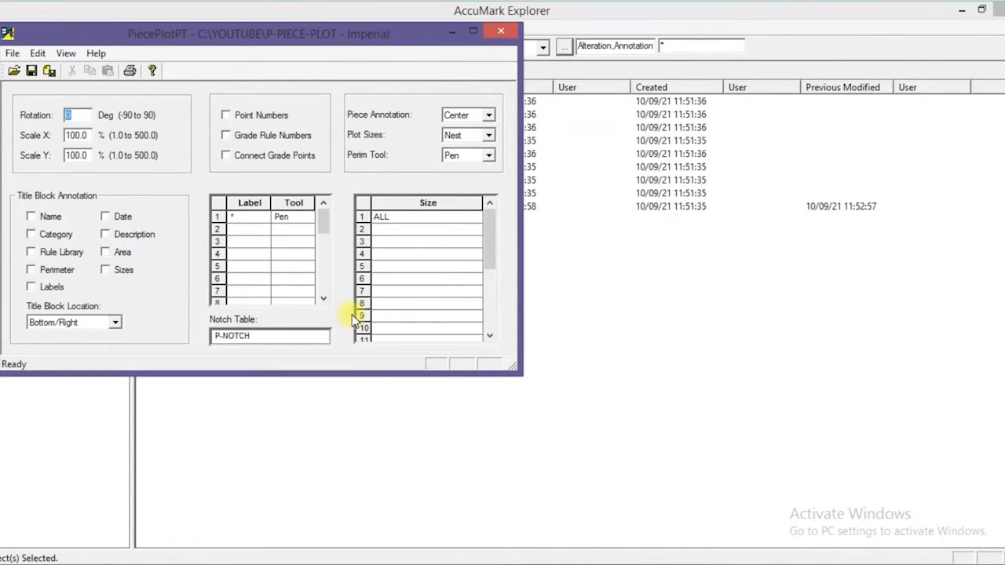
left_click(245, 217)
left_click(264, 218)
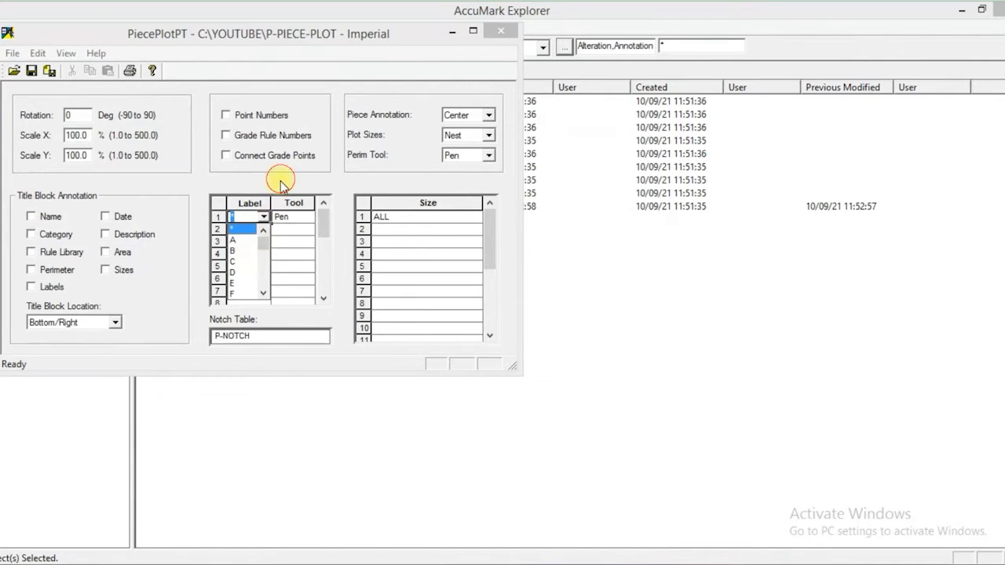
left_click(257, 228)
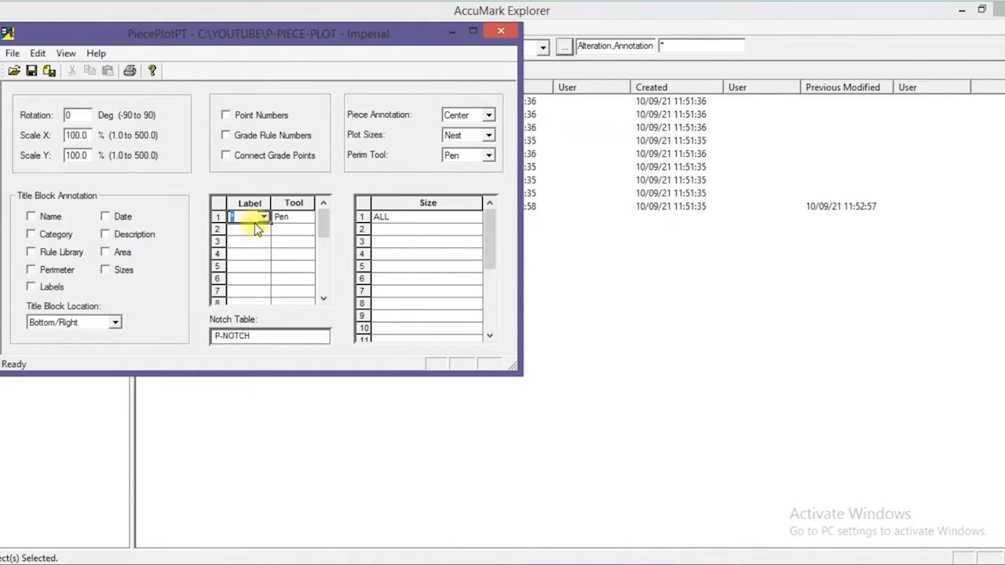
left_click(294, 219)
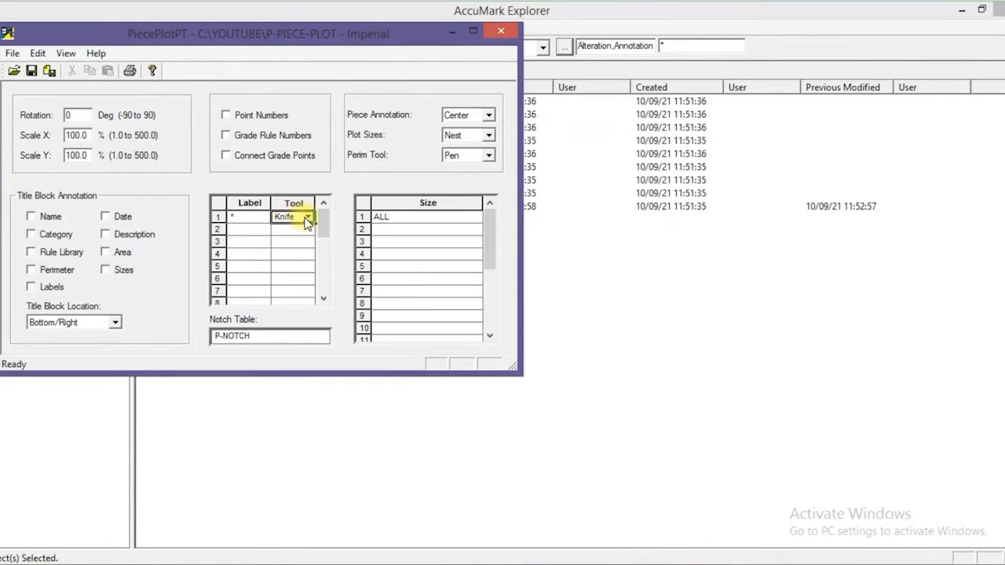
left_click(303, 221)
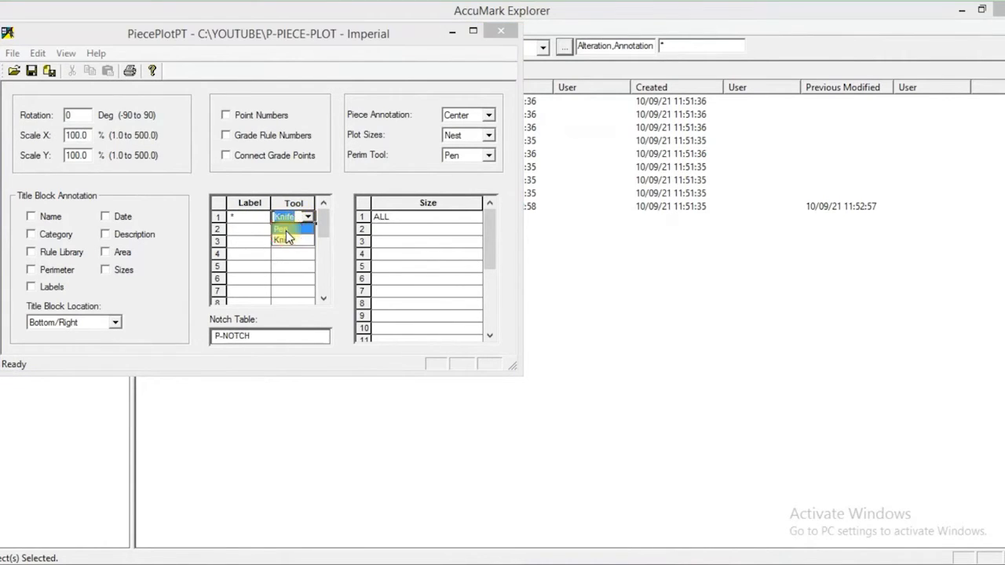
left_click(285, 231)
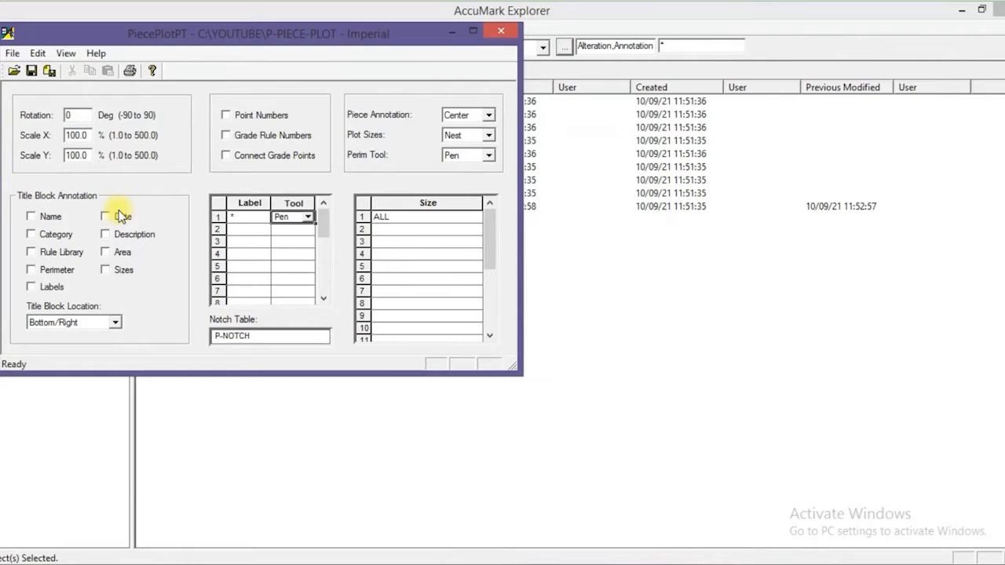
Review the plot size options, keep Nest, and close the P-PIECE-PLOT table without saving
left_click(74, 117)
left_click(489, 138)
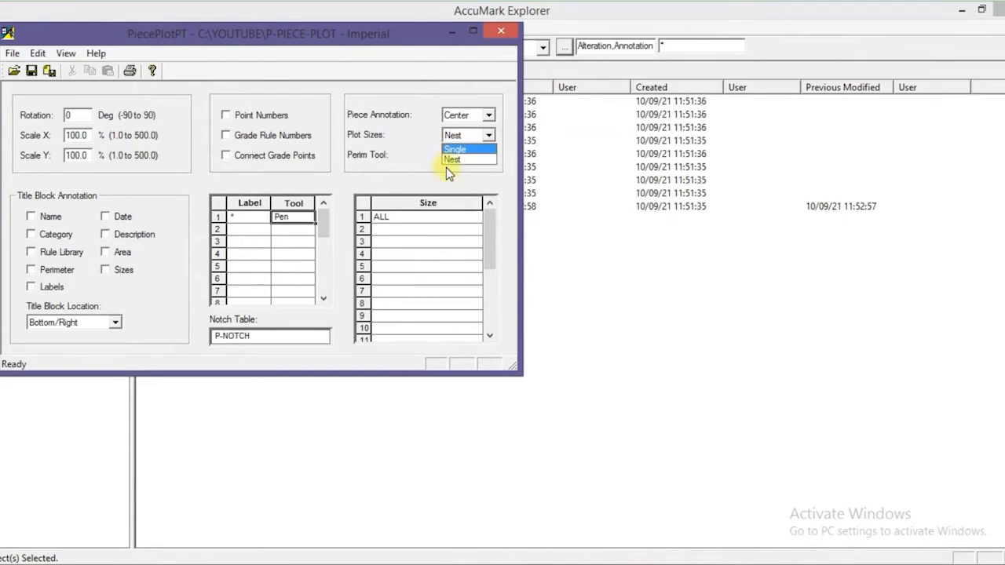
left_click(452, 159)
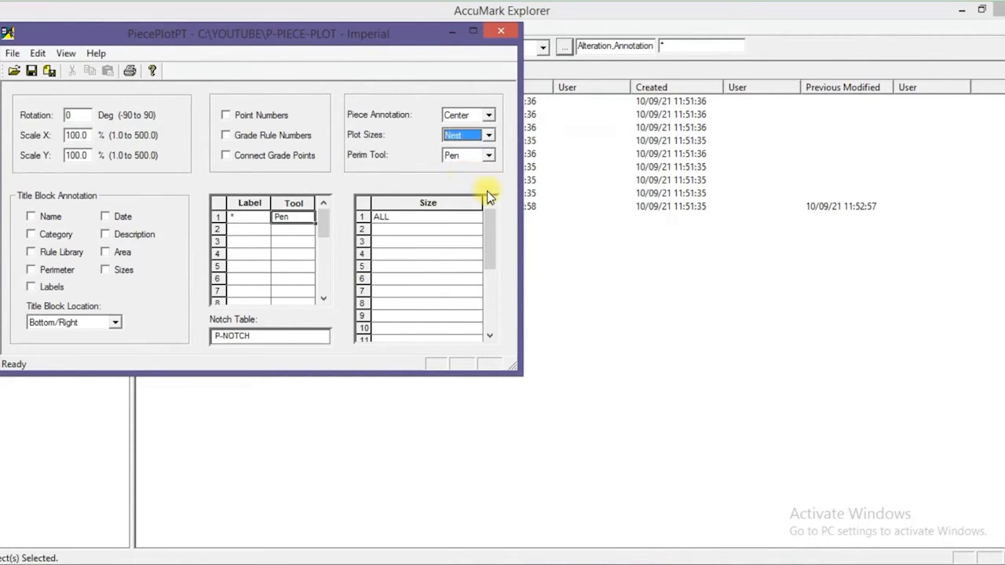
left_click(502, 34)
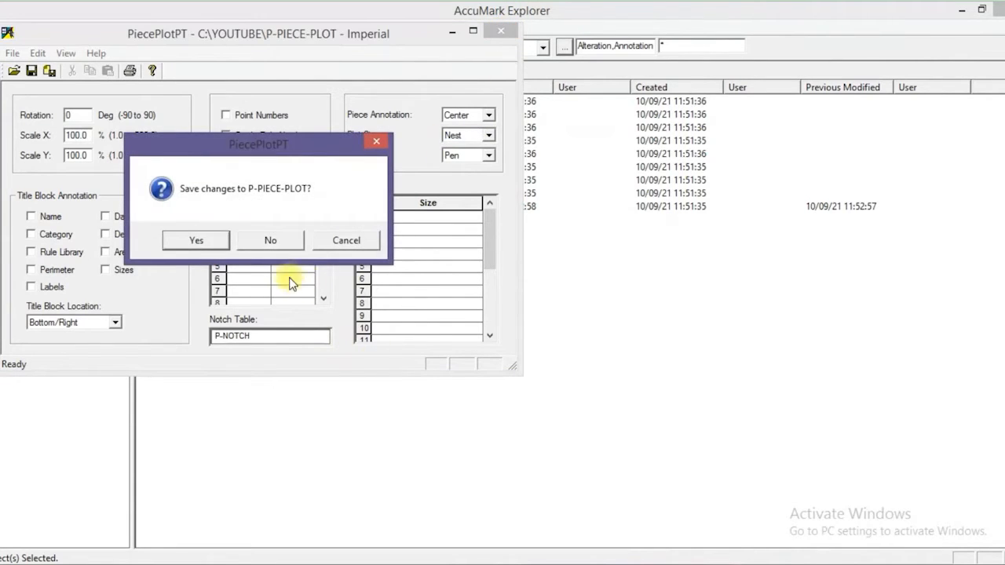
left_click(277, 241)
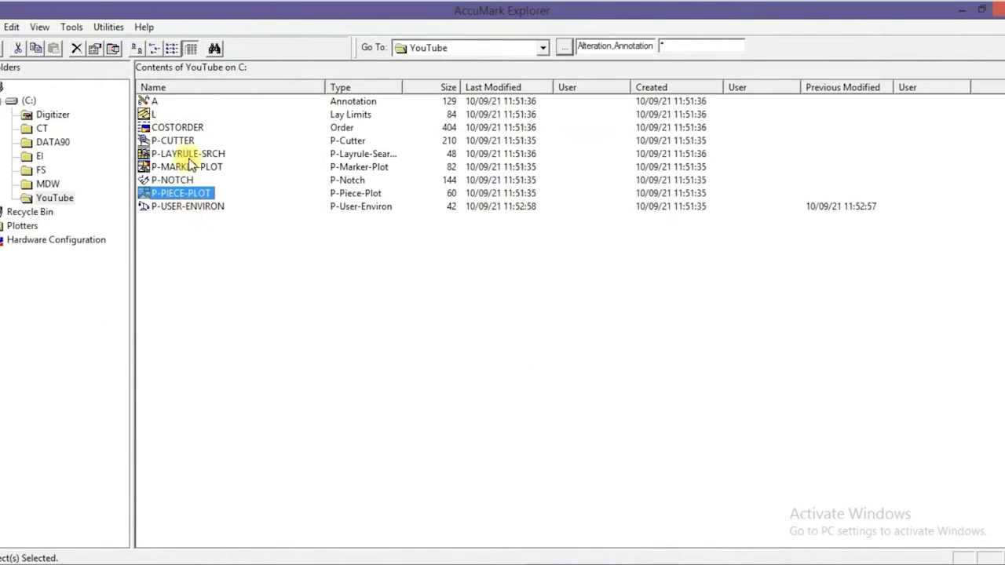
Open the P-NOTCH table and change notch 1 to type T, and after that to type V
left_click(178, 182)
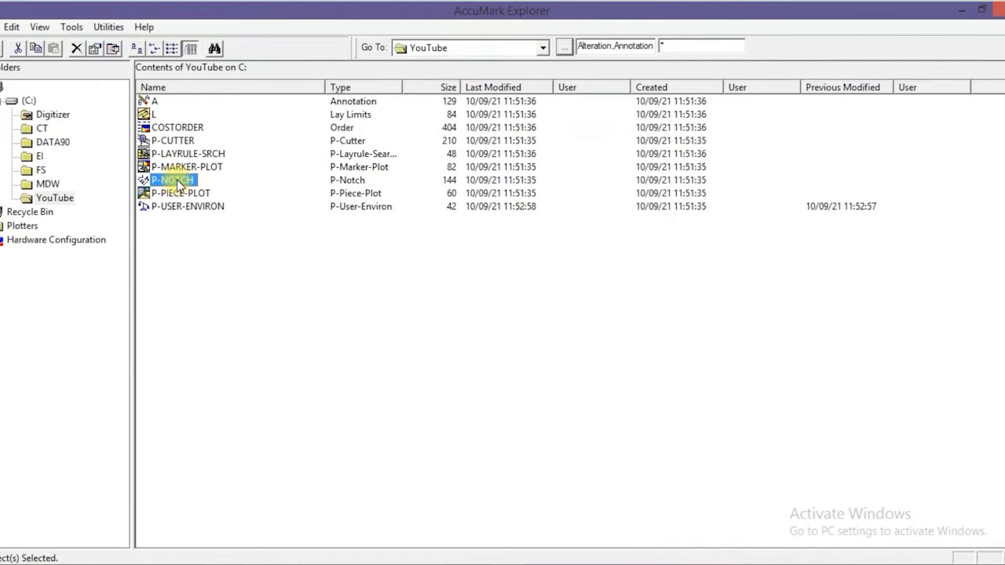
double_click(178, 183)
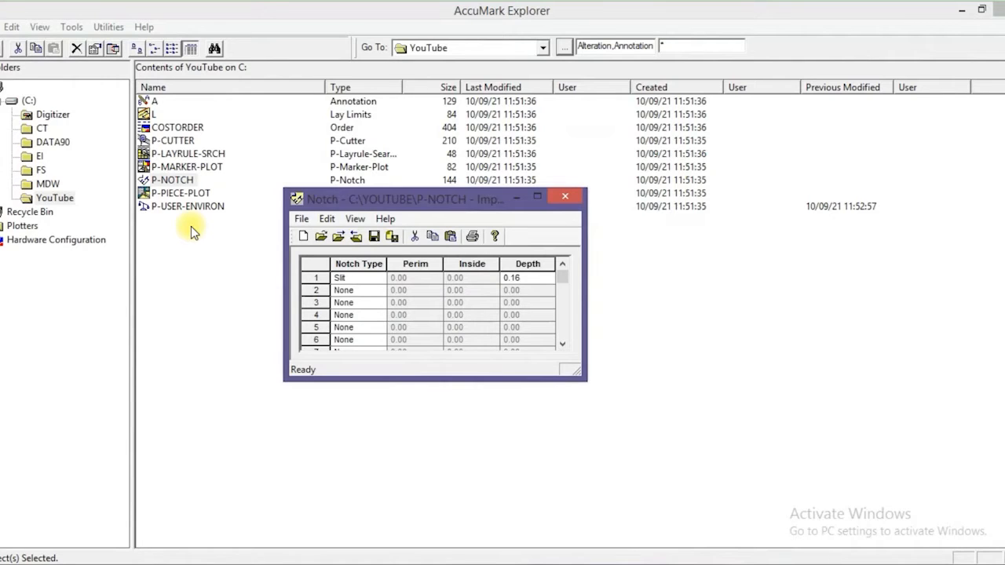
left_click(340, 281)
left_click(379, 278)
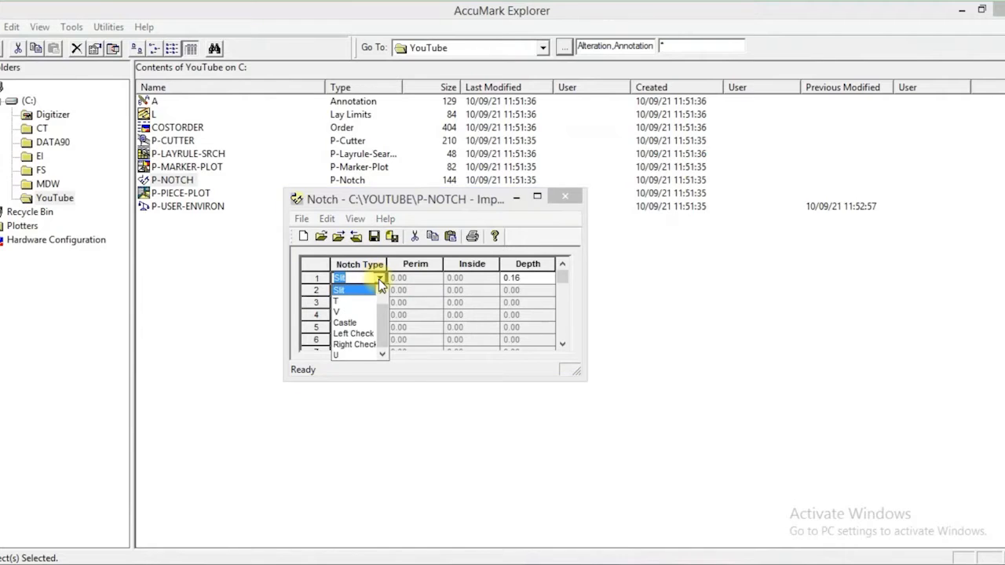
left_click(344, 303)
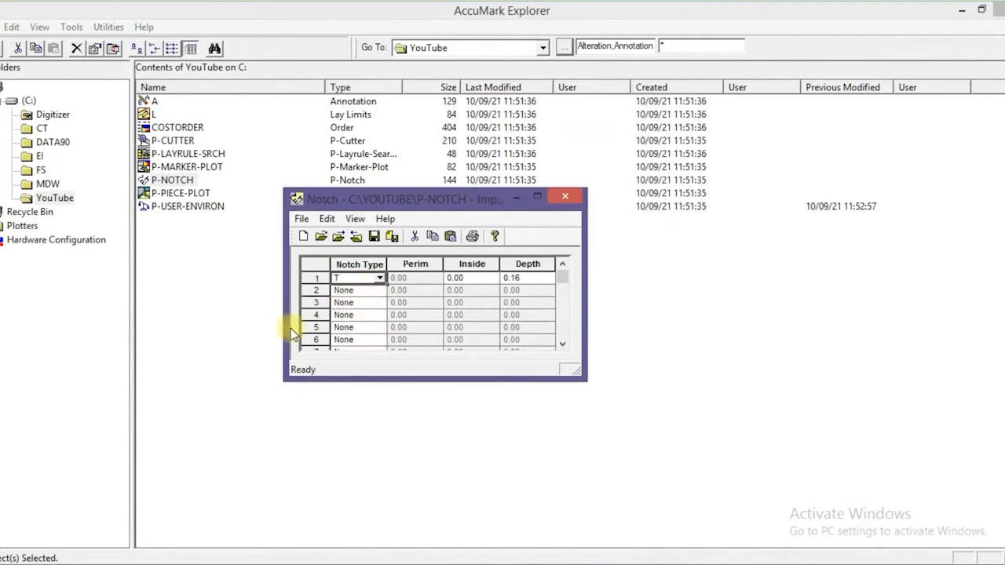
left_click(379, 280)
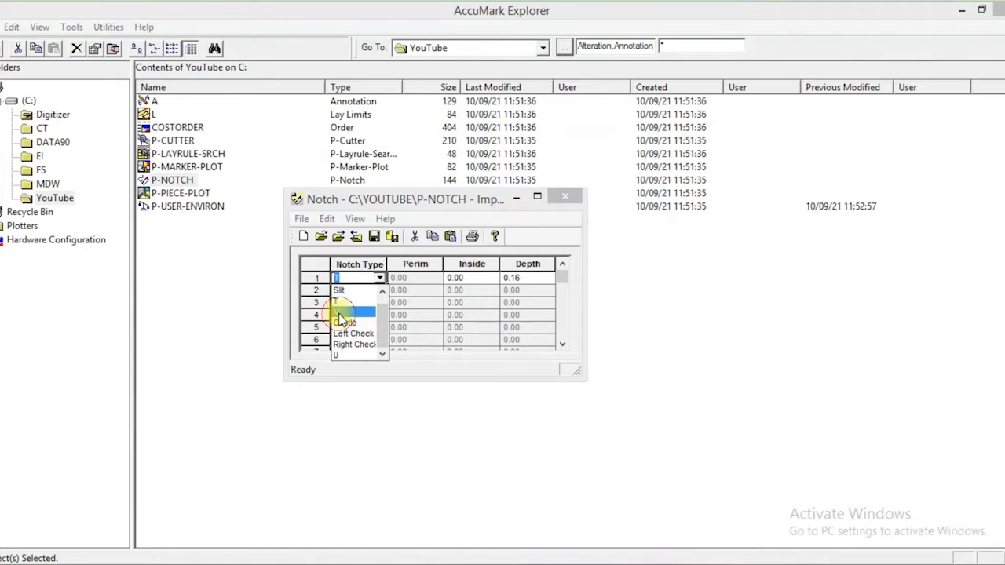
left_click(340, 314)
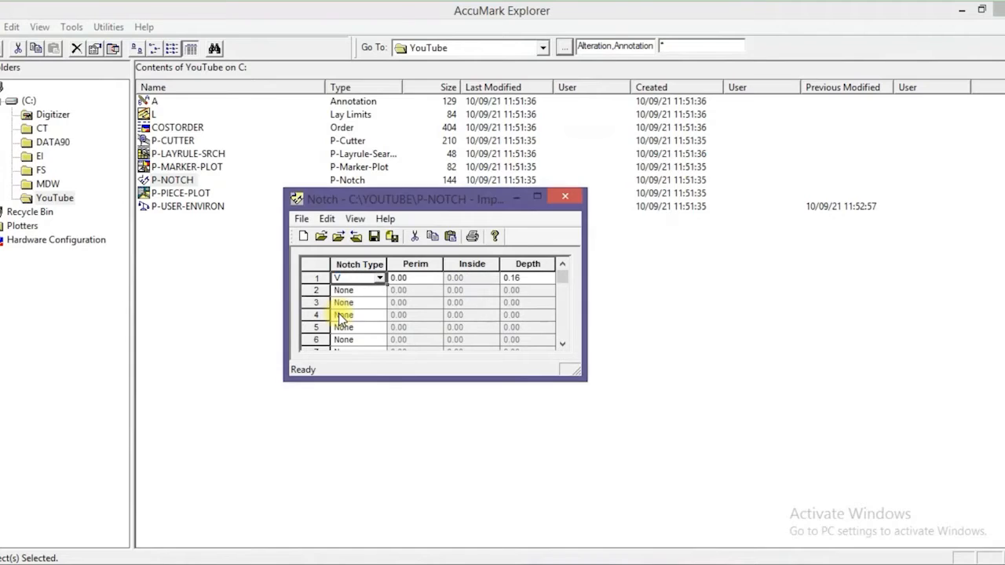
Set the V notch's Perim value to 0.25 in row 1 and inspect its Depth value
left_click(401, 278)
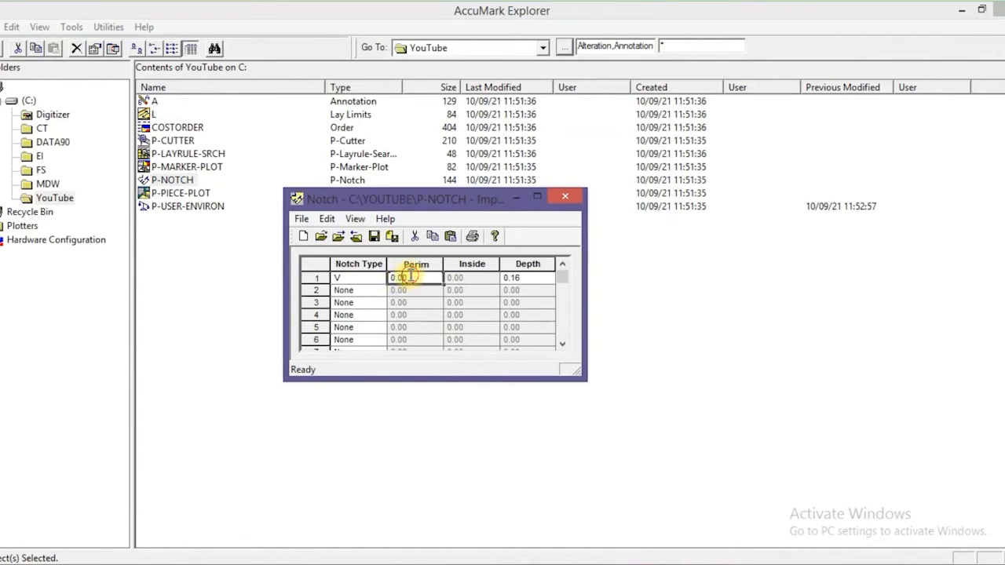
left_click_drag(404, 278, 385, 281)
type(".25")
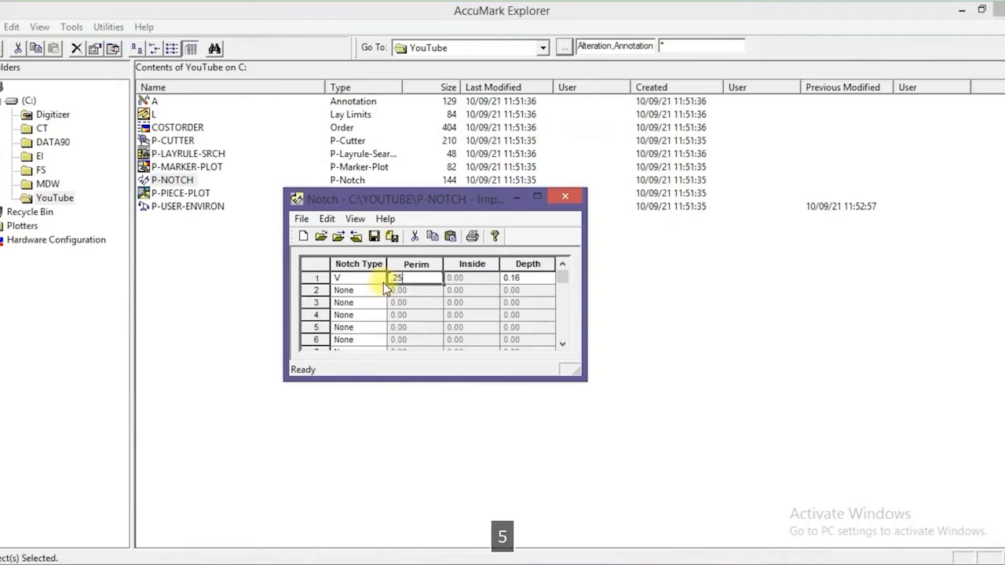
left_click(521, 279)
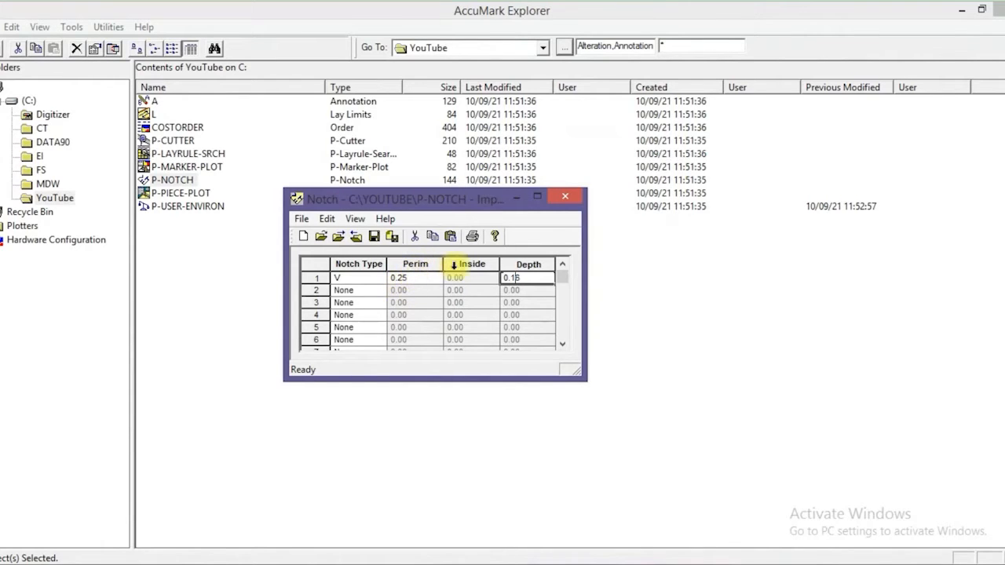
left_click_drag(509, 278, 523, 283)
left_click(524, 283)
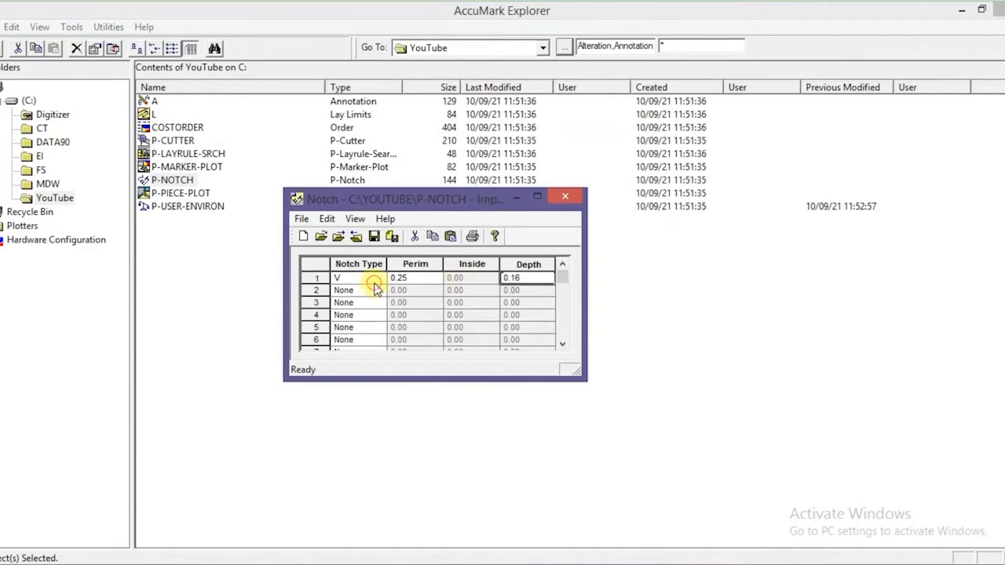
Change notch 1 to type T with an Inside value of 0.25 and a Depth of 0.25
left_click(342, 279)
left_click(379, 279)
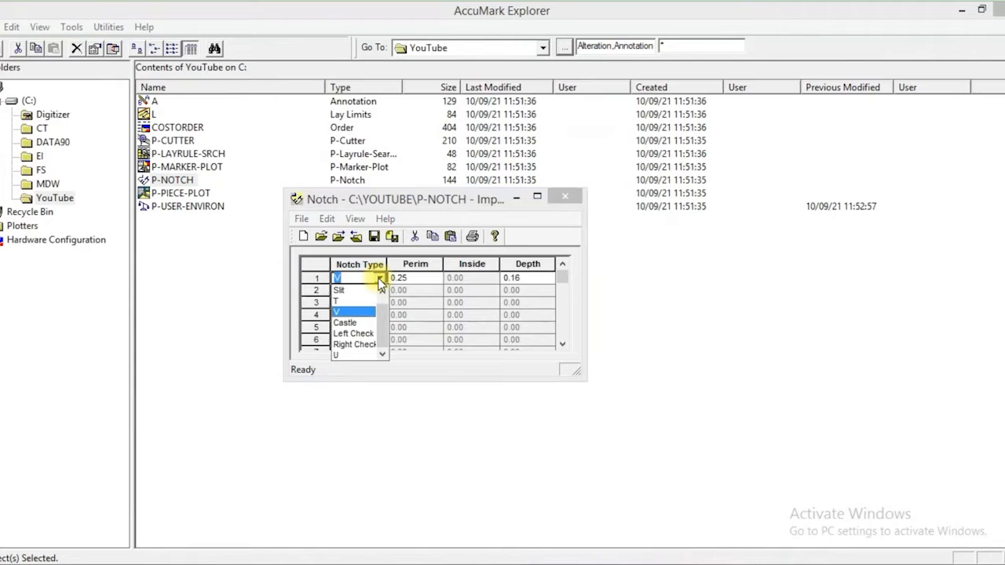
left_click(346, 302)
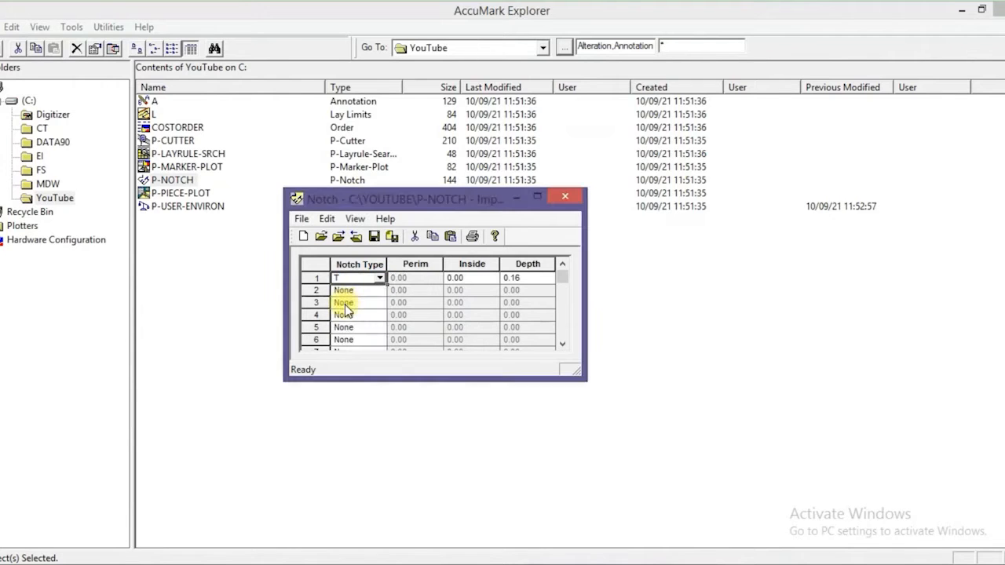
left_click(463, 264)
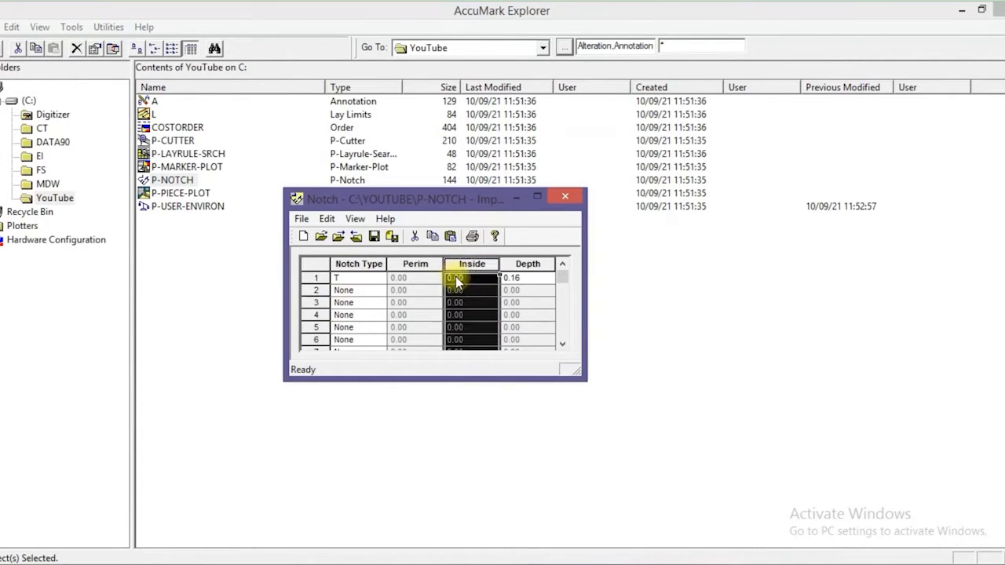
left_click(464, 277)
left_click_drag(464, 276, 445, 292)
type("25")
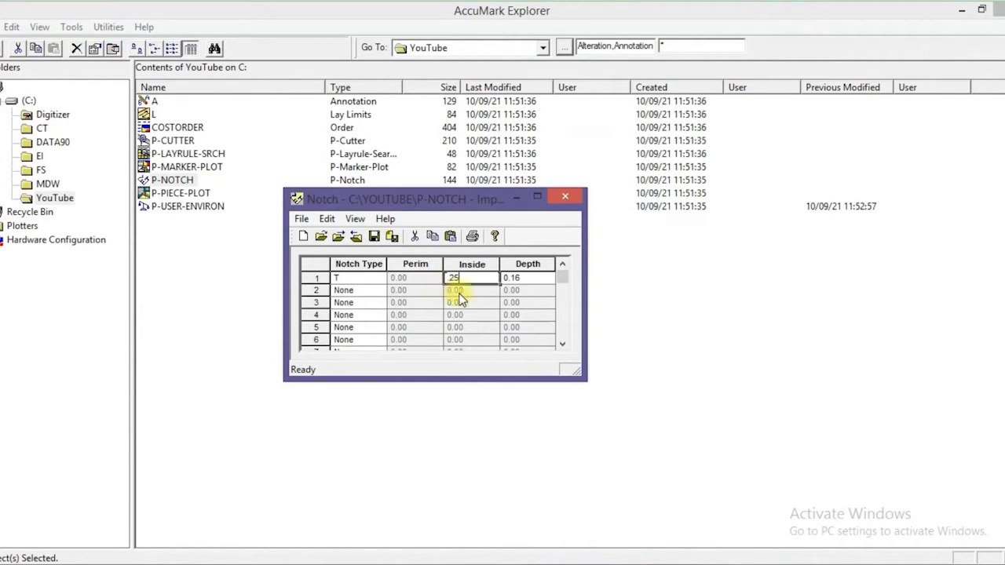
left_click(522, 278)
double_click(523, 278)
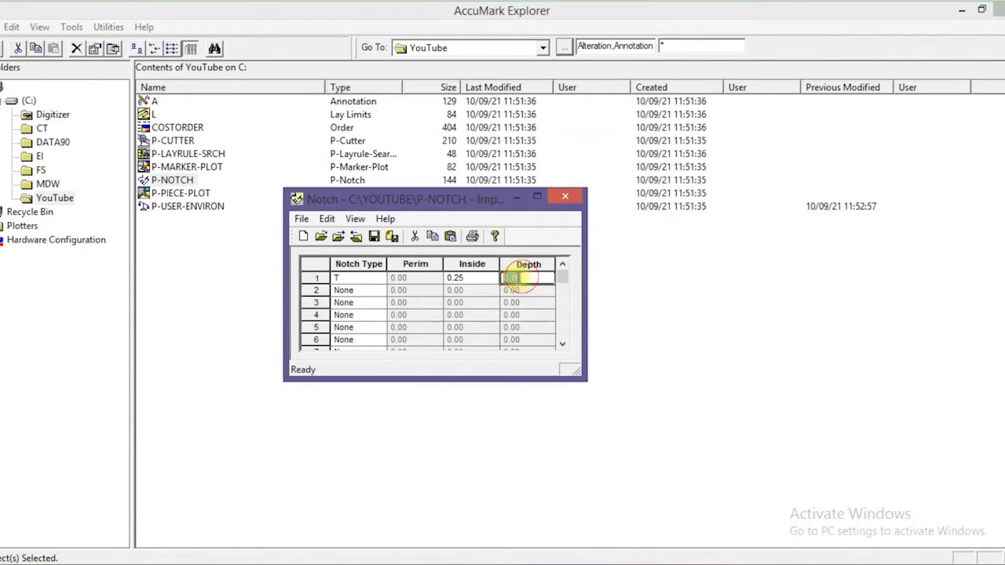
type(".25")
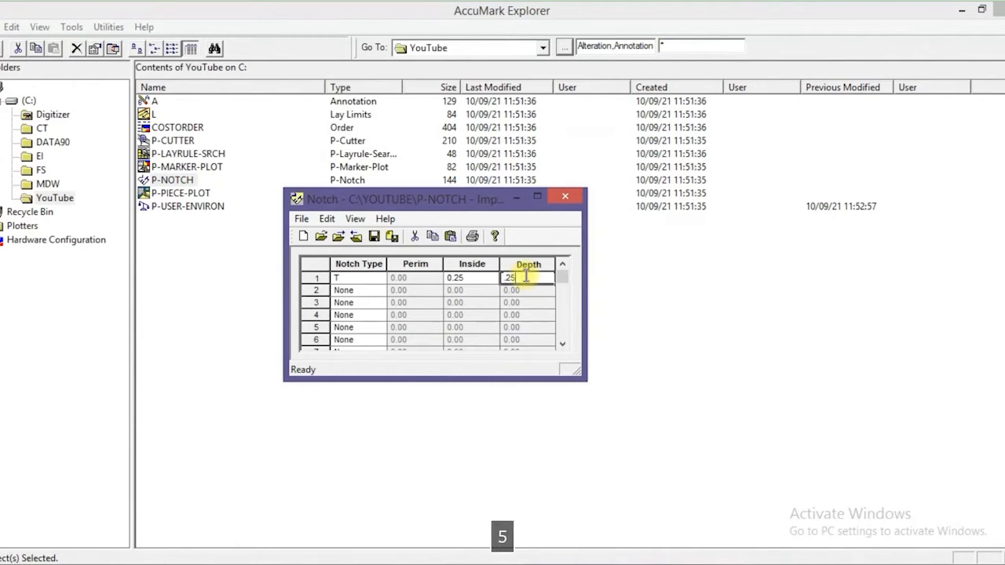
left_click(431, 281)
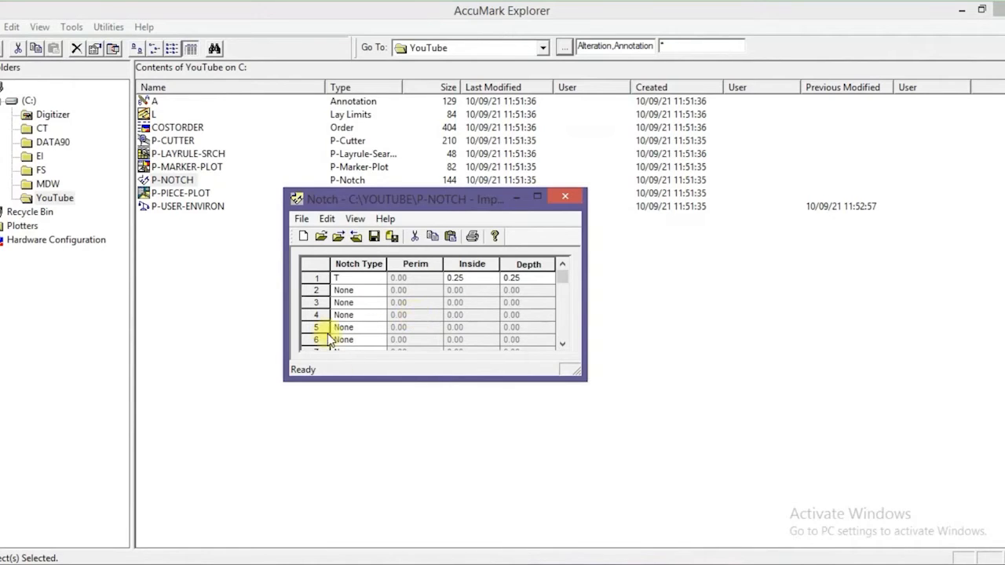
Review the available notch types for notch 1, keep T, and save the P-NOTCH table
left_click(377, 278)
left_click(379, 279)
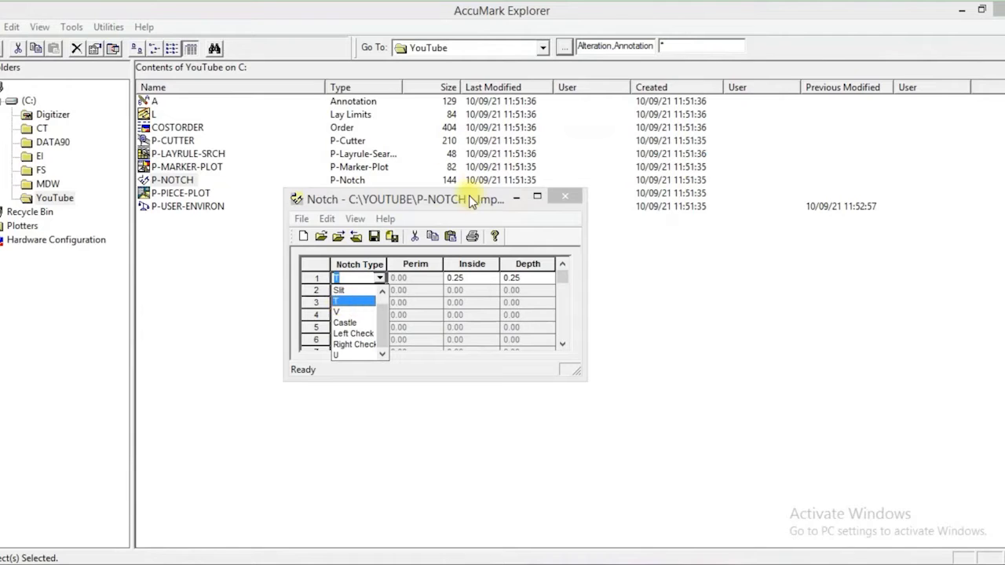
left_click(434, 222)
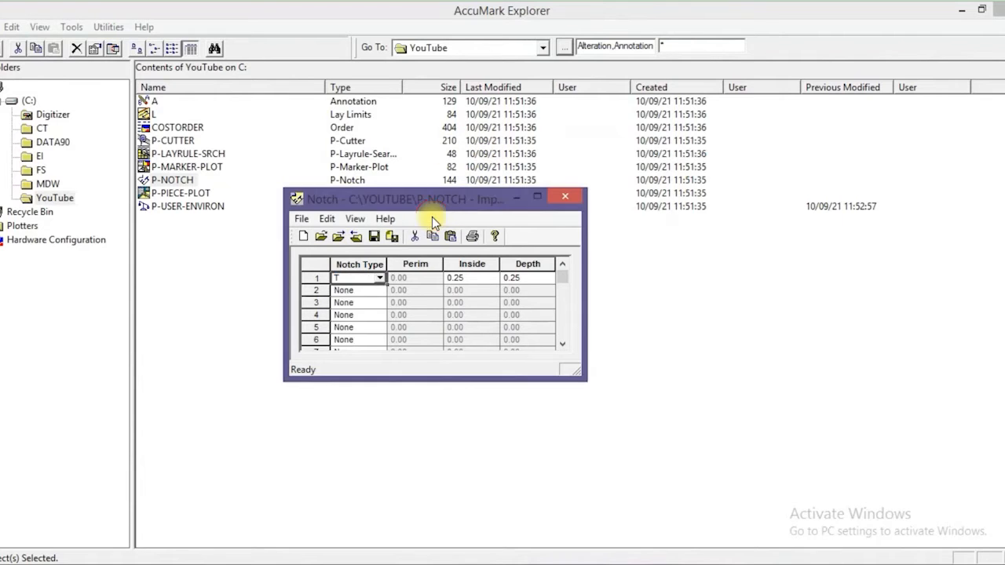
left_click(376, 237)
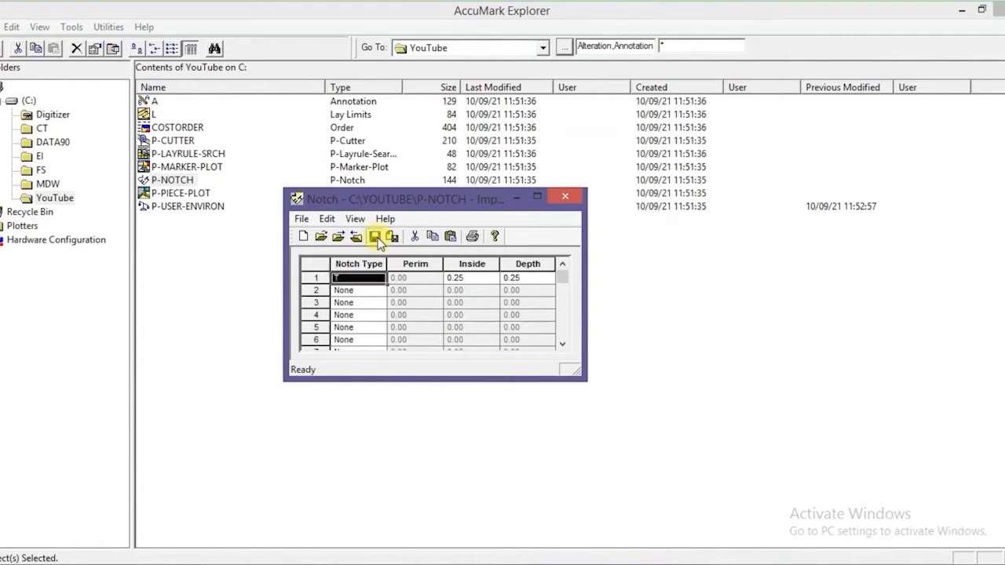
Set notch 2 to type V and notch 3 to type Castle, and try to save the P-NOTCH table
left_click(365, 291)
left_click(380, 290)
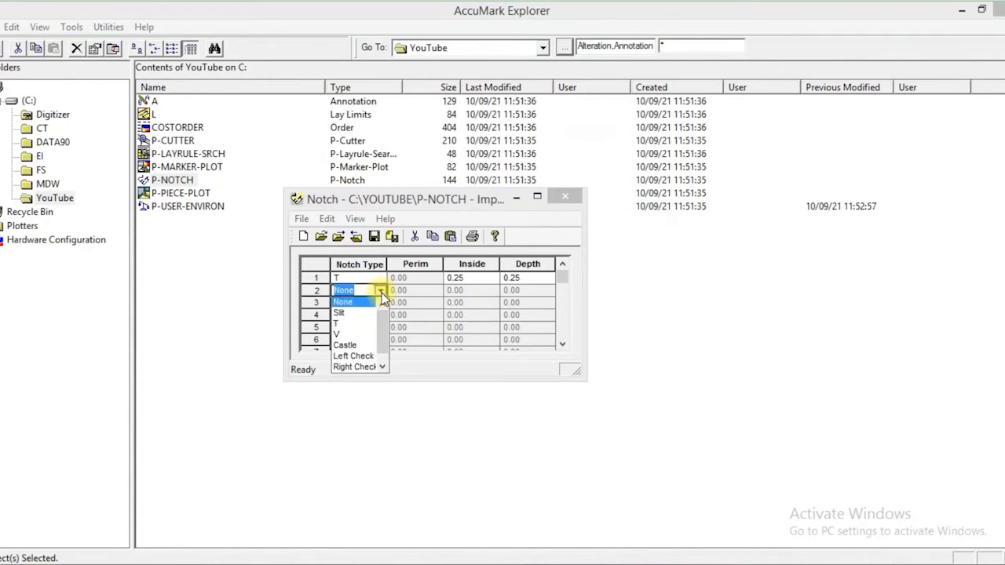
left_click(339, 333)
left_click(379, 305)
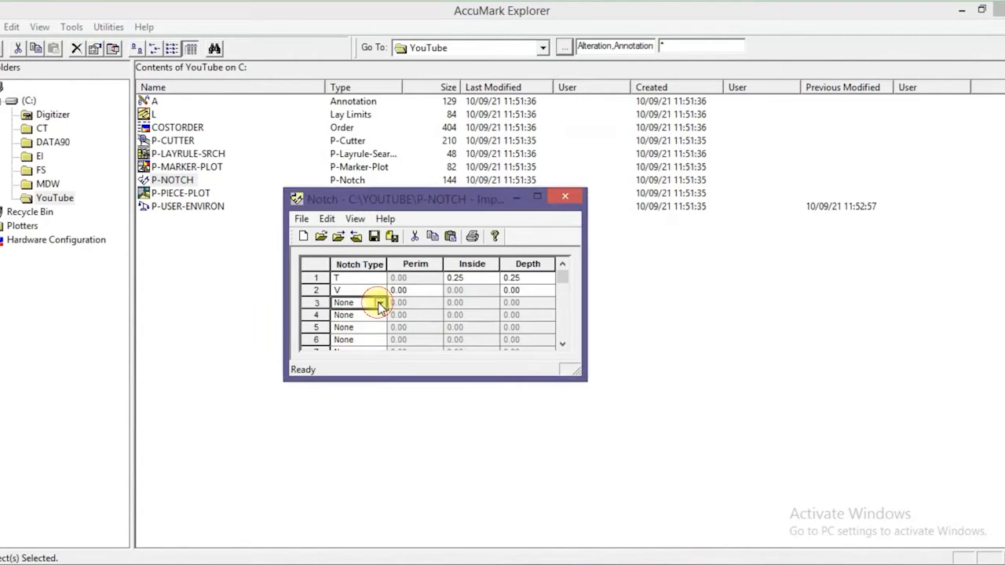
left_click(353, 355)
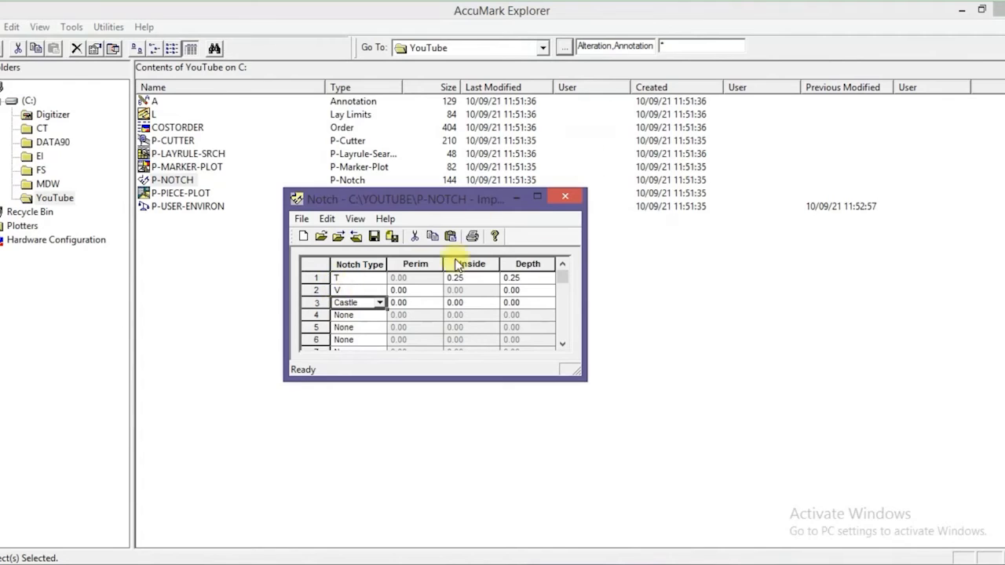
left_click(377, 238)
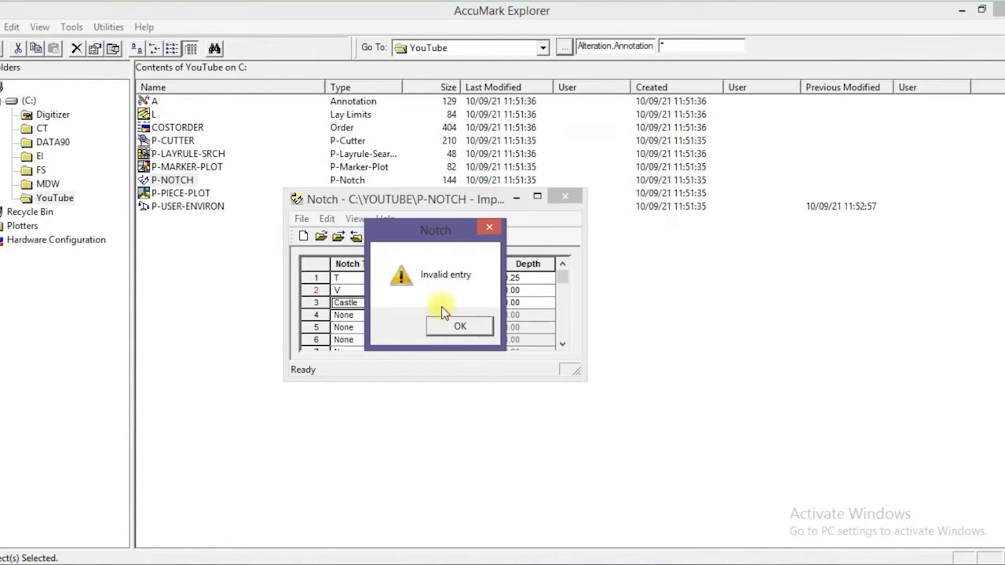
left_click(445, 335)
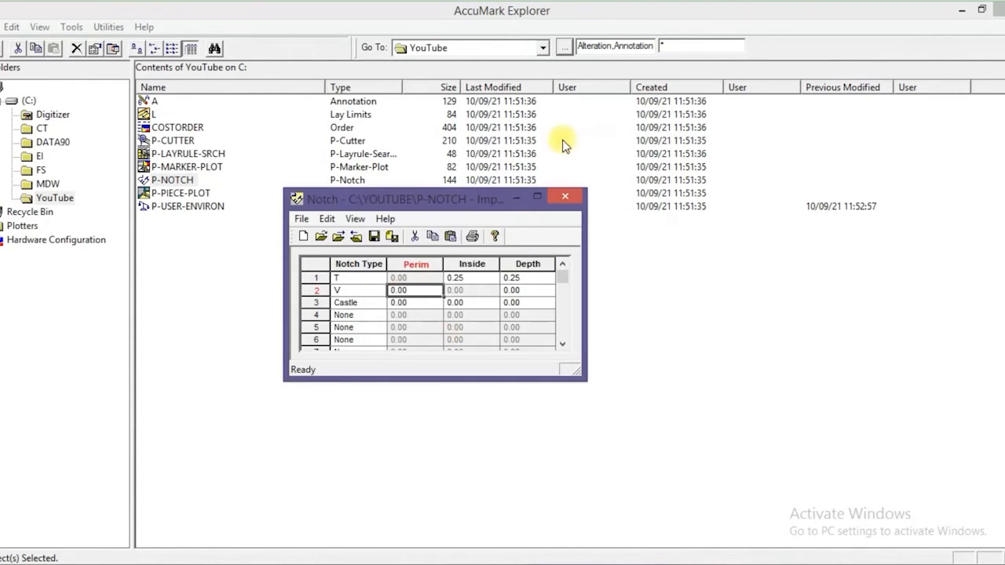
Close the P-NOTCH table without saving its changes and open the P-MARKER-PLOT table
left_click(564, 198)
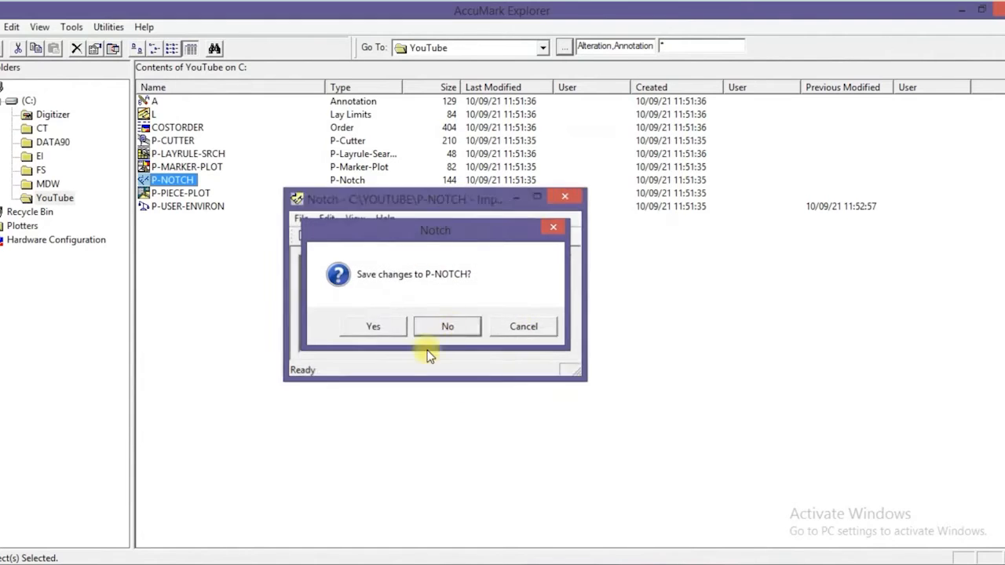
left_click(449, 328)
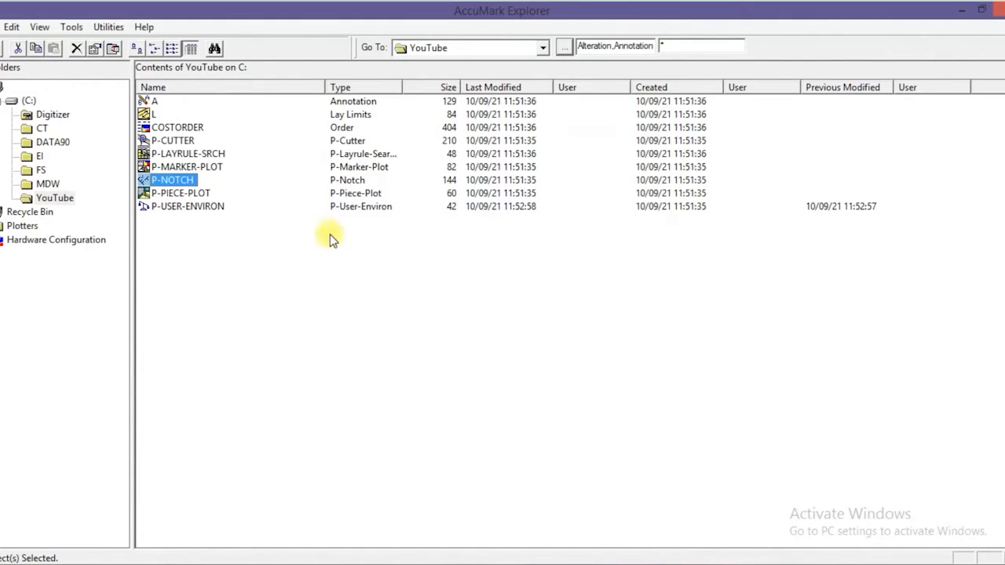
left_click(201, 168)
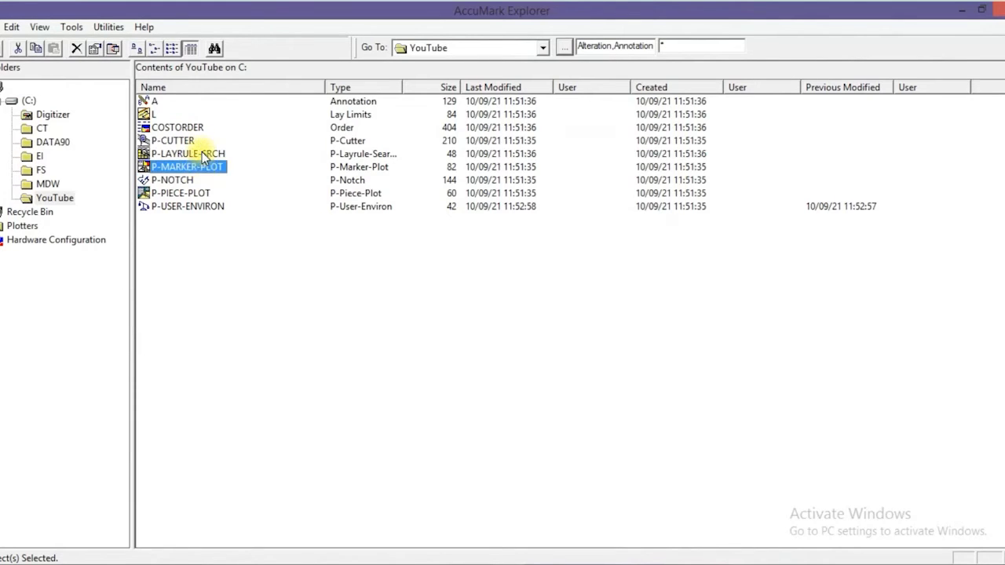
left_click(201, 168)
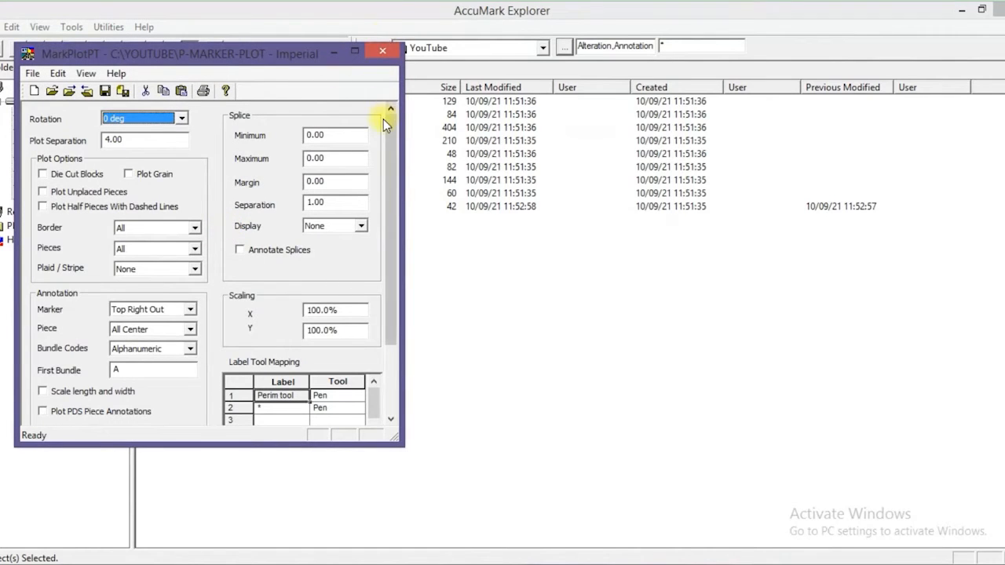
Review the P-MARKER-PLOT settings down to the notch and label tool mapping areas, and close the table
left_click(198, 270)
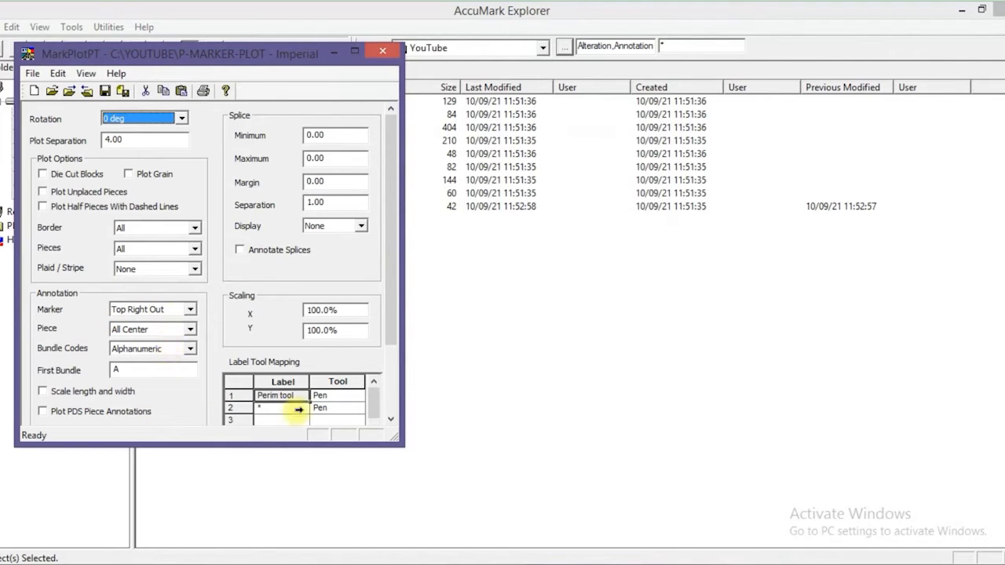
left_click_drag(385, 301, 377, 431)
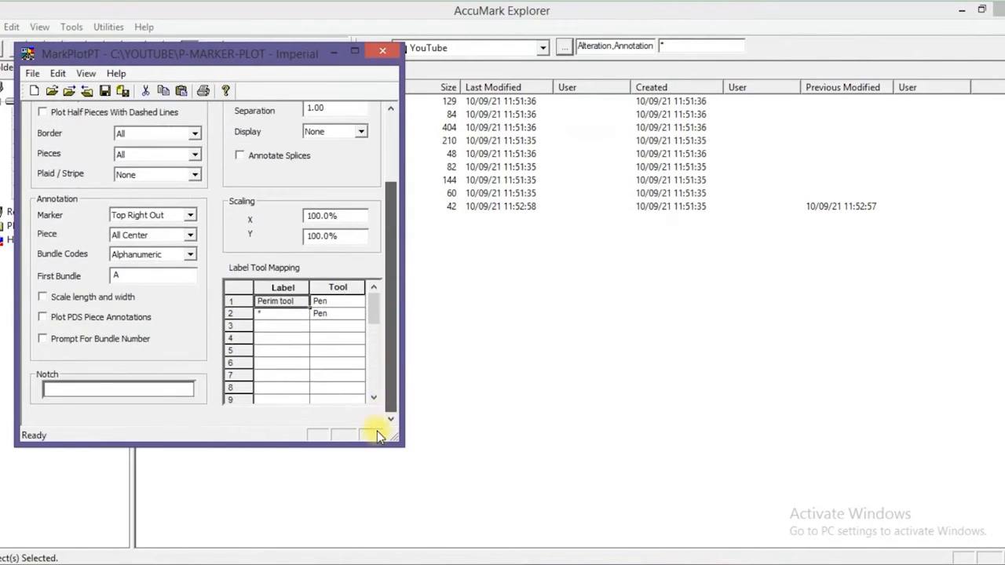
left_click_drag(391, 302, 402, 232)
left_click(408, 234)
mouse_move(515, 562)
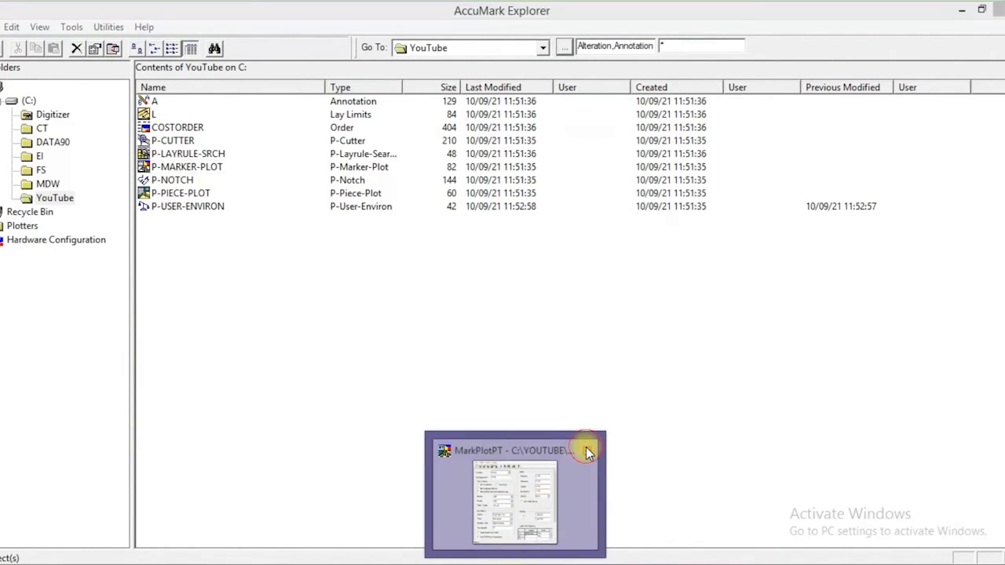
left_click(587, 449)
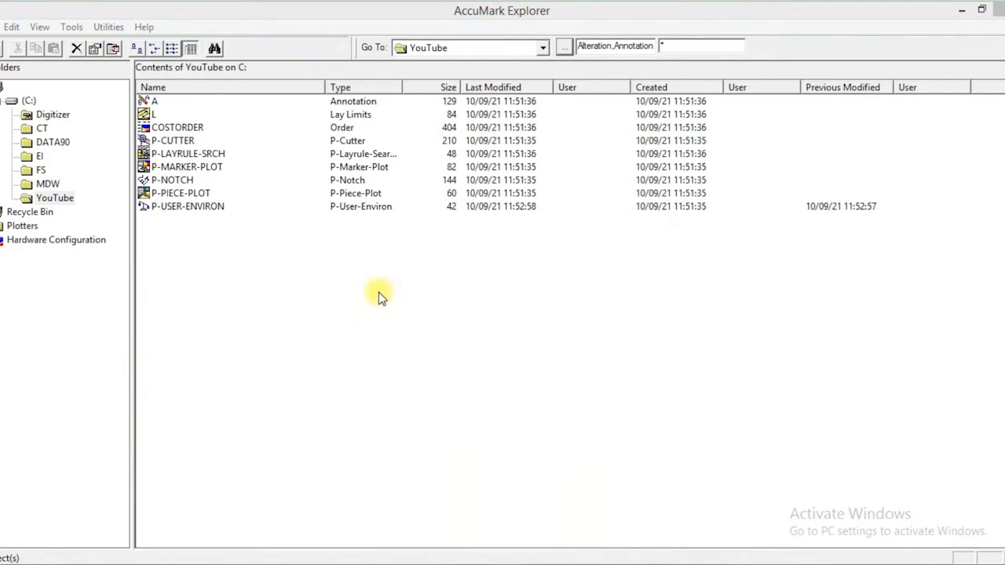
Open the P-LAYRULE-SRCH table, enlarge its window to review the layrule settings and search criteria, and close it
left_click(212, 155)
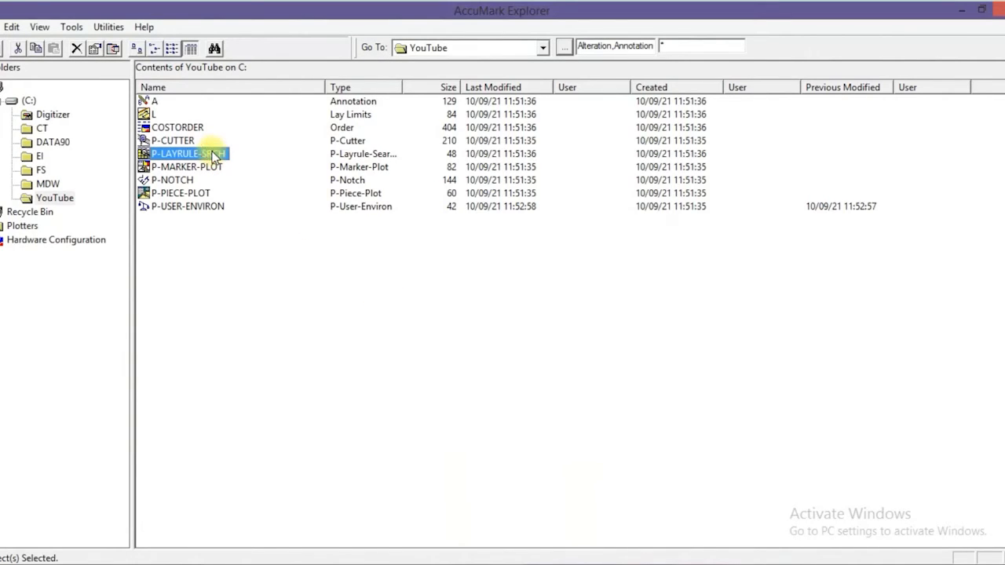
double_click(182, 157)
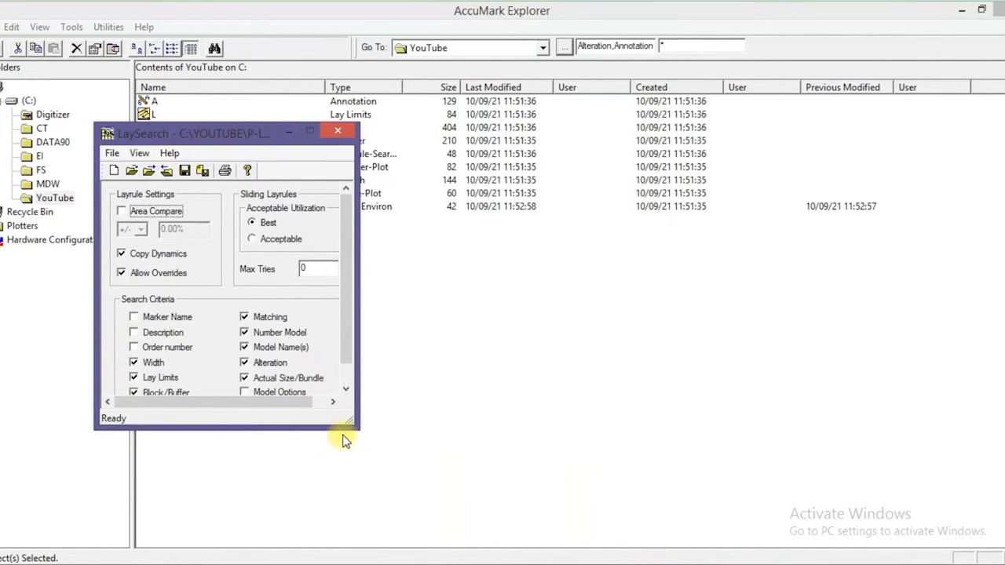
left_click_drag(349, 424, 452, 508)
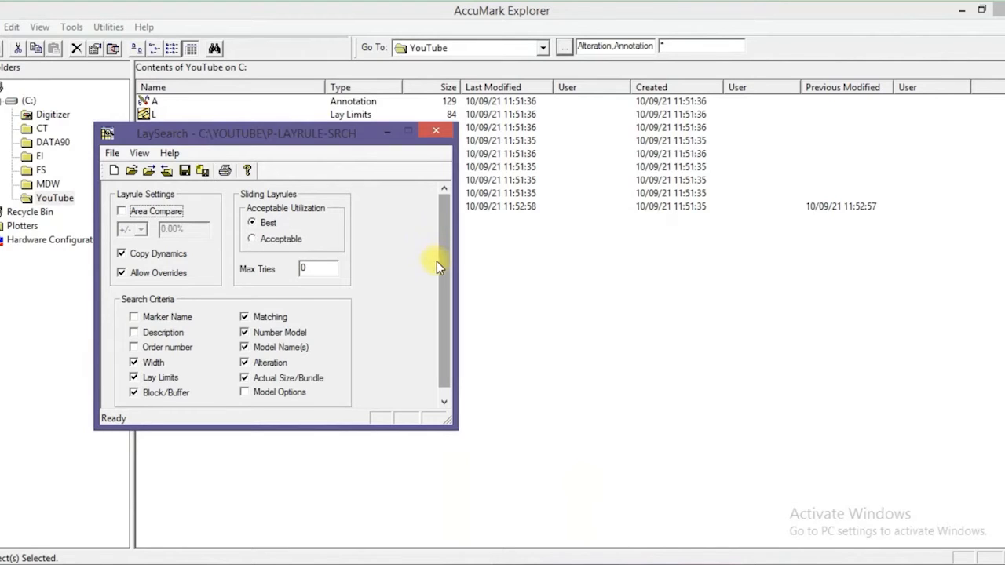
left_click_drag(436, 261, 440, 291)
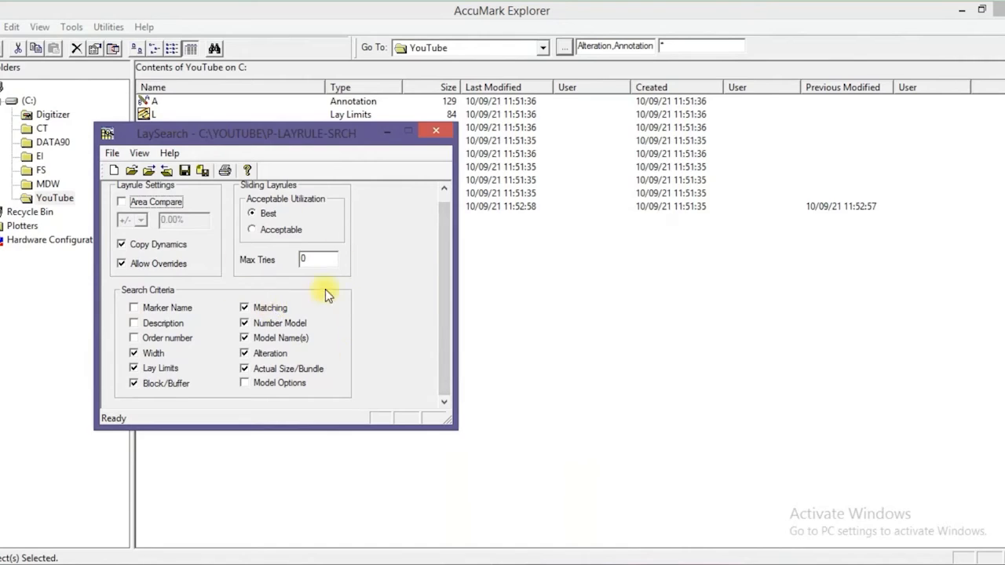
scroll(366, 345, "up", 1)
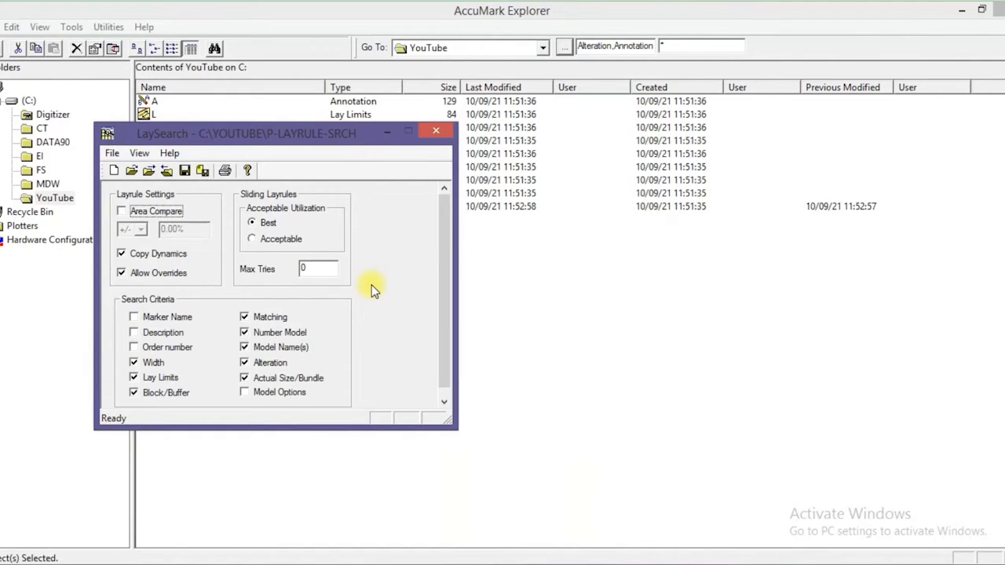
left_click(440, 130)
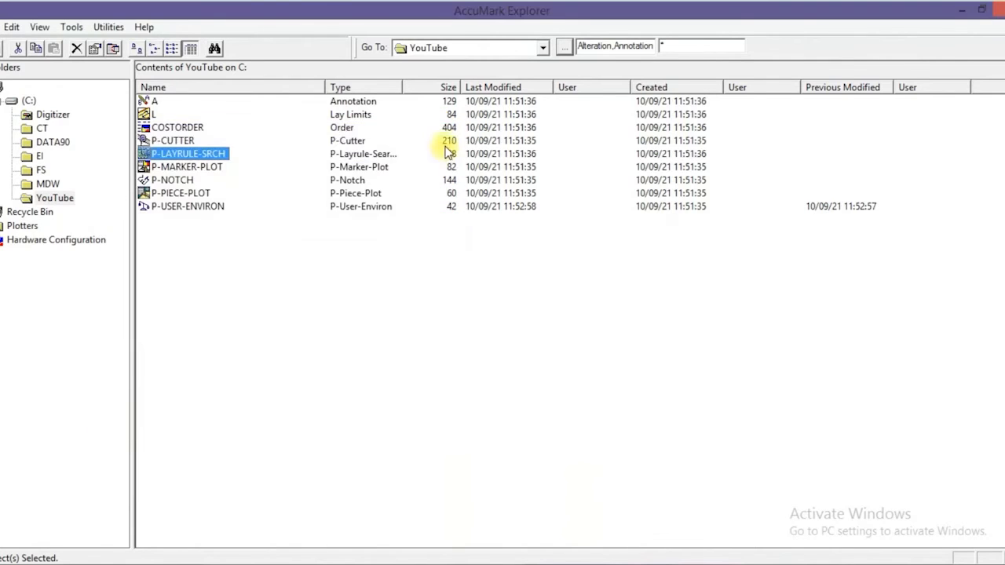
Open the COSTORDER order and reposition and enlarge its window so all order fields fit
left_click(179, 140)
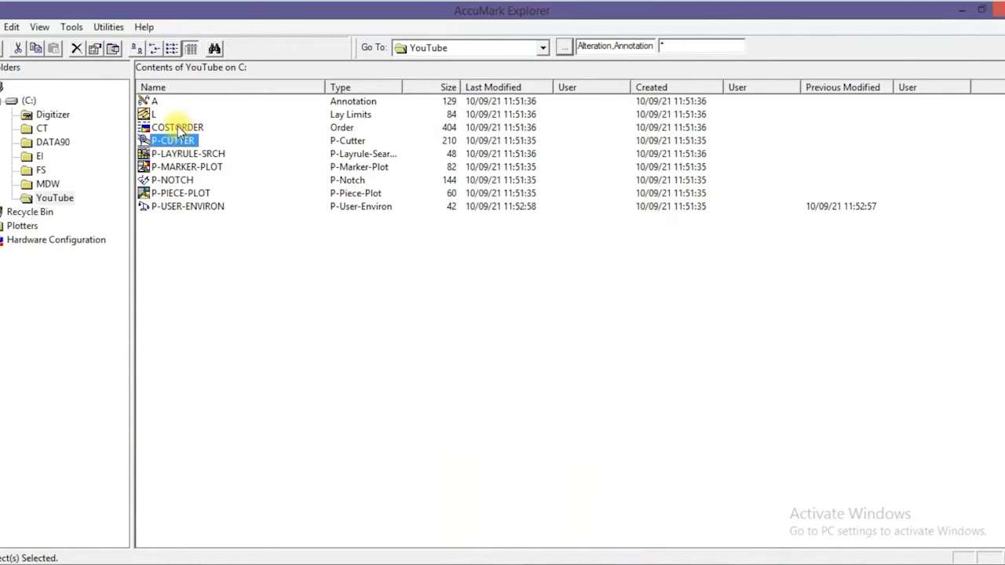
left_click(179, 128)
double_click(173, 128)
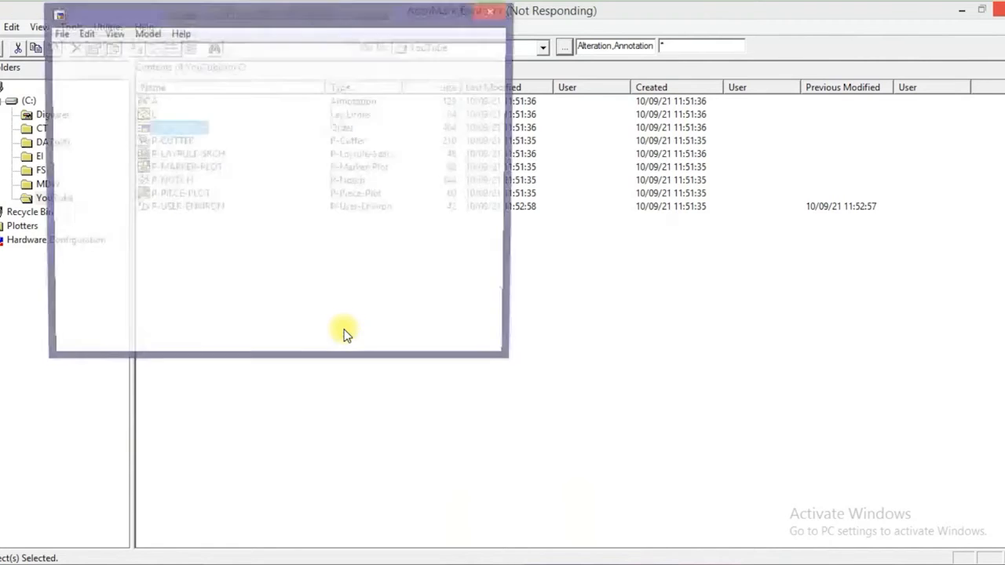
left_click_drag(311, 20, 400, 118)
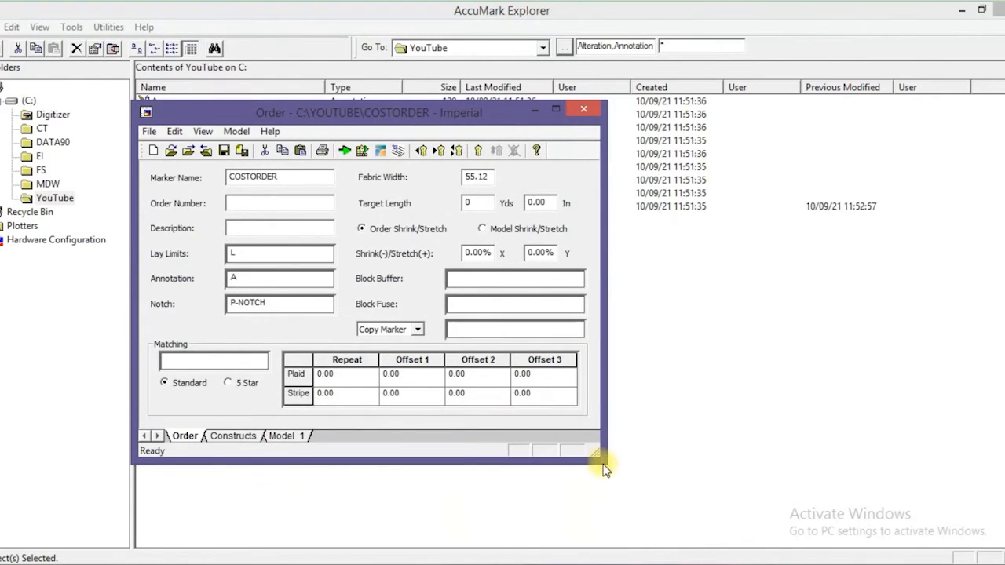
left_click_drag(596, 462, 624, 475)
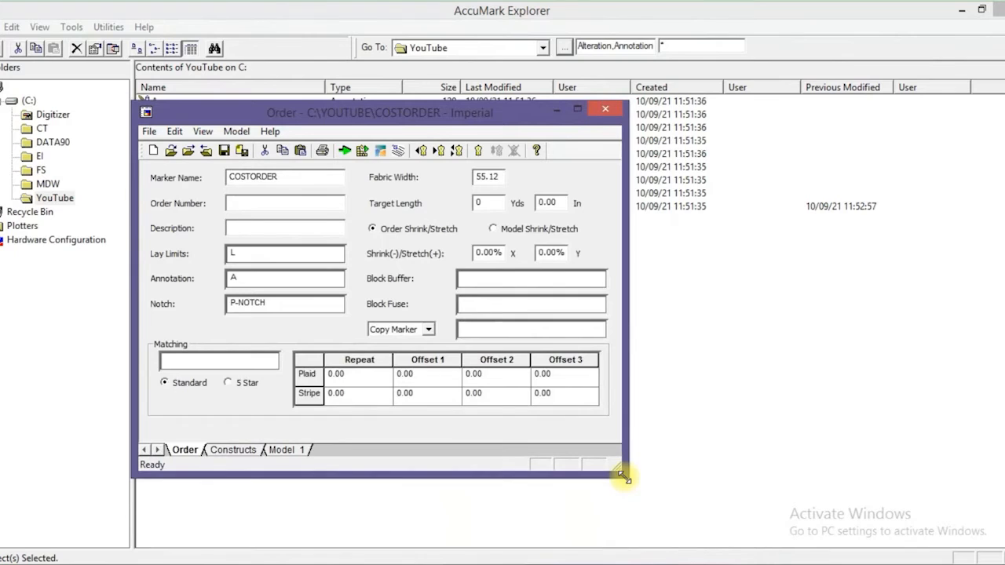
Fill in the order details with marker name Youtube Marker, an order number and the description test
left_click(289, 173)
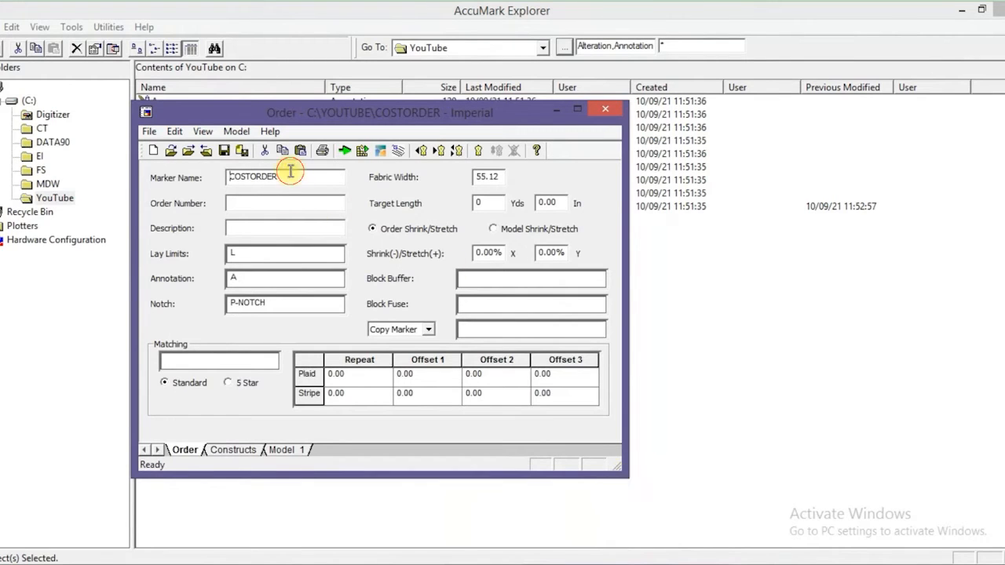
double_click(226, 173)
type("Y")
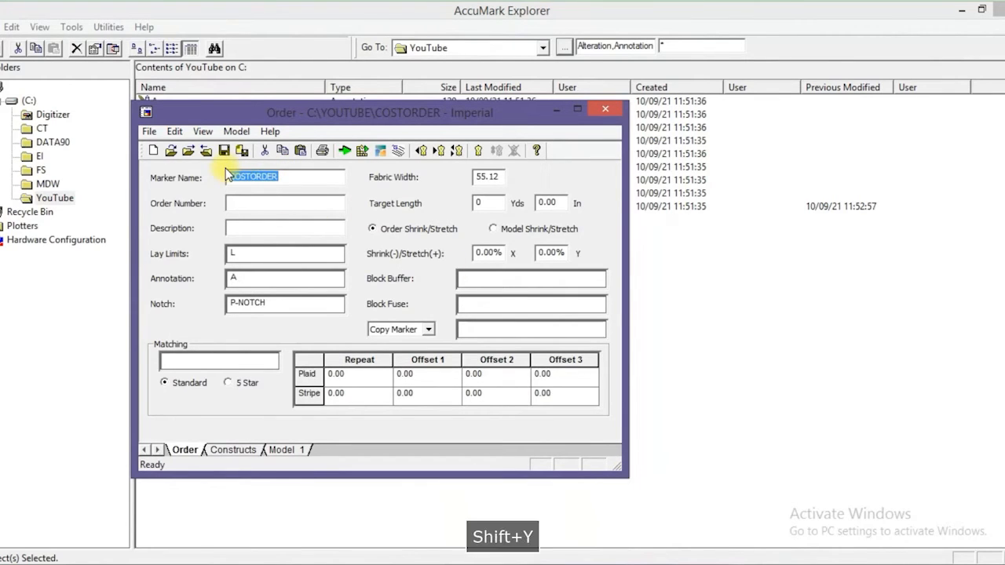
type("outube Marke")
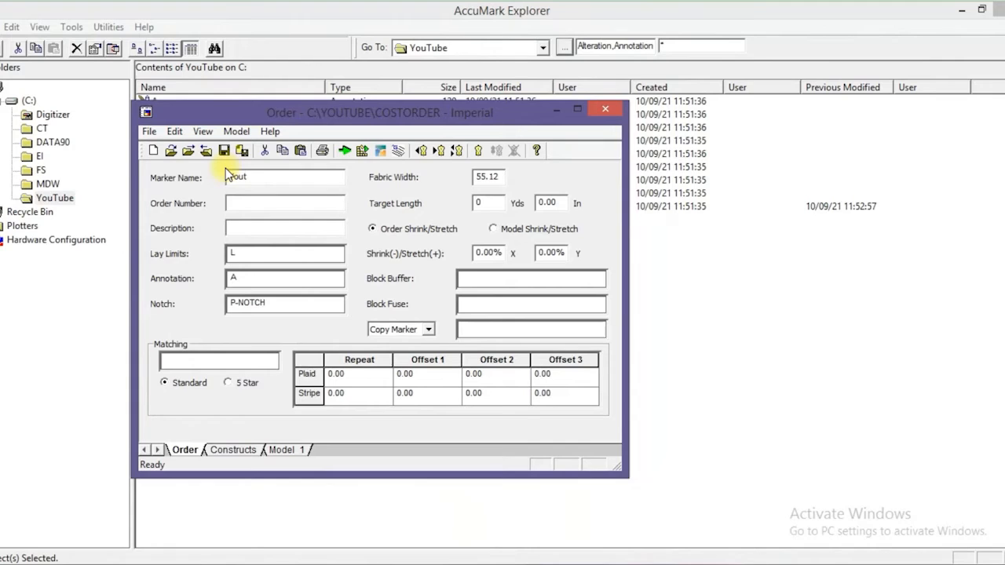
type("r")
key("Tab")
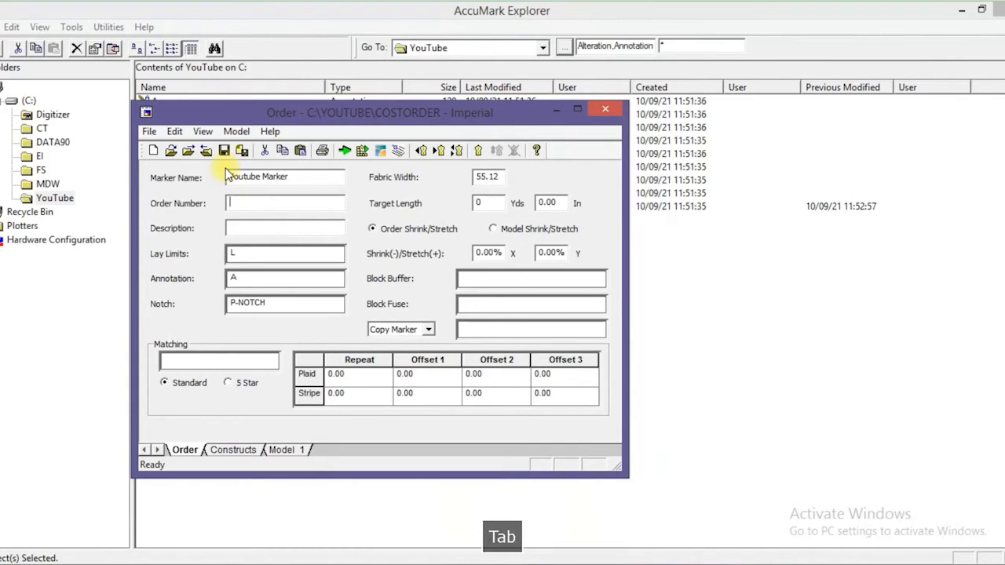
type("10/8/21")
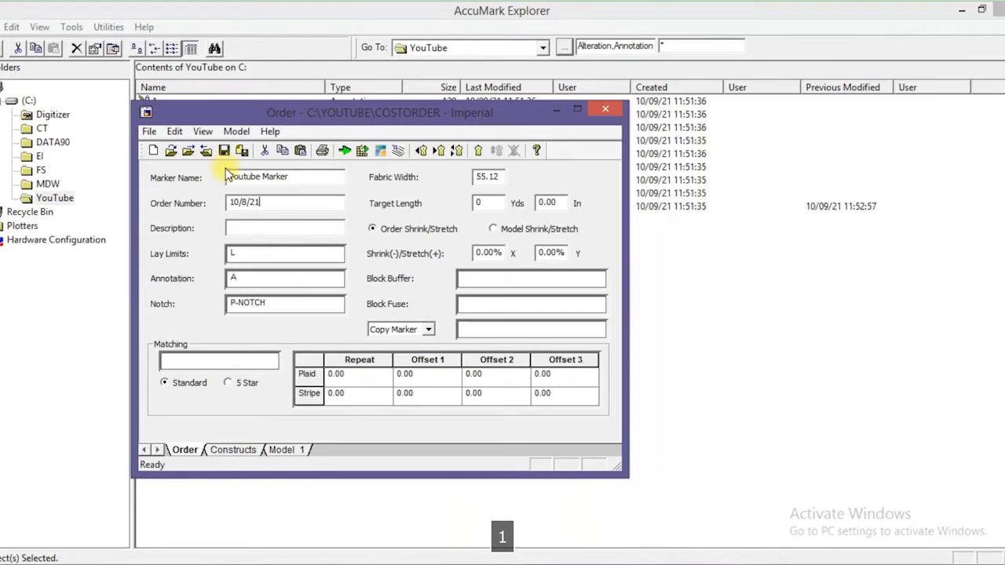
key("Tab")
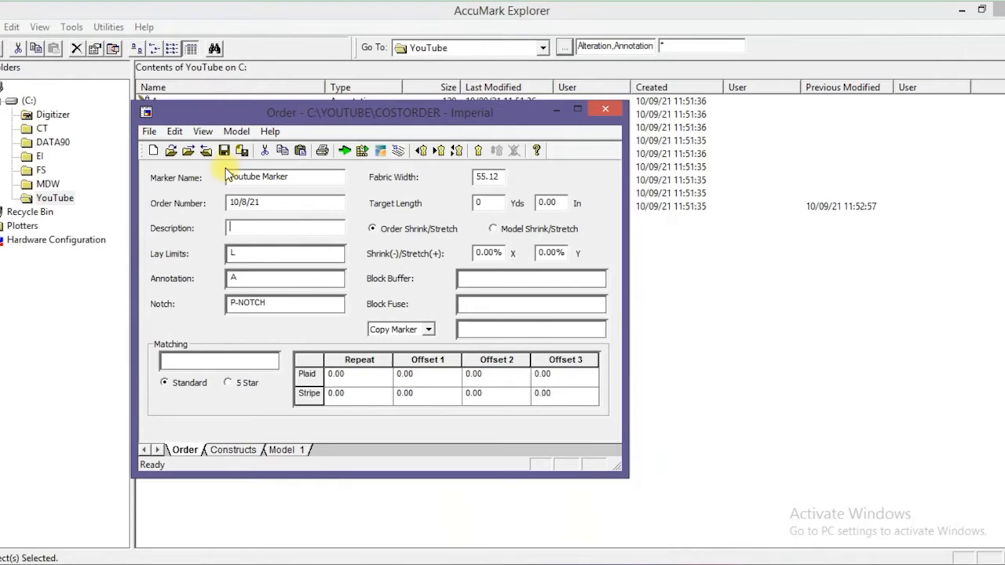
type("test")
Set the order's fabric width to 45 and look up the available notch tables, keeping P-NOTCH
left_click_drag(498, 176, 475, 178)
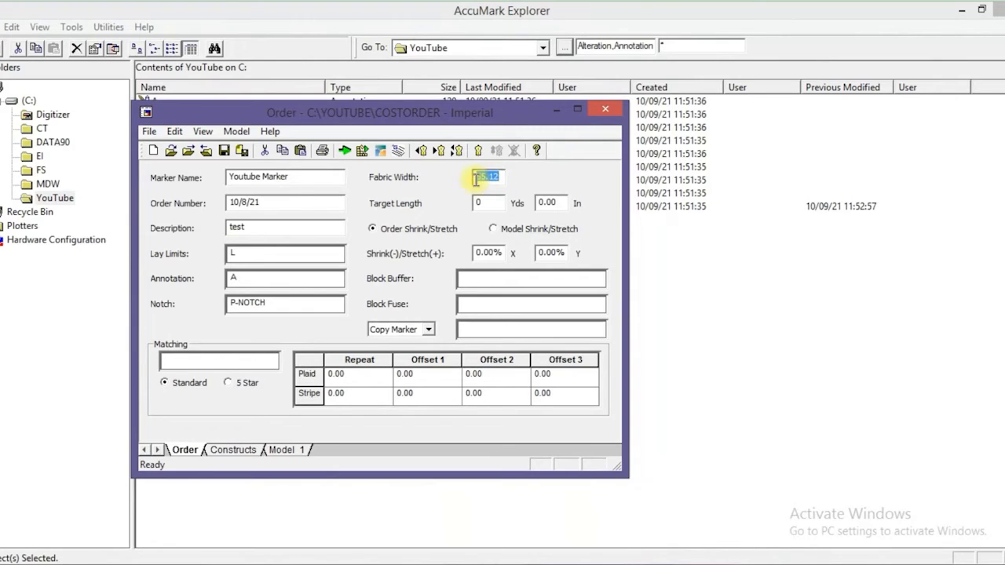
type("45")
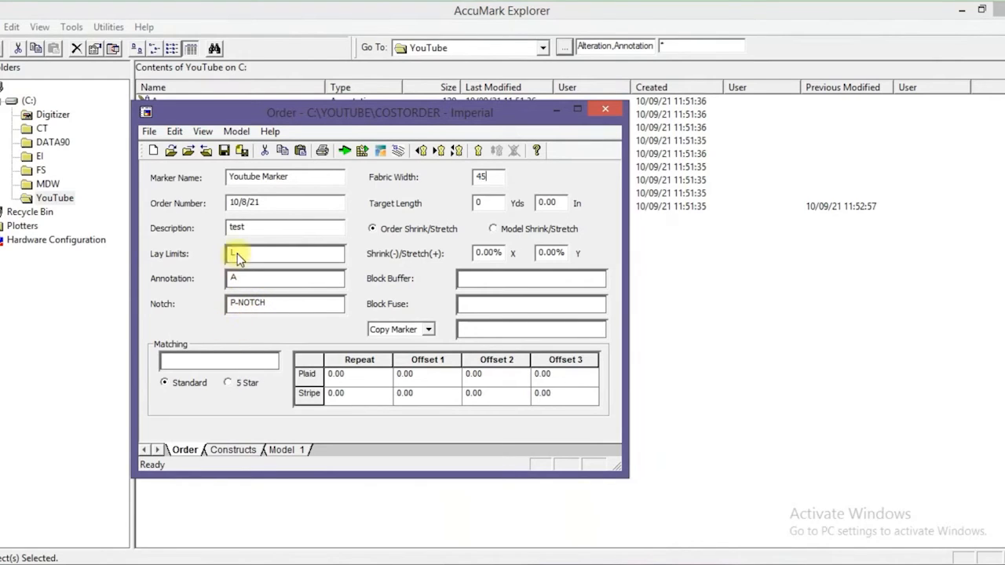
left_click(326, 312)
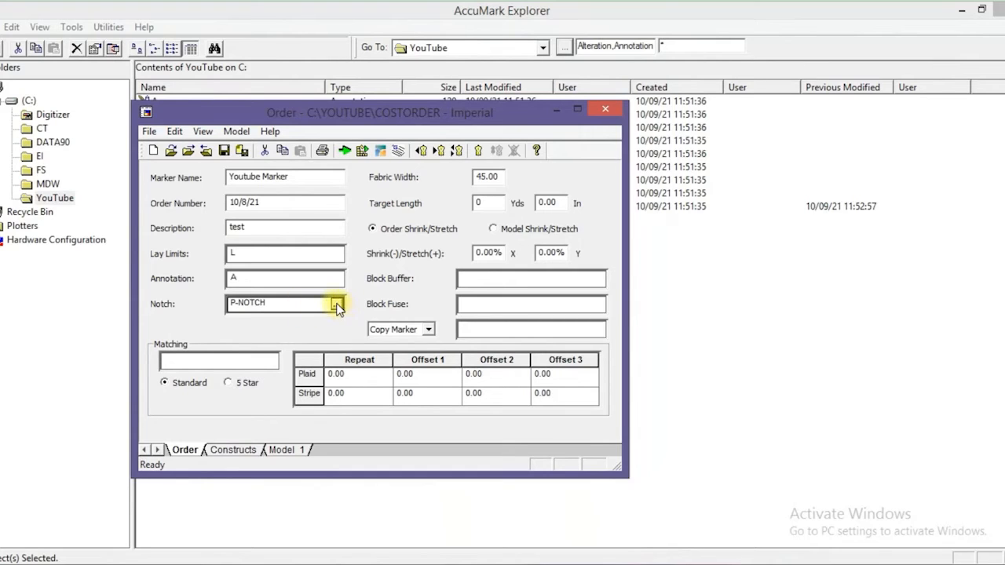
left_click(336, 304)
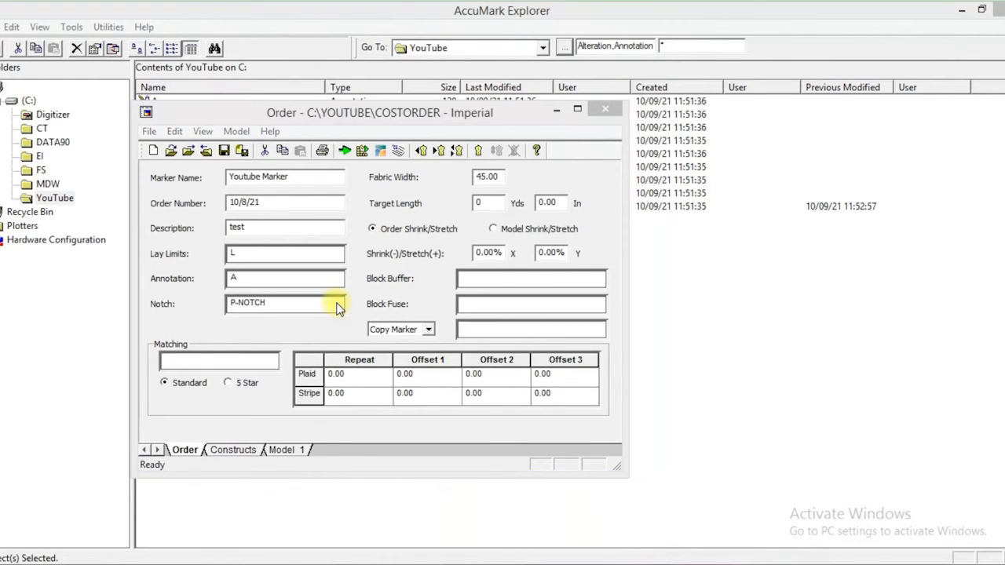
left_click(337, 304)
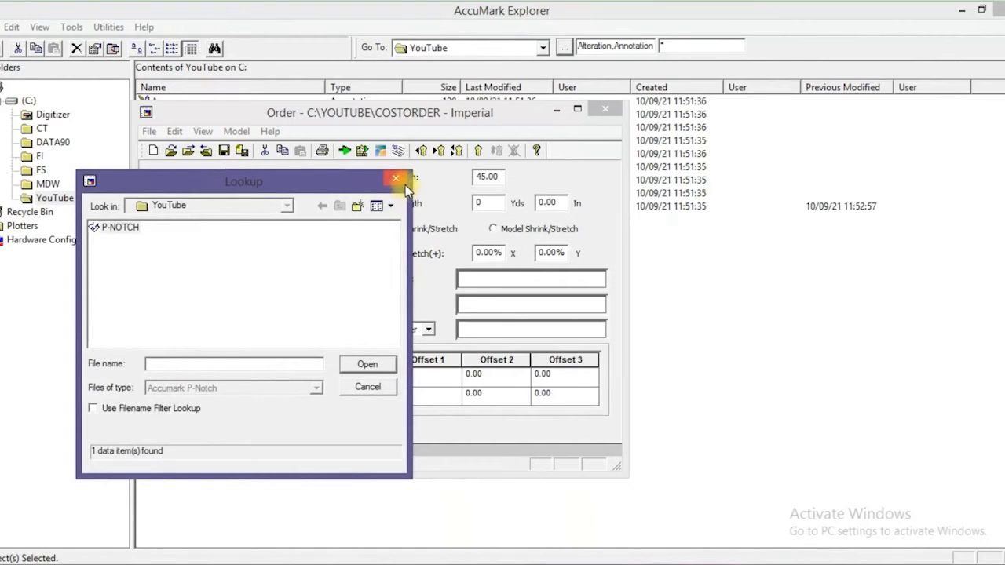
left_click(404, 179)
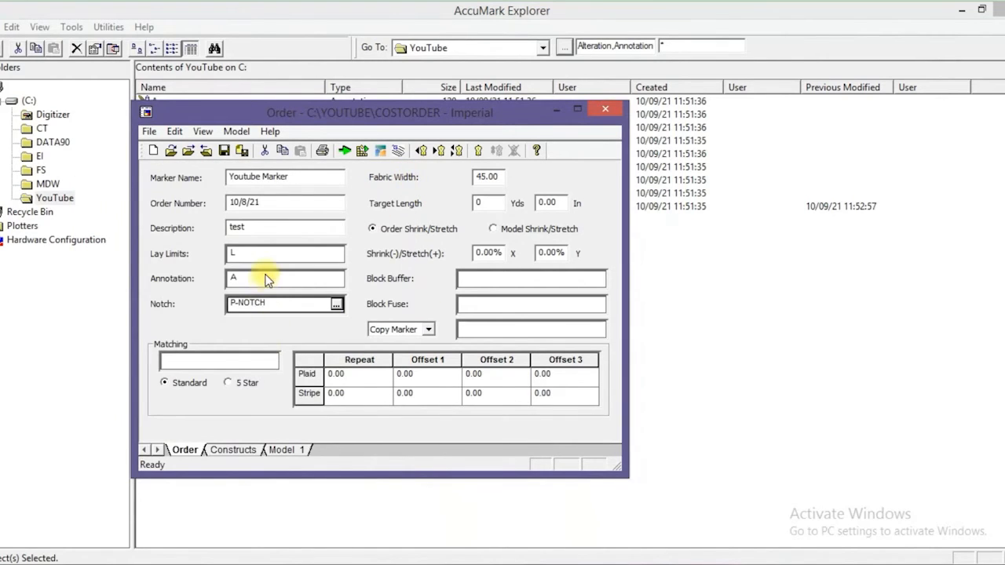
Enter size small with quantity 3 for the order's first model, and close COSTORDER without saving the changes
left_click(290, 451)
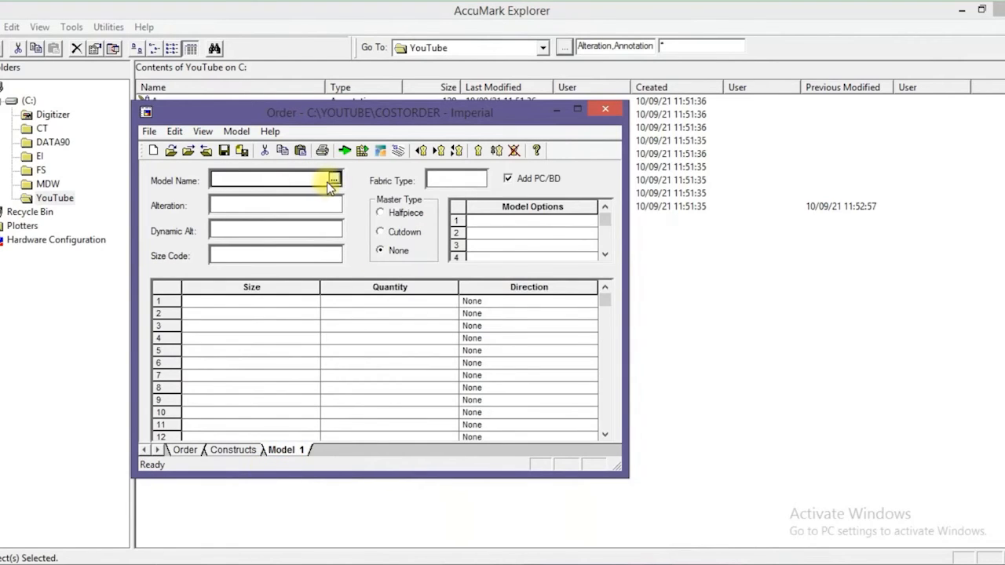
left_click_drag(353, 112, 354, 132)
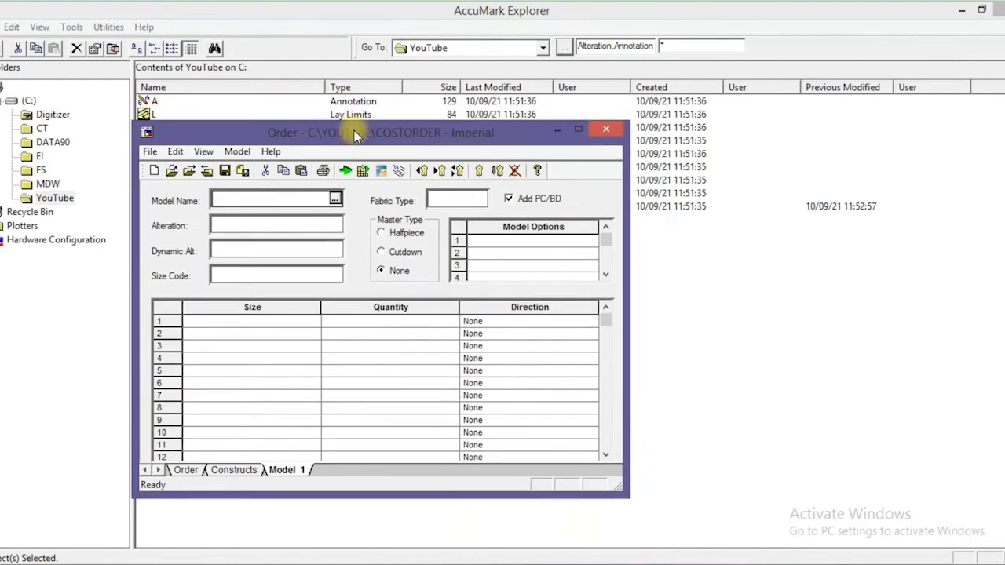
left_click(245, 323)
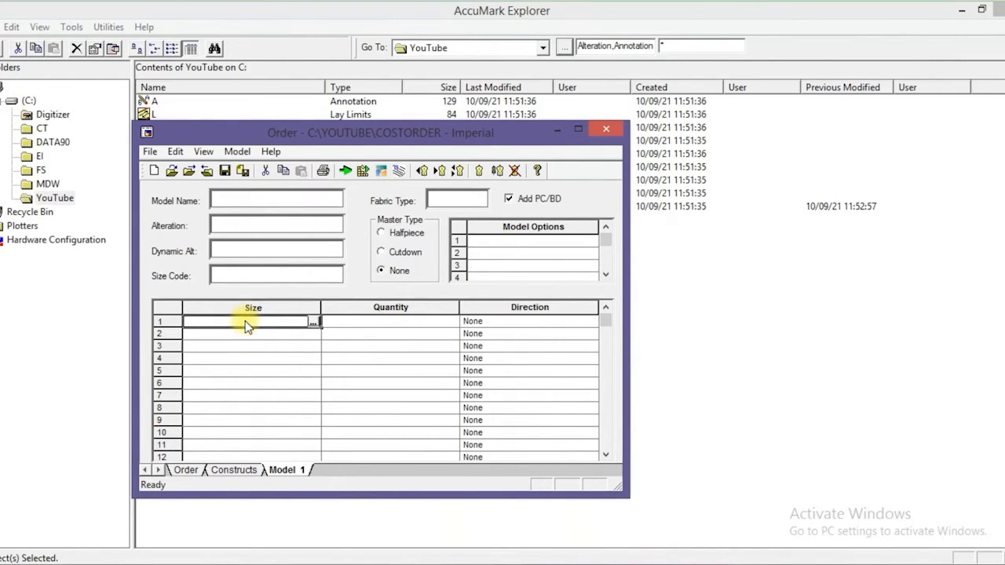
type("small")
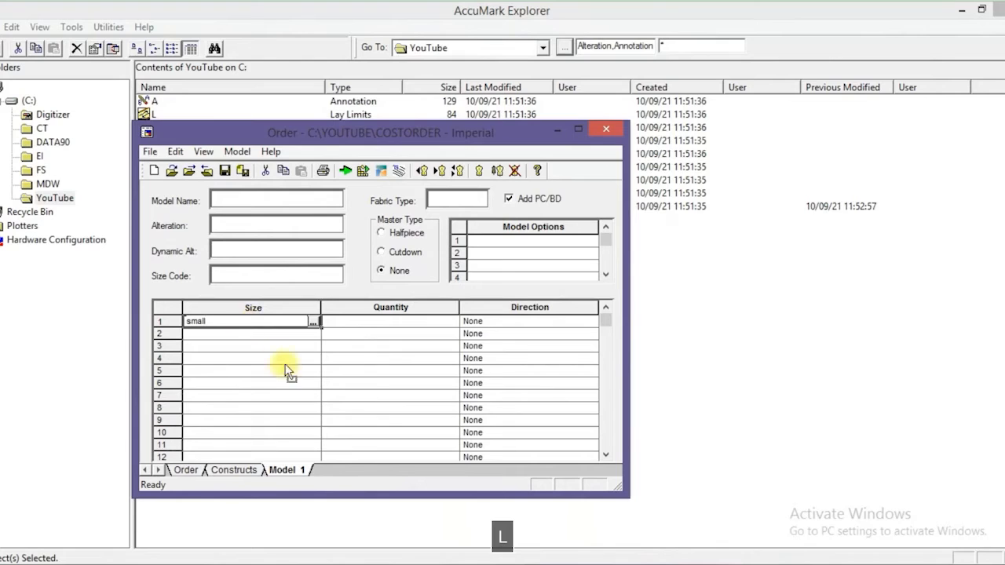
left_click(366, 322)
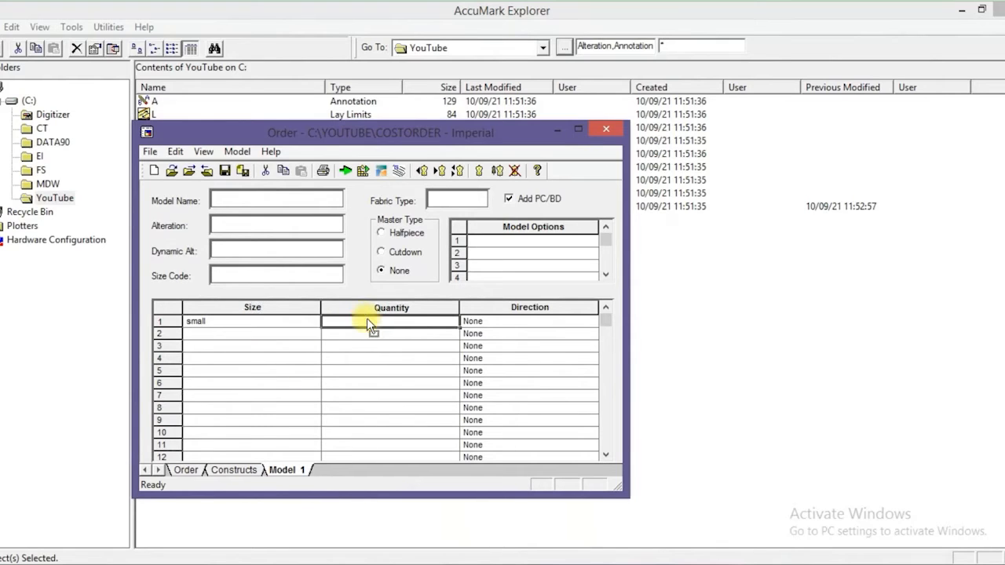
type("3")
left_click(610, 127)
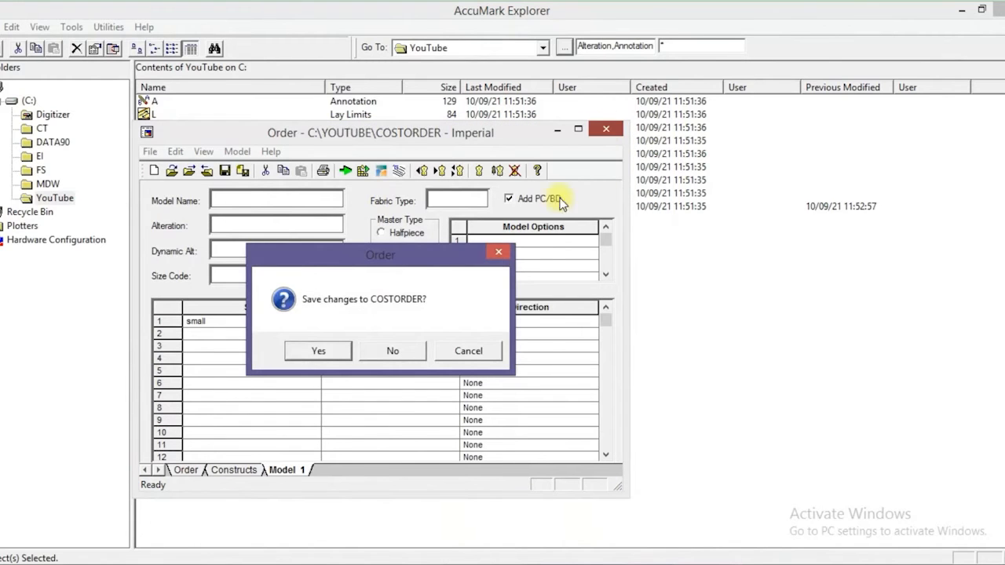
left_click(384, 348)
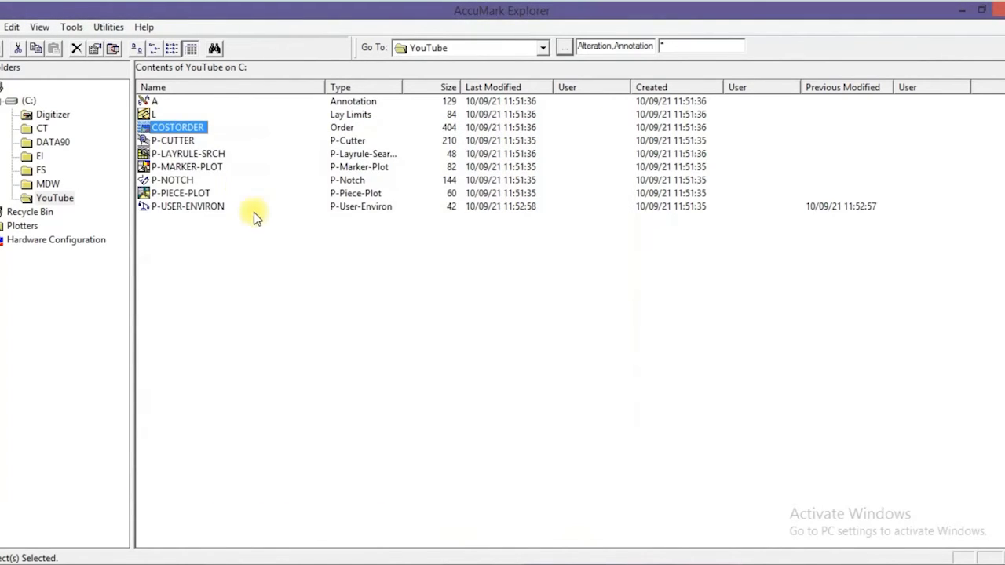
left_click(255, 268)
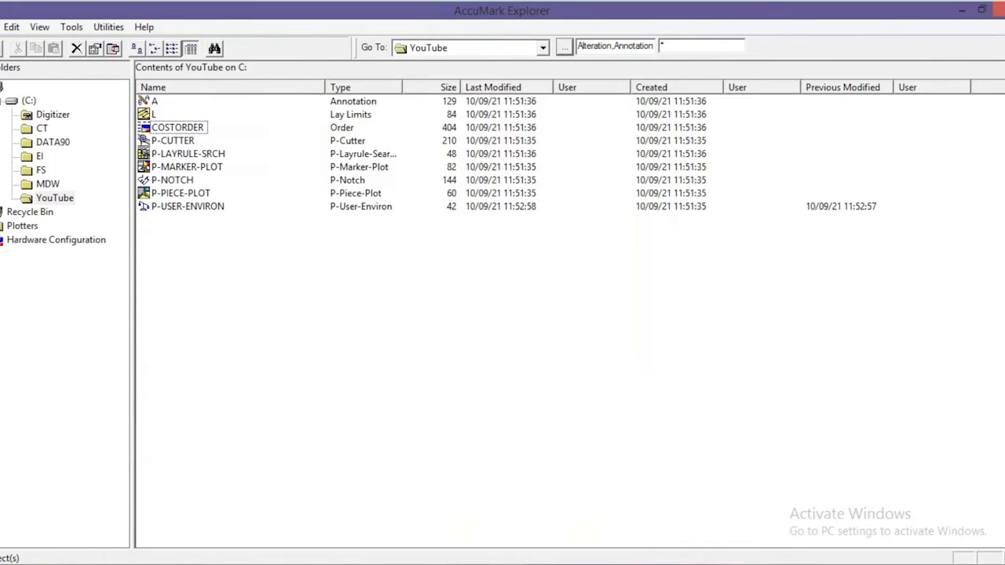
Create a new model with the comment Model 1 and save it in the YouTube storage area as model 1
left_click(2, 27)
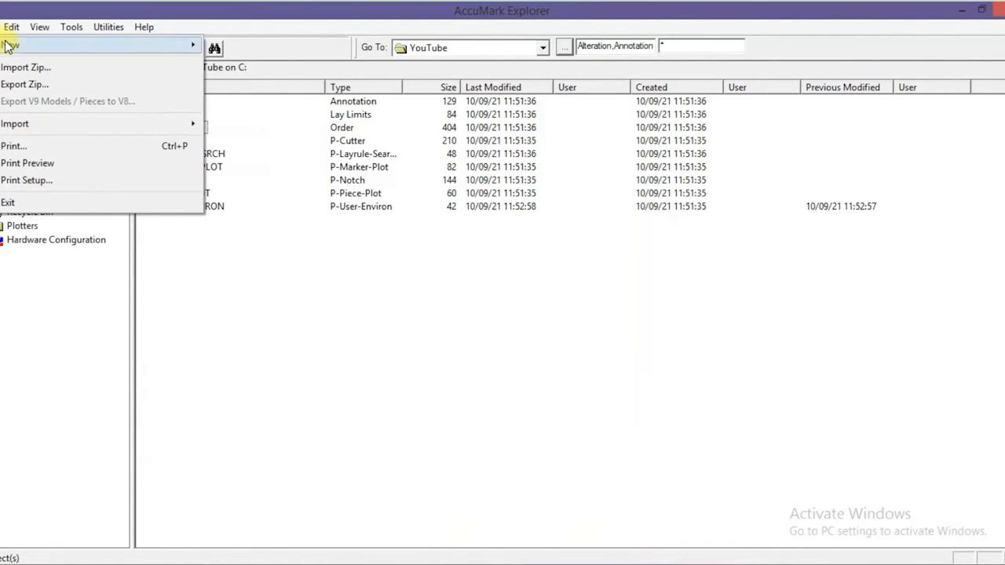
mouse_move(7, 45)
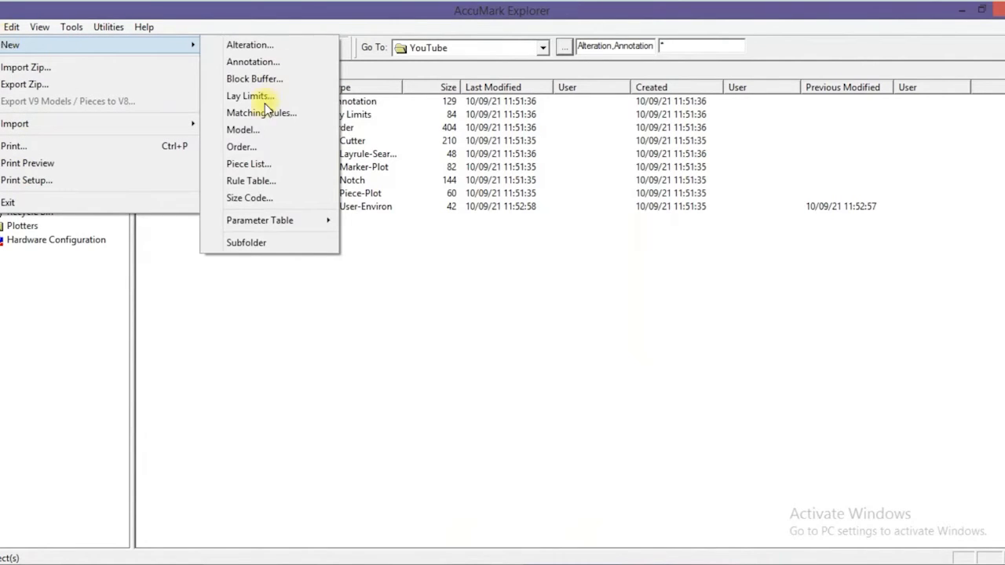
left_click(254, 128)
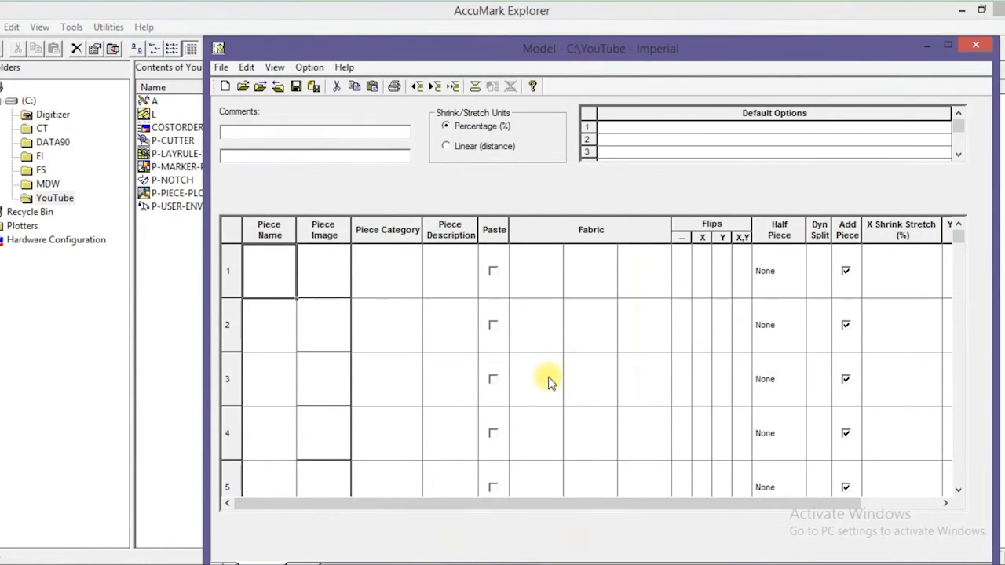
type("MDdel 1")
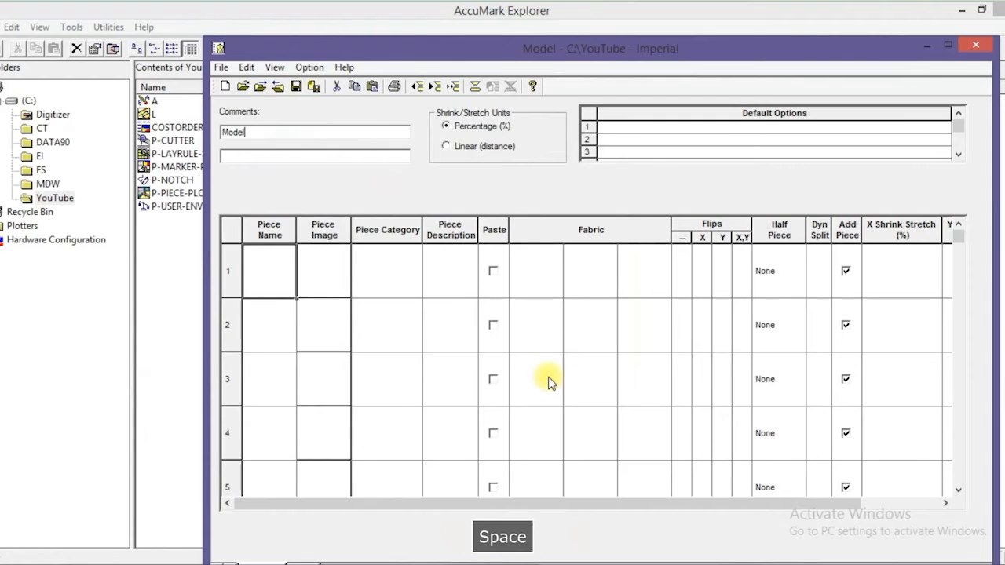
left_click(298, 87)
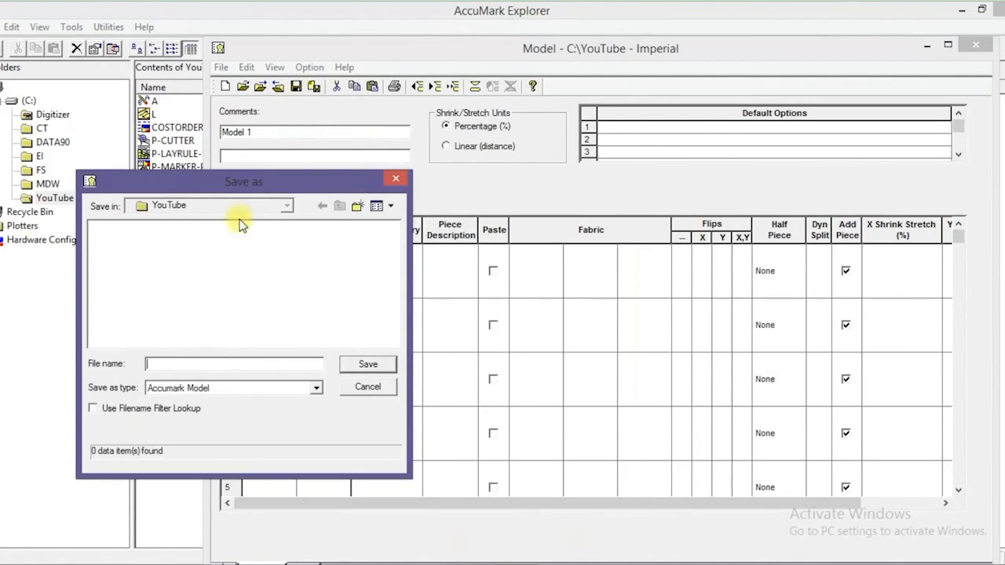
type("model 1")
key("Return")
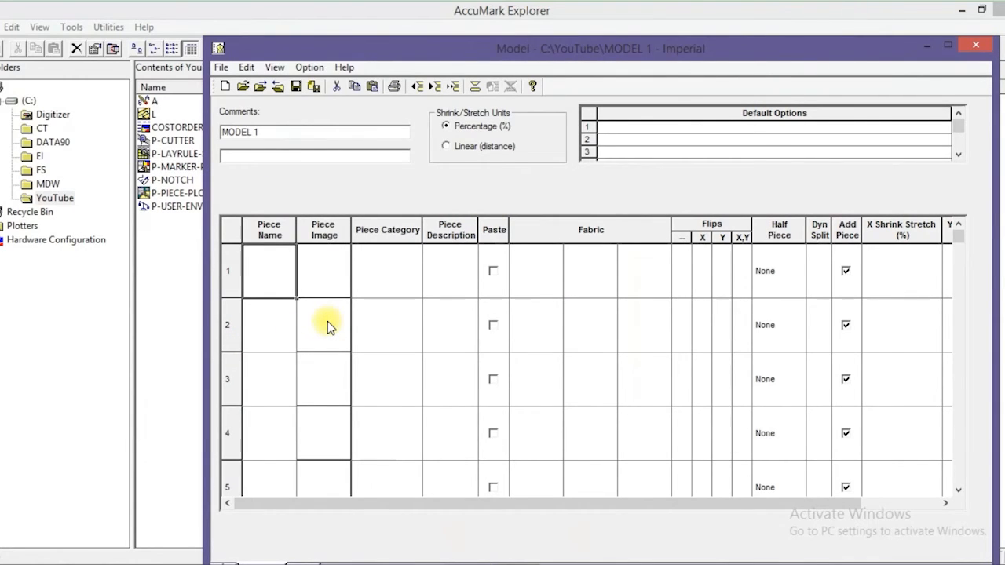
Look up pieces for the model's first row with the name filter *piece*, and close the lookup without choosing one
left_click(284, 278)
left_click(289, 253)
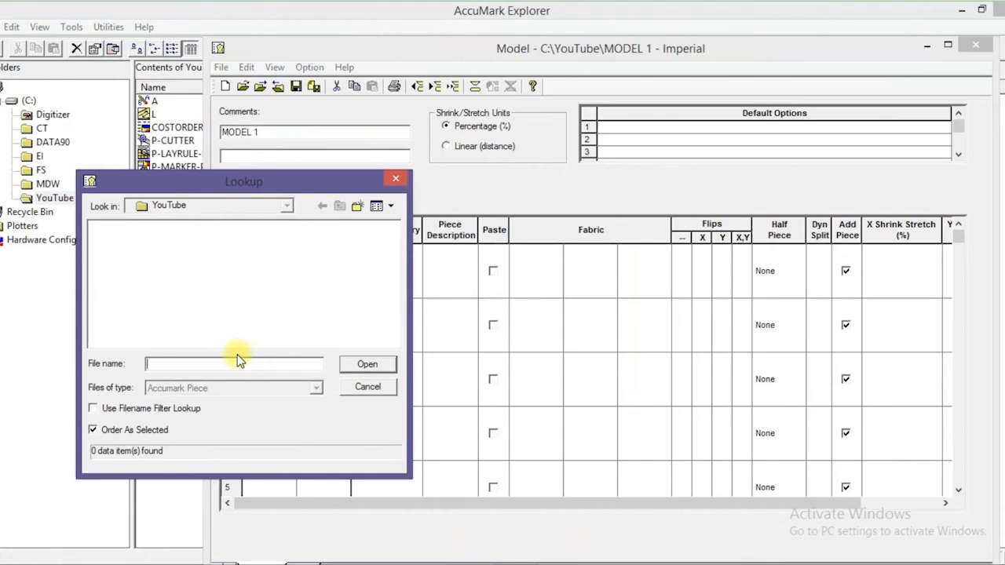
type("*")
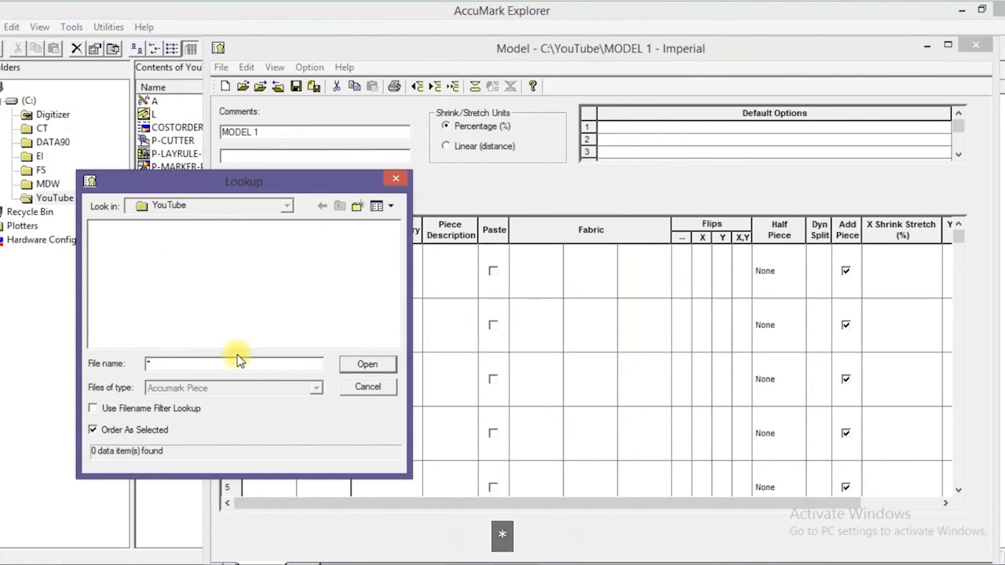
type("pie cut")
key("BackSpace")
key("BackSpace")
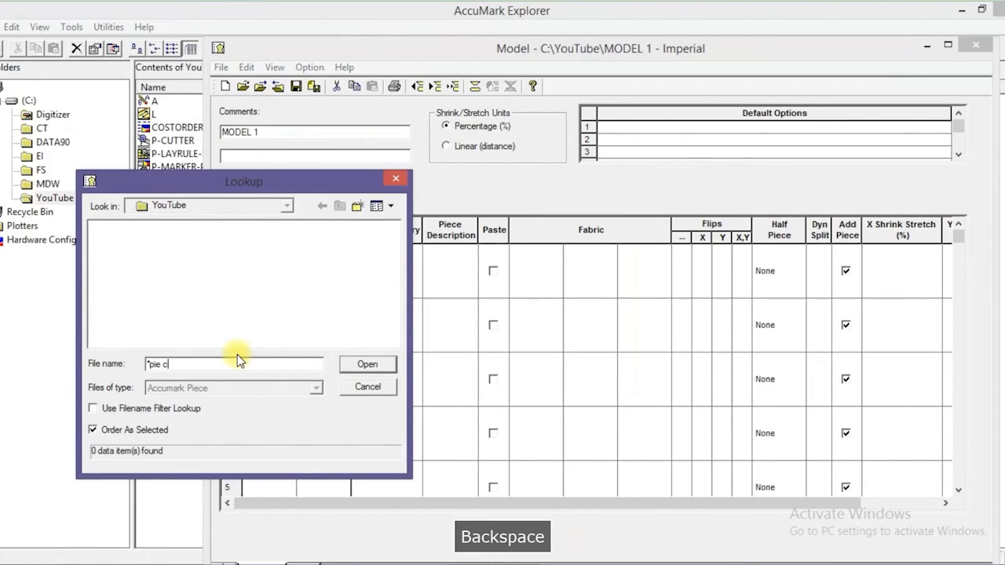
key("BackSpace")
key("BackSpace")
type("ce*")
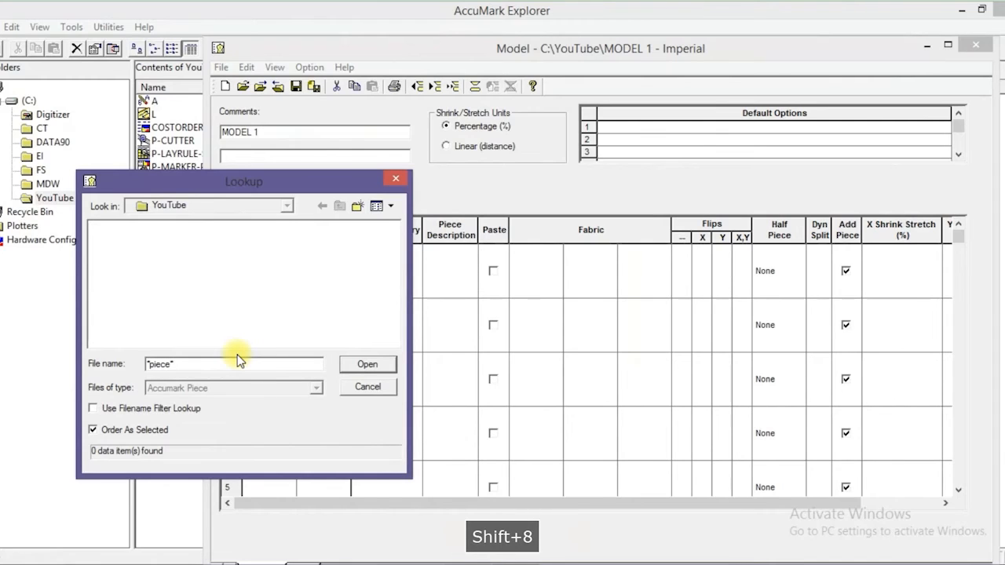
key("Return")
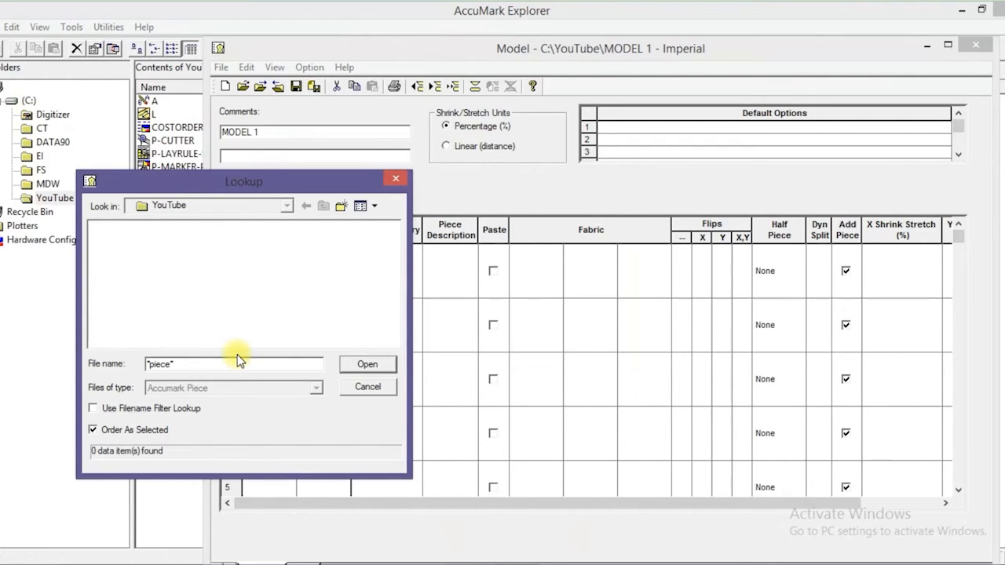
key("BackSpace")
key("BackSpace")
key("BackSpace")
key("BackSpace")
key("BackSpace")
key("BackSpace")
key("BackSpace")
left_click(396, 178)
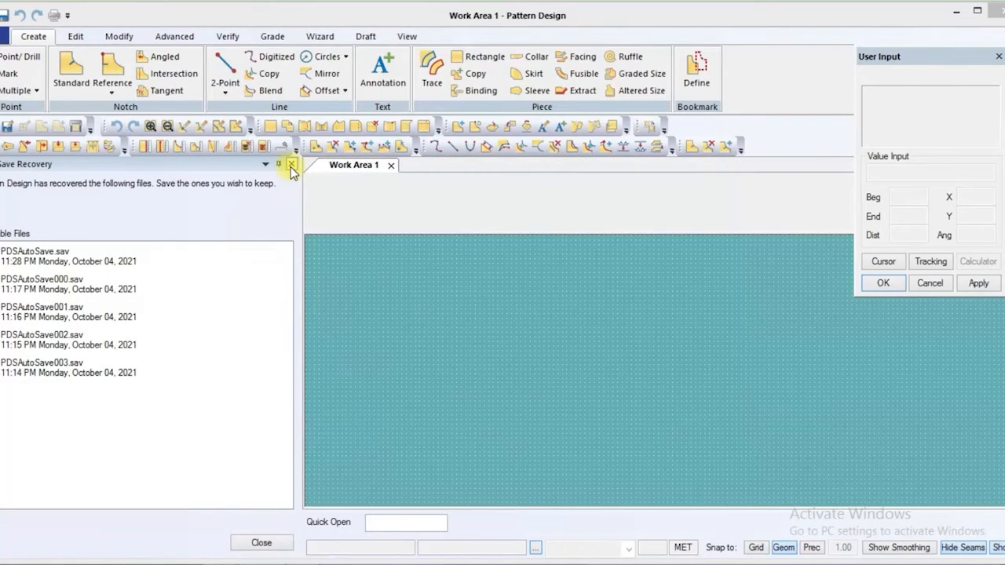
In Pattern Design, dismiss the recovered files list and draw a rectangular piece about 40 wide and 19 high in Work Area 1
left_click(291, 165)
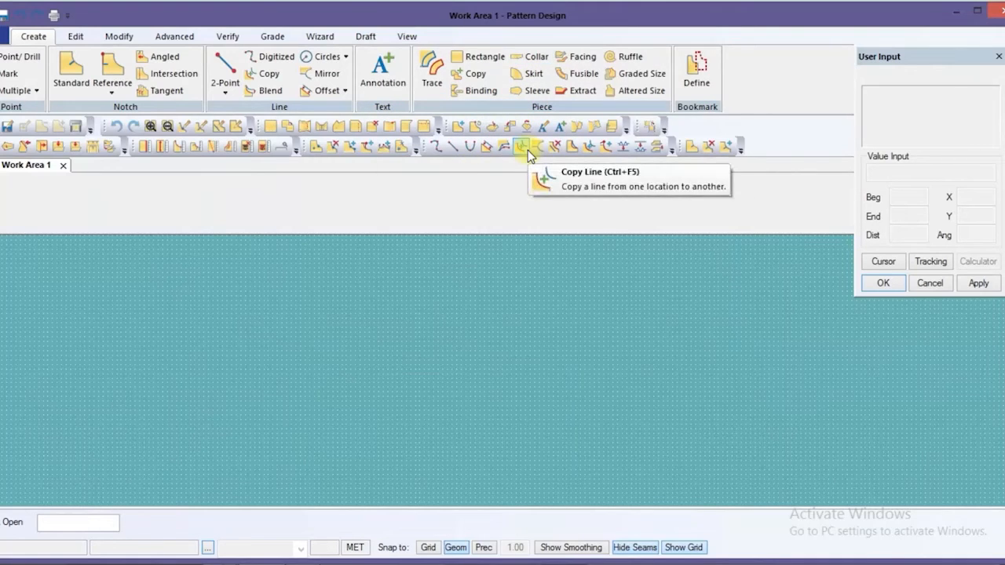
left_click(461, 63)
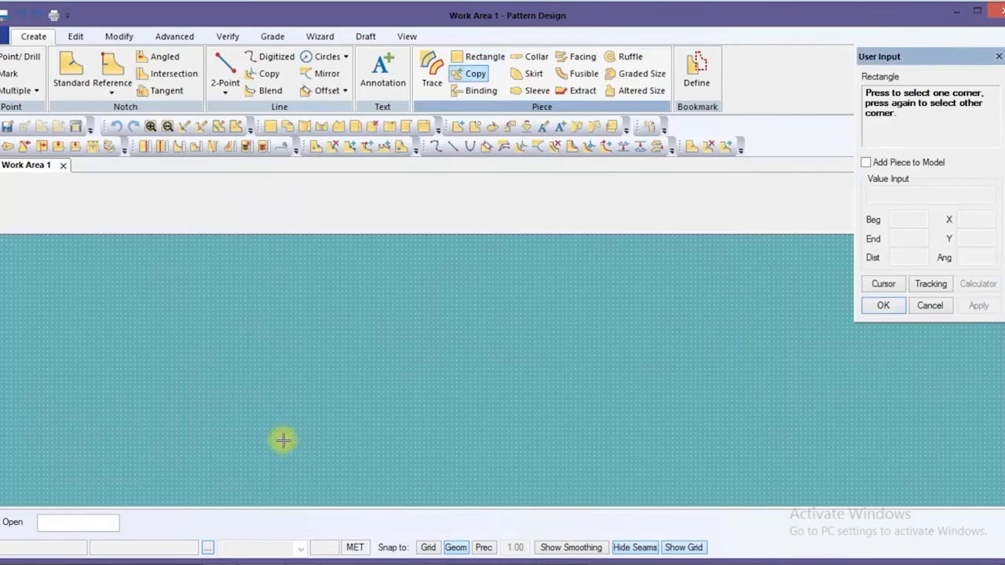
left_click(258, 306)
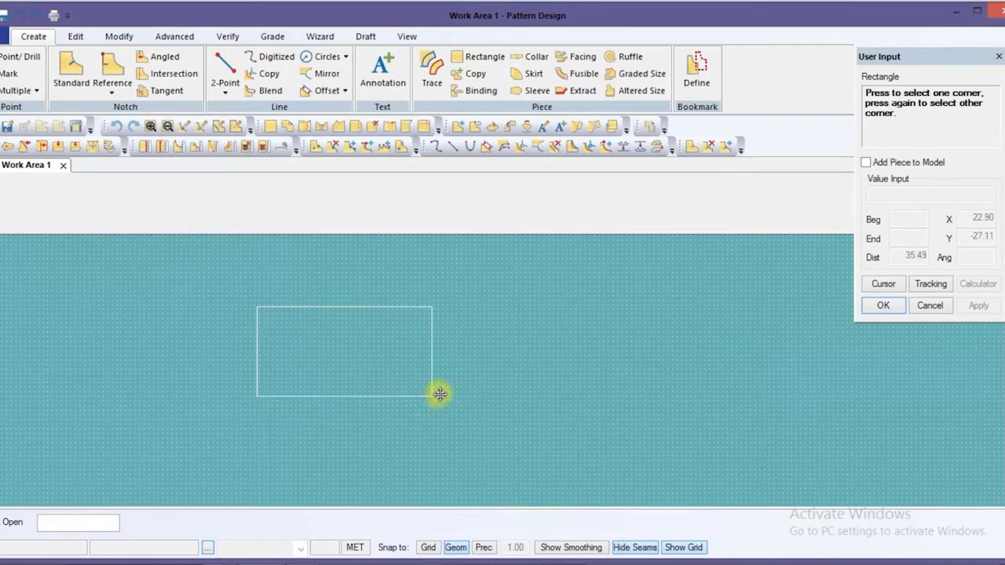
left_click(440, 393)
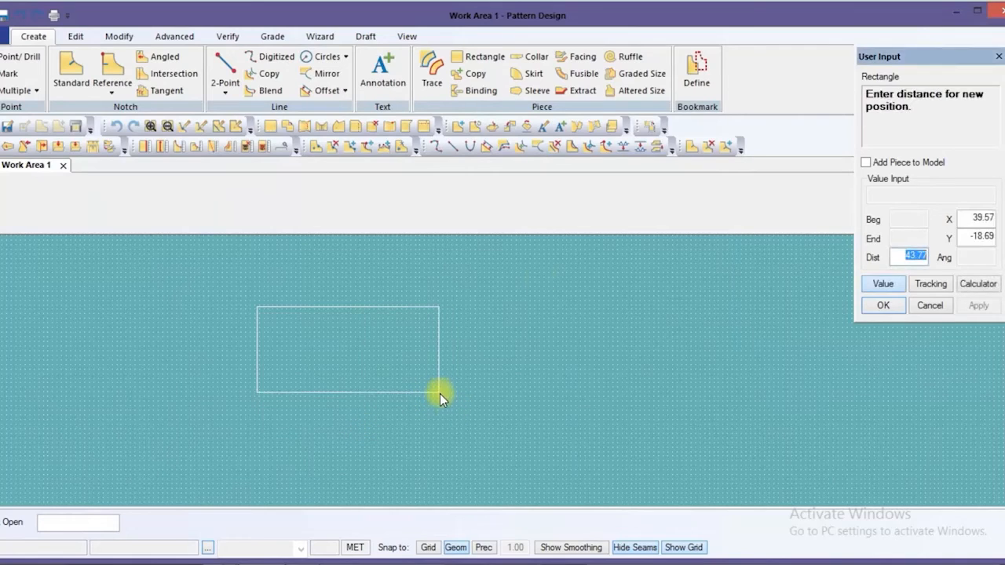
Set the rectangle's X distance to 23 and Y distance to 9, and name the piece front
left_click(965, 223)
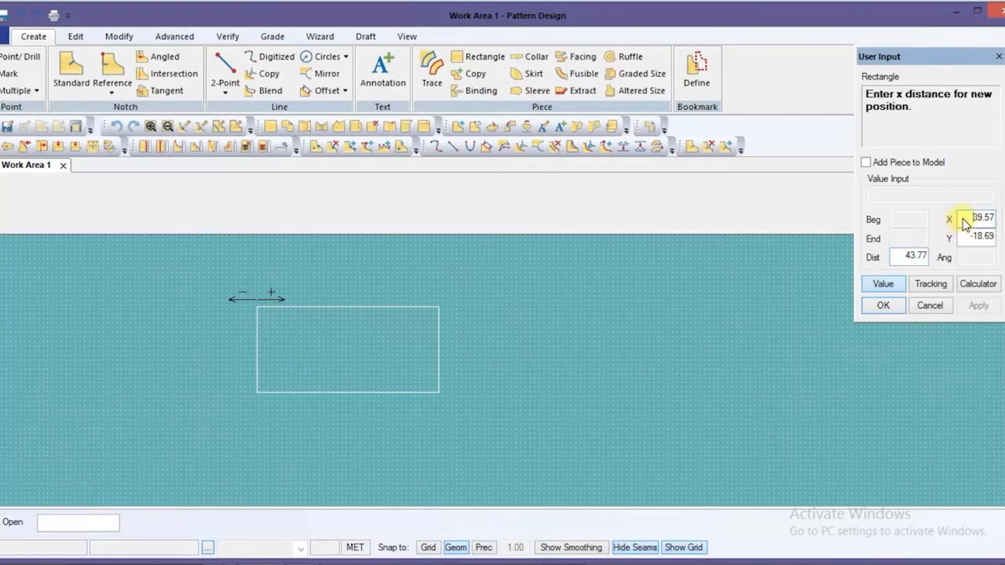
left_click_drag(962, 217, 1002, 205)
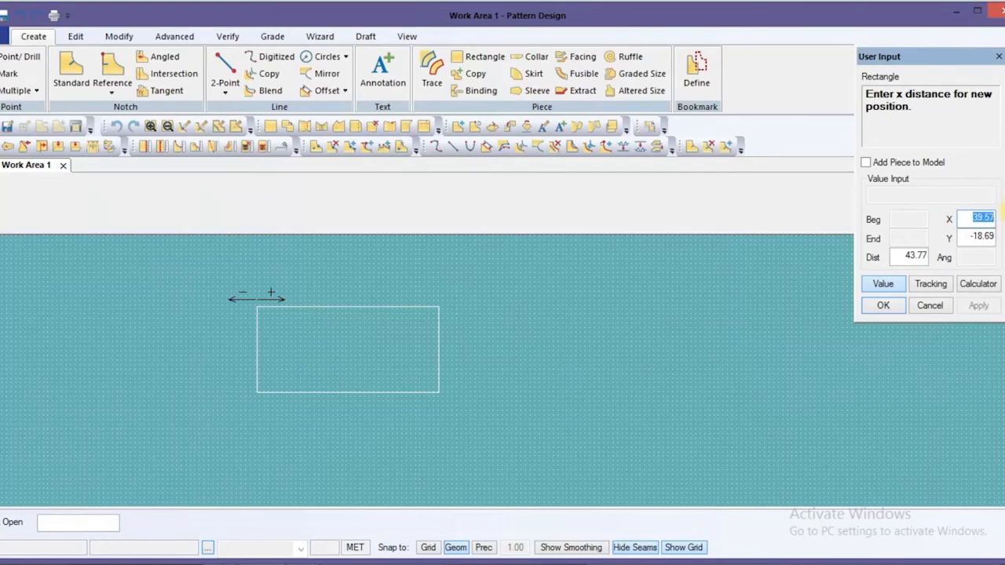
type("23")
key("Tab")
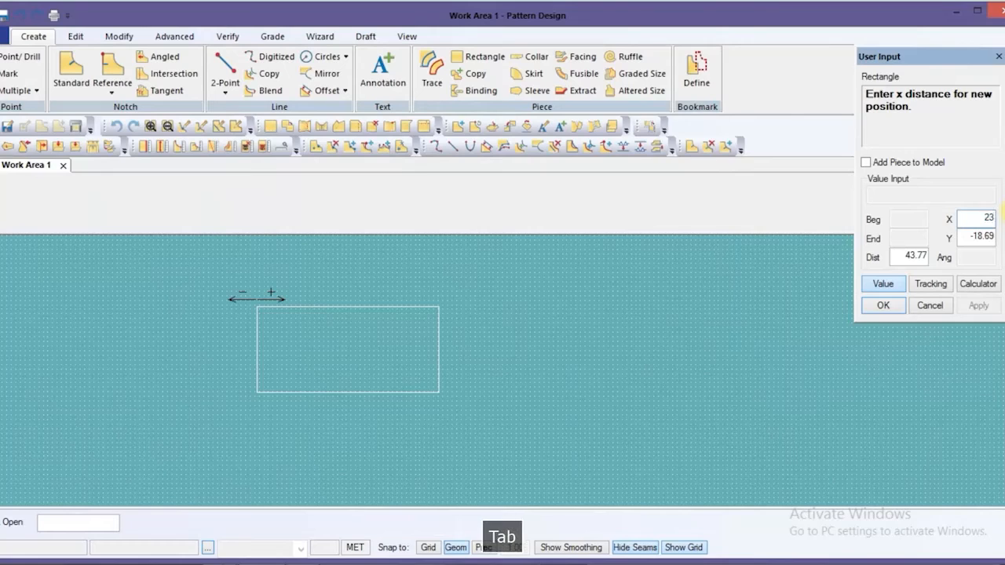
type("9")
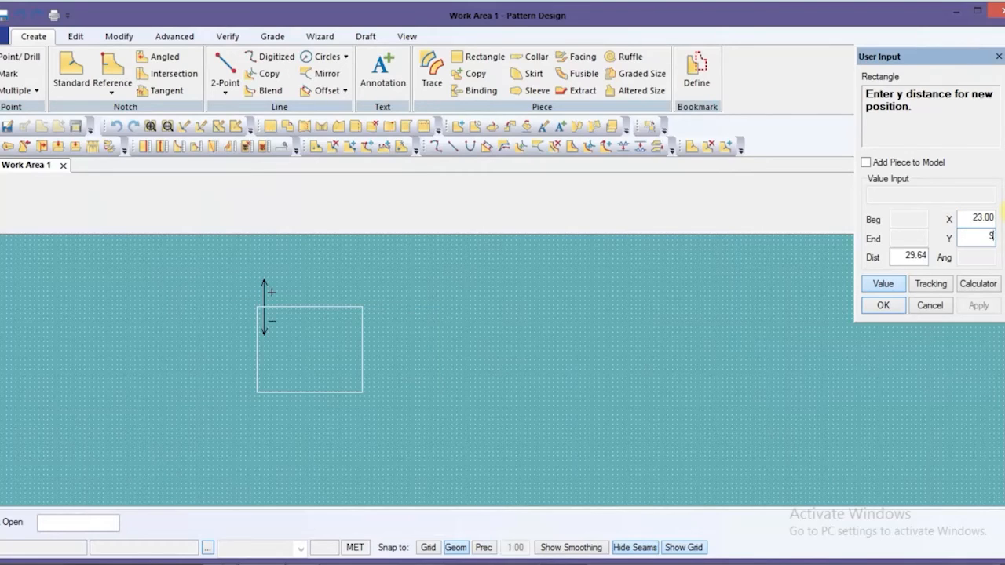
left_click(882, 306)
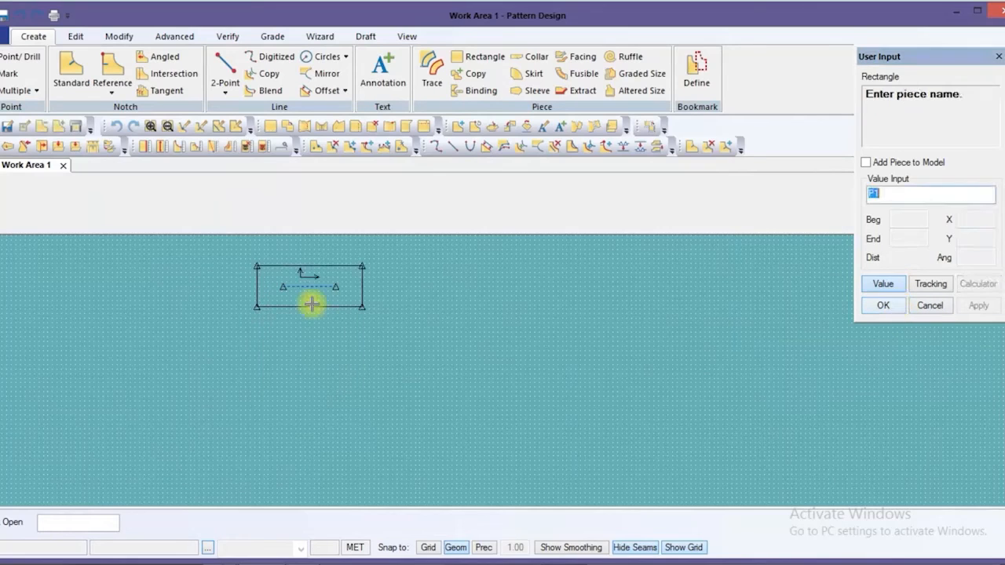
type("front")
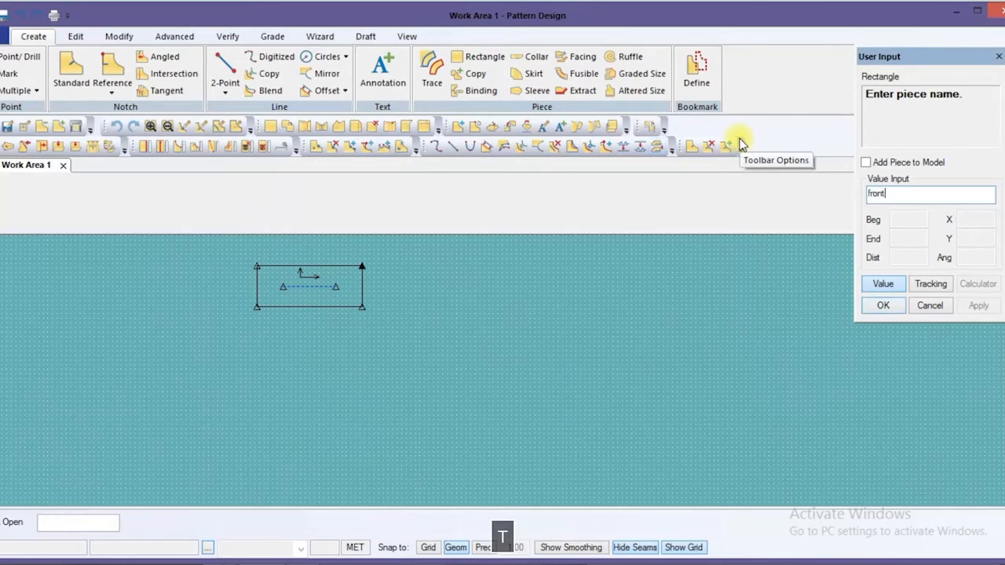
key("Return")
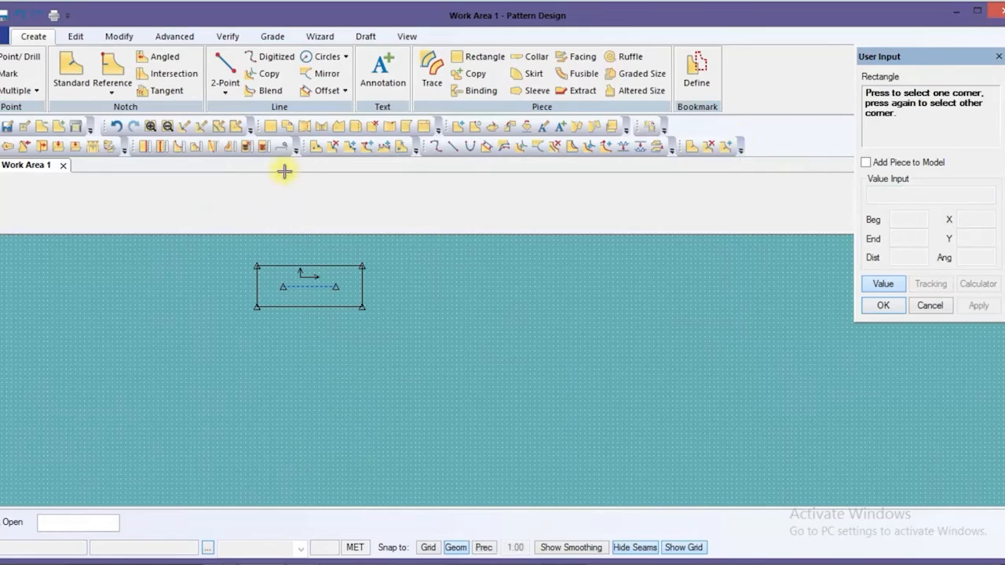
key("F7")
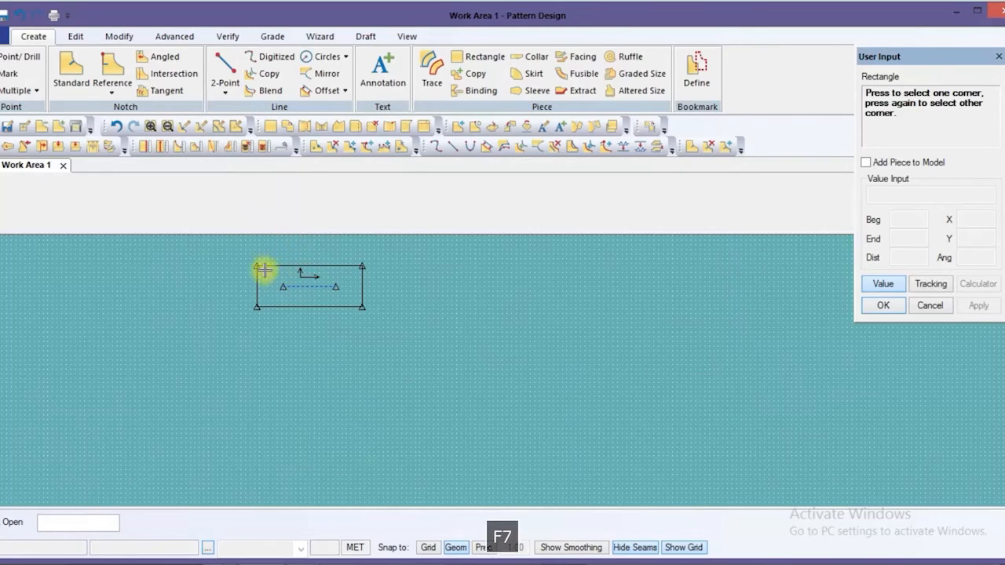
left_click(246, 256)
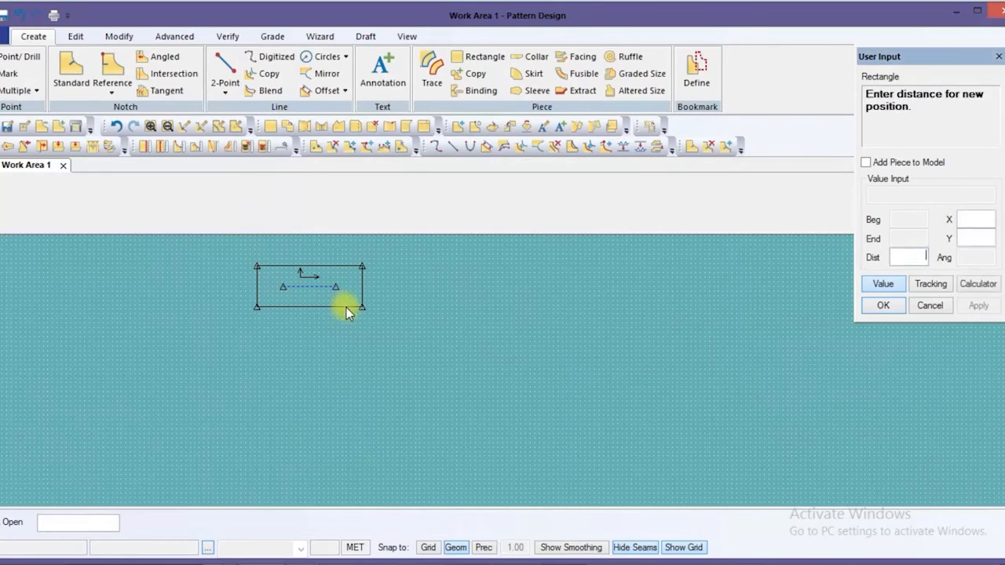
left_click(931, 307)
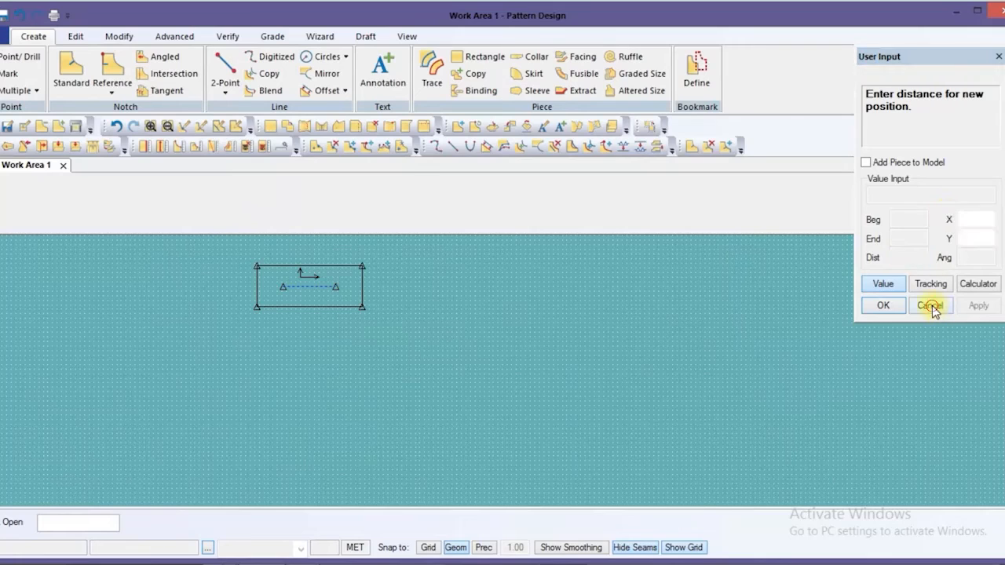
Draw a 2-Point Curve across the lower-right corner of the front piece, its ends about 3.8 apart in X and 3.2 in Y
key("F7")
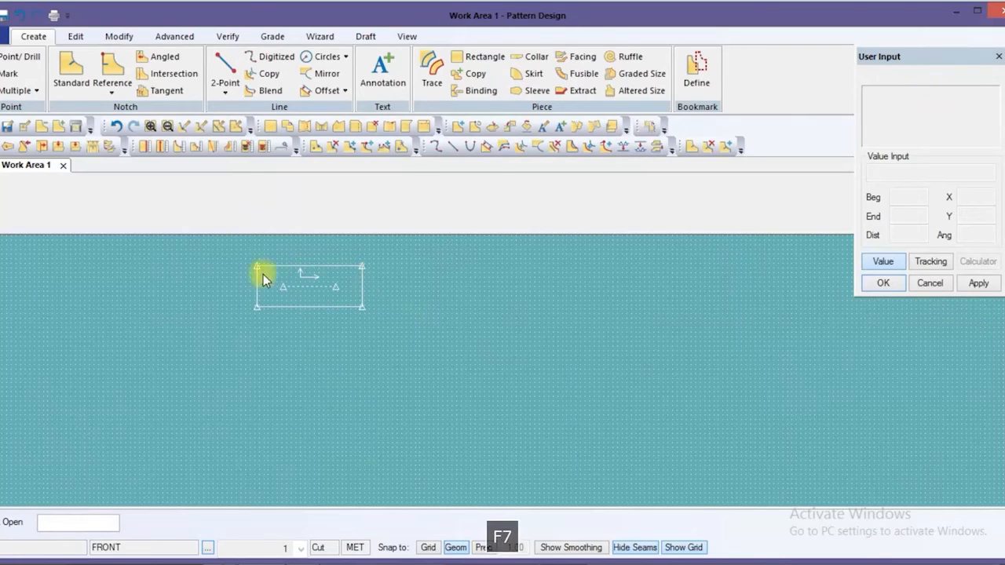
key("ctrl+z")
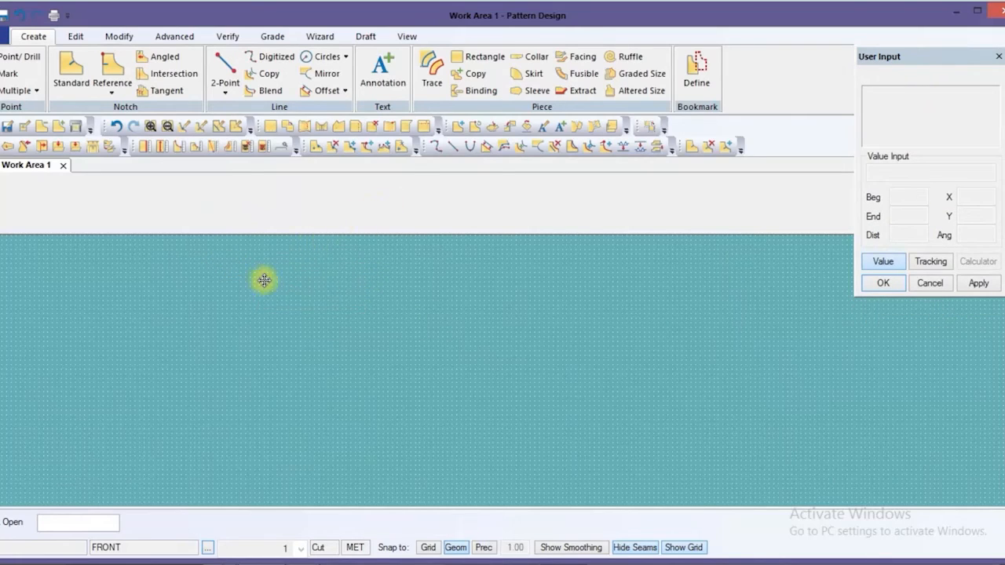
scroll(348, 398, "down", 3)
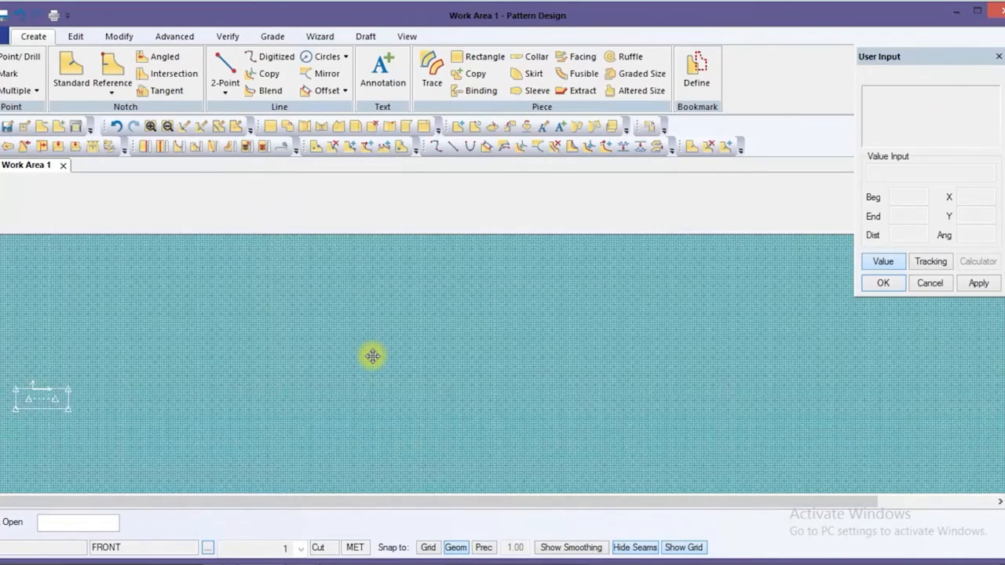
key("F4")
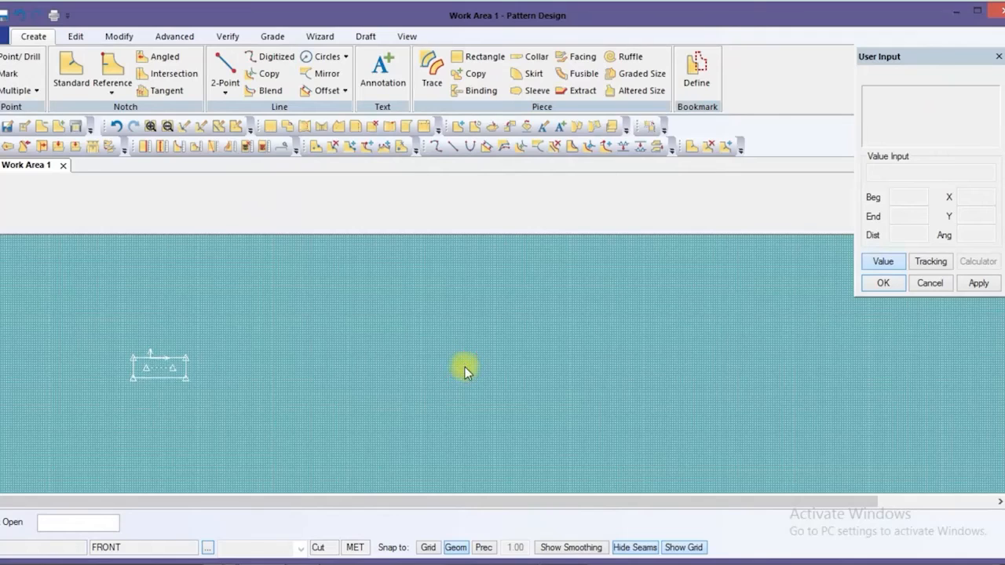
key("F4")
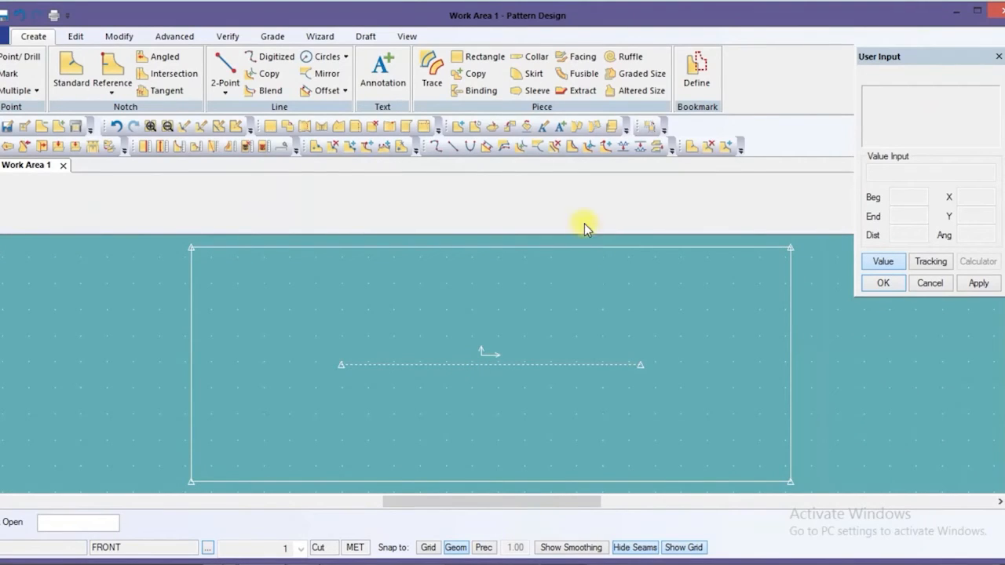
left_click(469, 146)
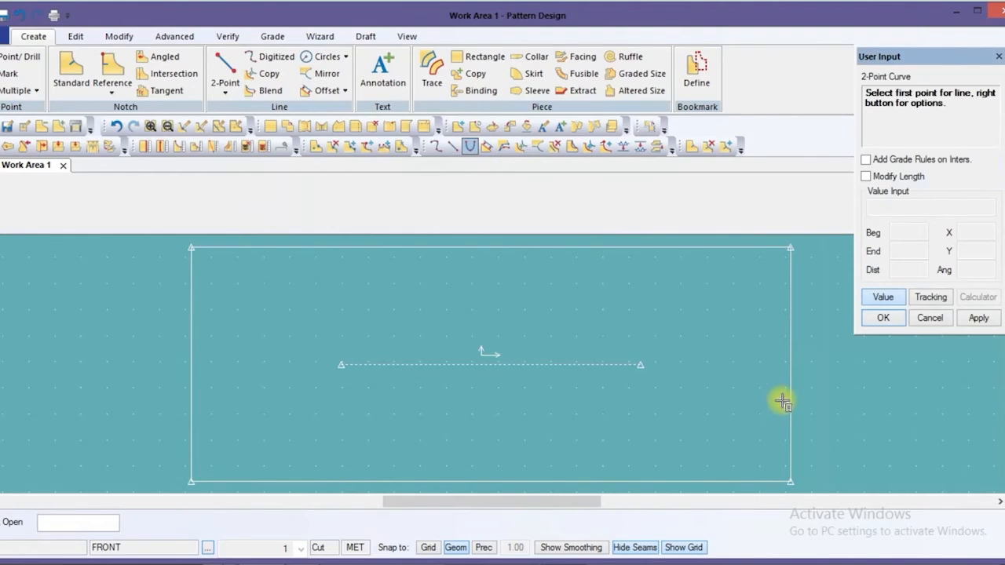
left_click(789, 399)
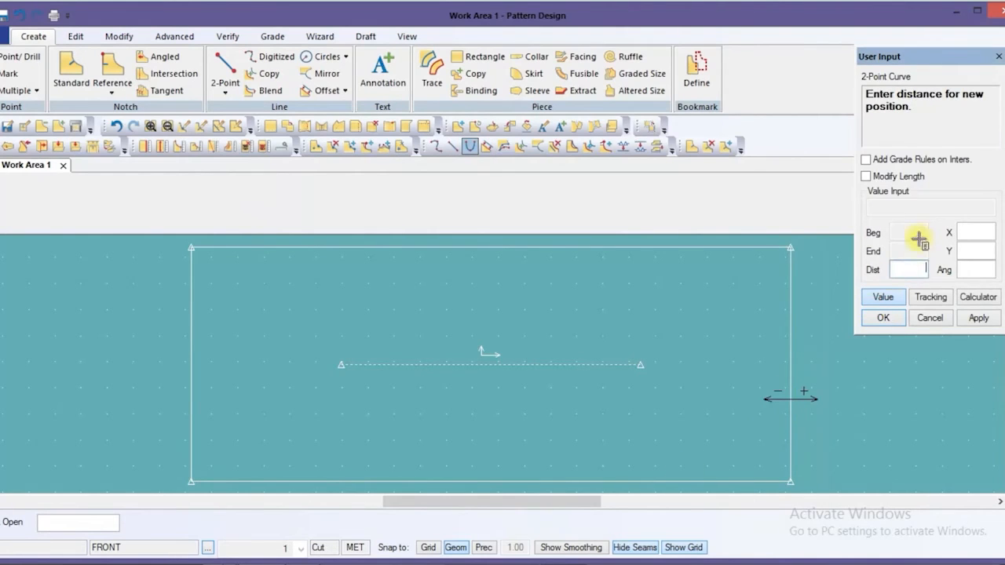
left_click(885, 297)
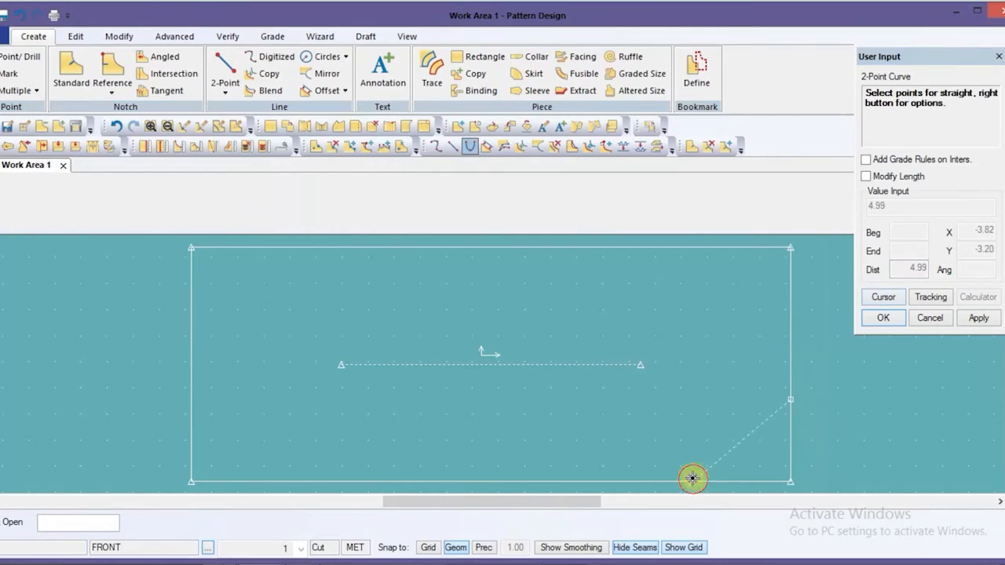
left_click(691, 479)
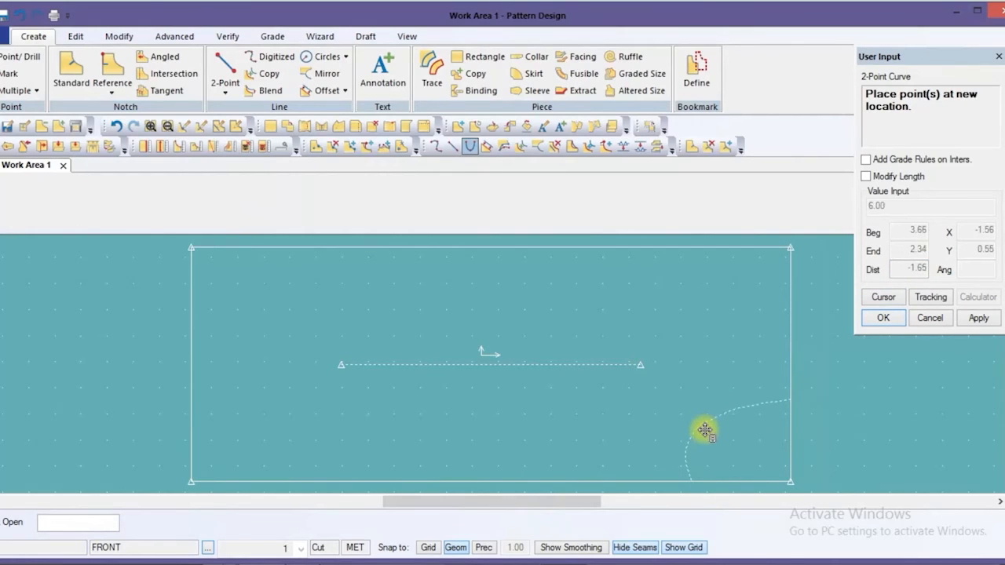
left_click(754, 353)
right_click(756, 351)
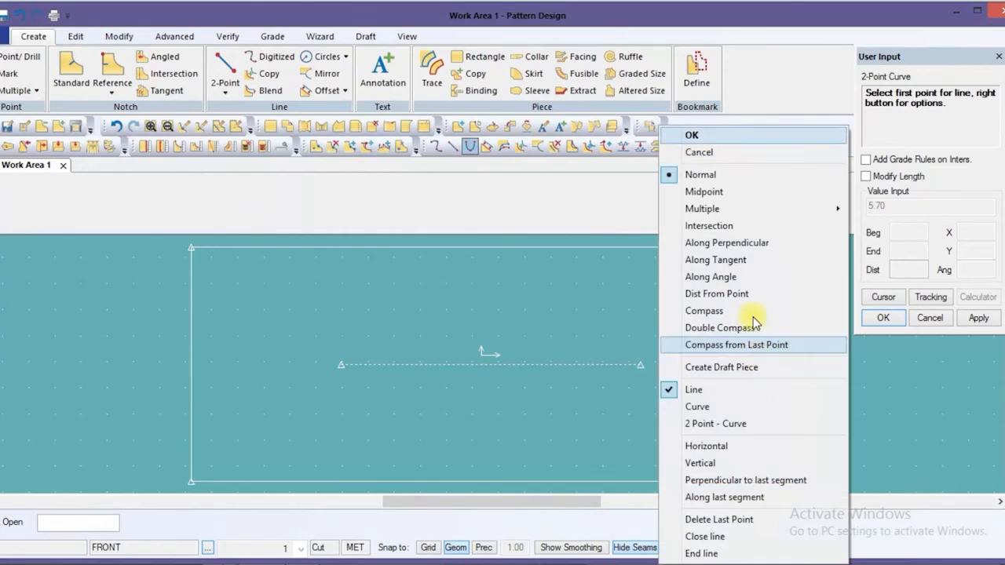
left_click(721, 135)
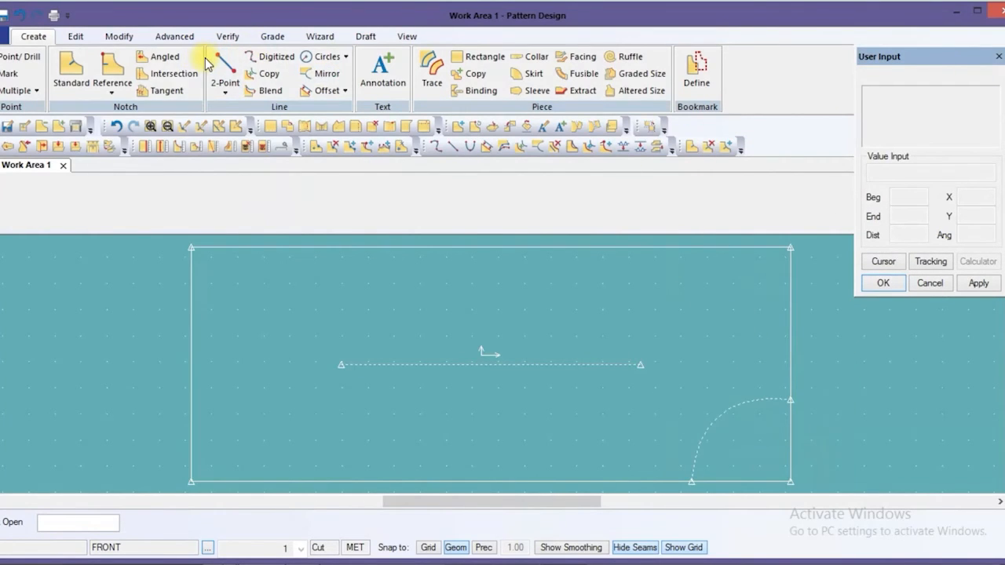
Replace the lower-right corner of the front piece's perimeter with the internal curve, using the perimeter's point information
left_click(175, 73)
left_click(83, 72)
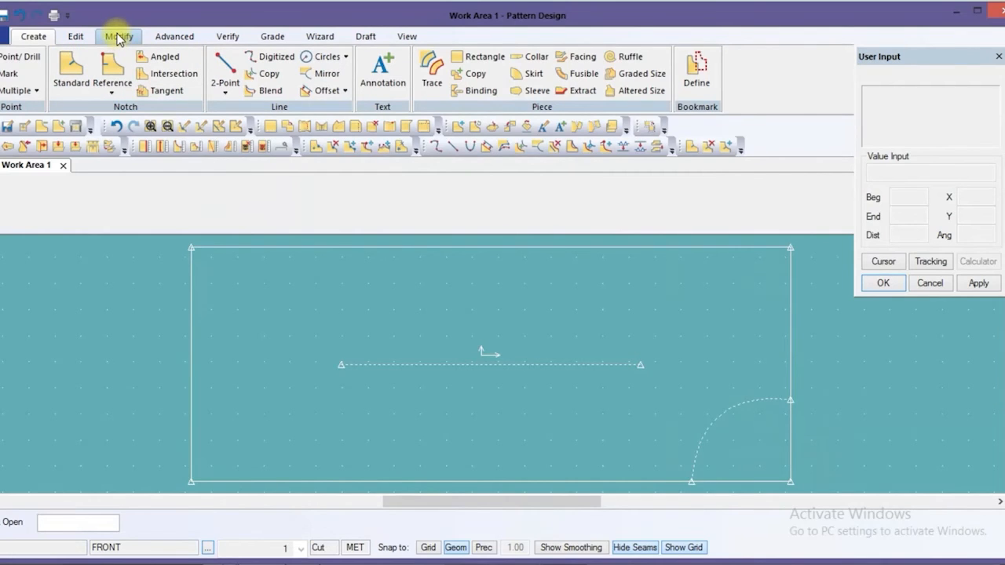
left_click(119, 37)
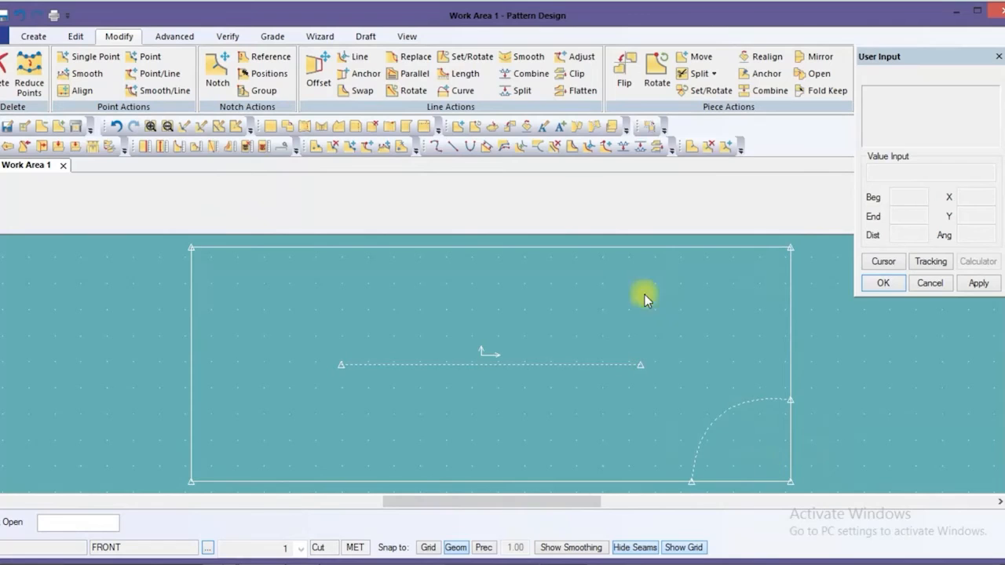
left_click(414, 59)
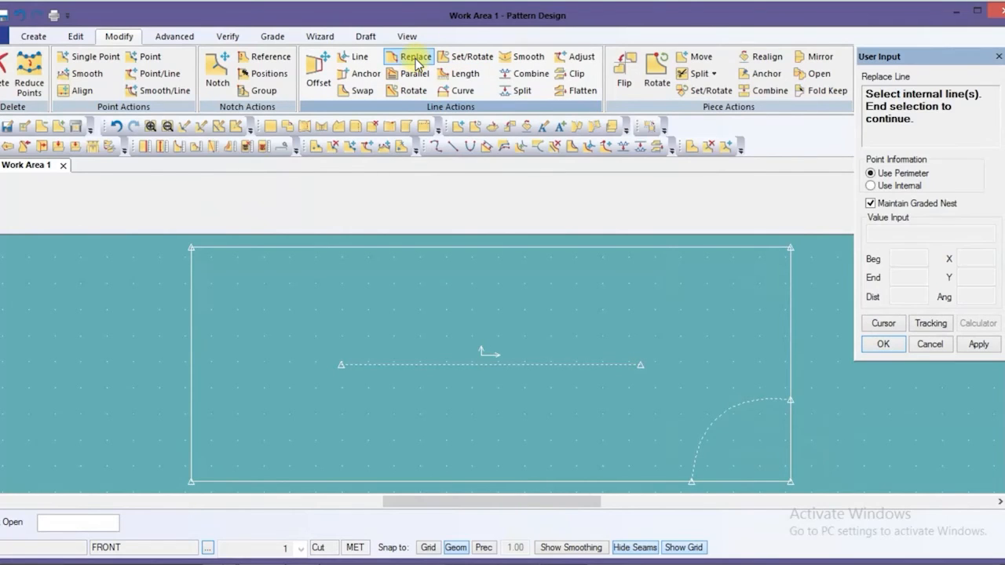
left_click(752, 399)
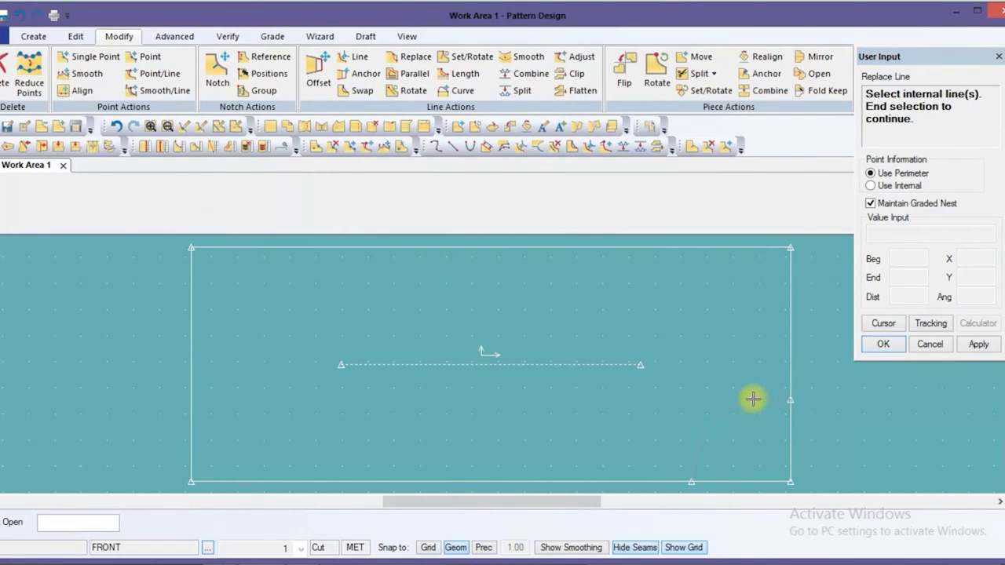
right_click(766, 331)
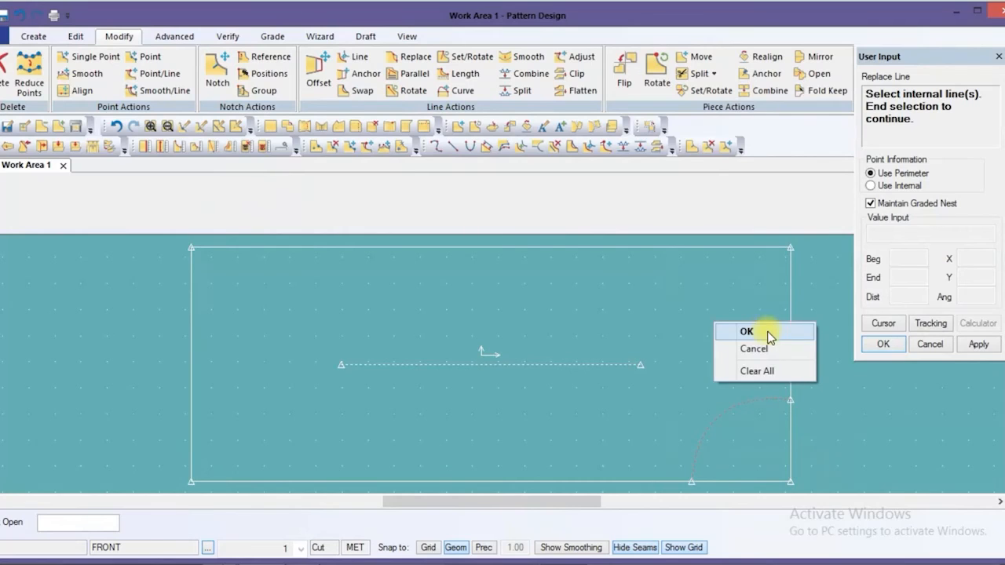
left_click(746, 331)
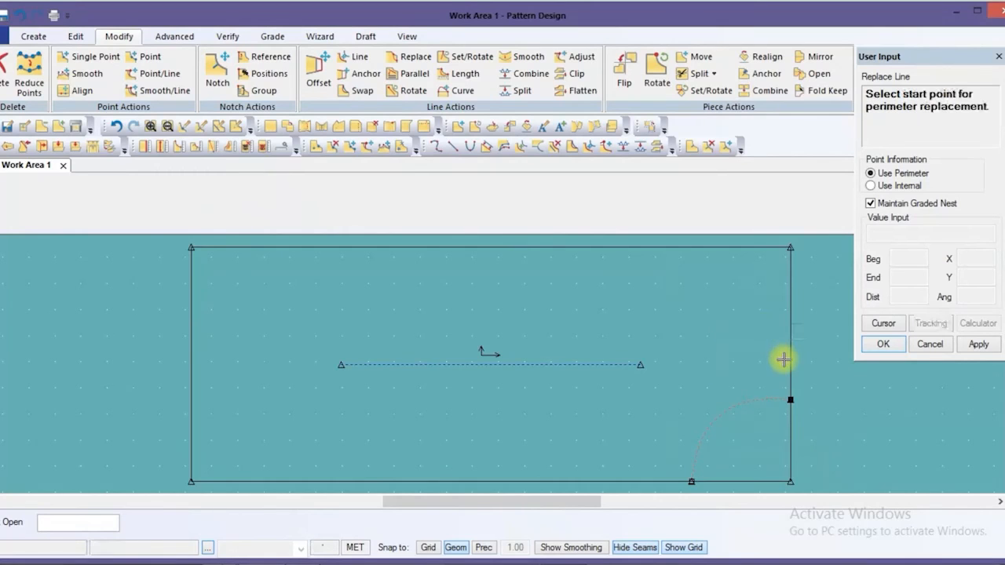
left_click(783, 413)
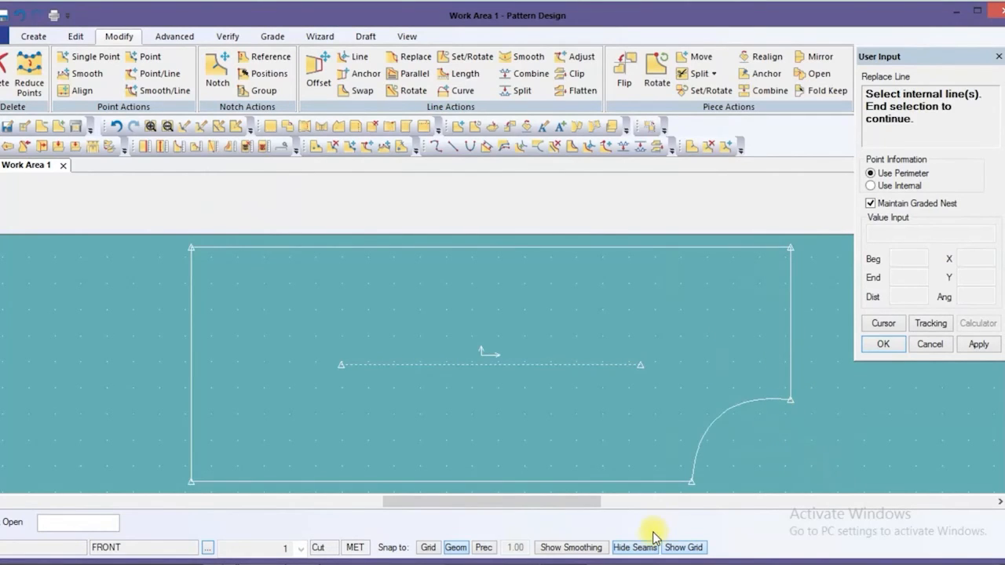
right_click(707, 367)
left_click(707, 368)
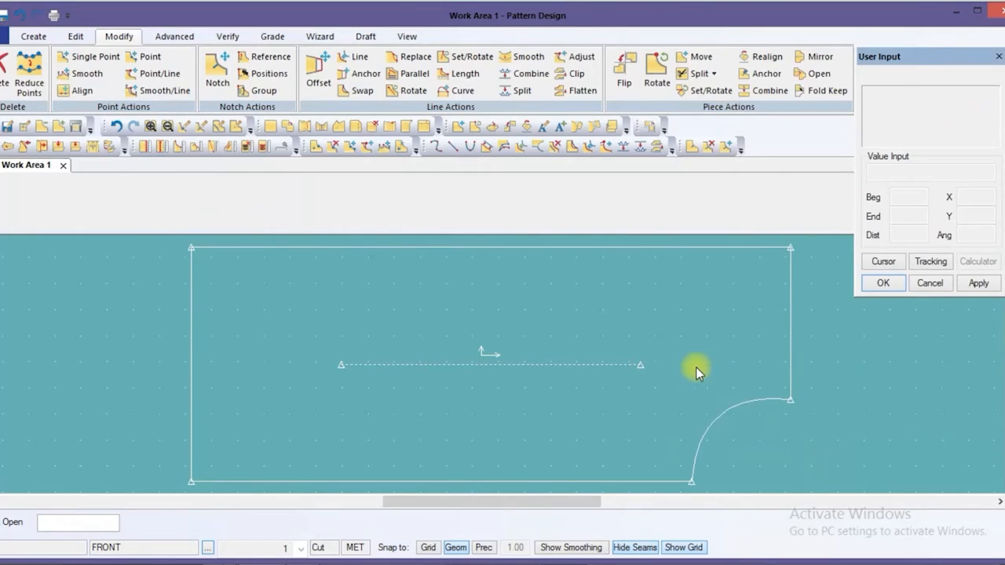
Try to save the front piece to the currently selected storage area, and dismiss the warning
key("ctrl+s")
left_click(26, 12)
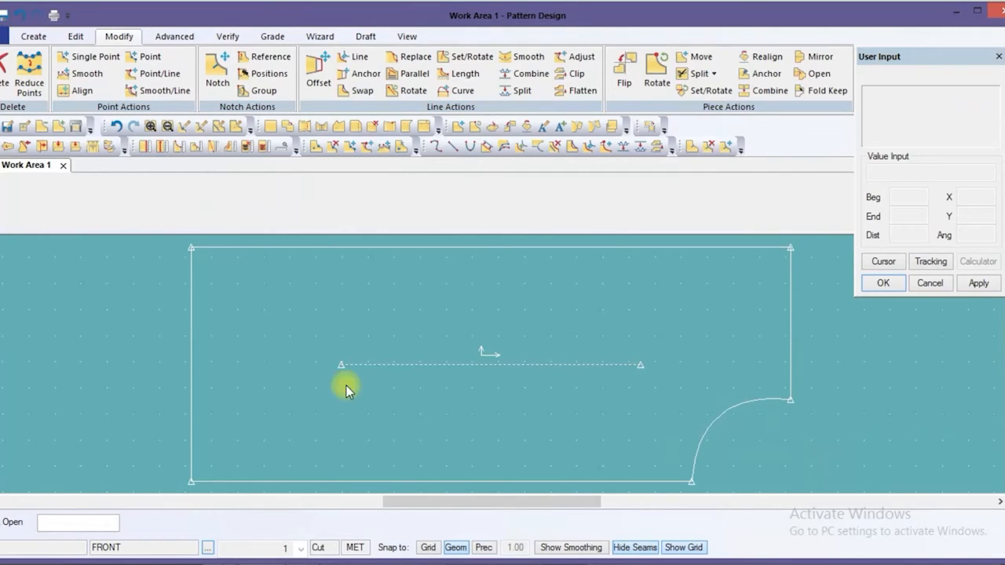
left_click(445, 354)
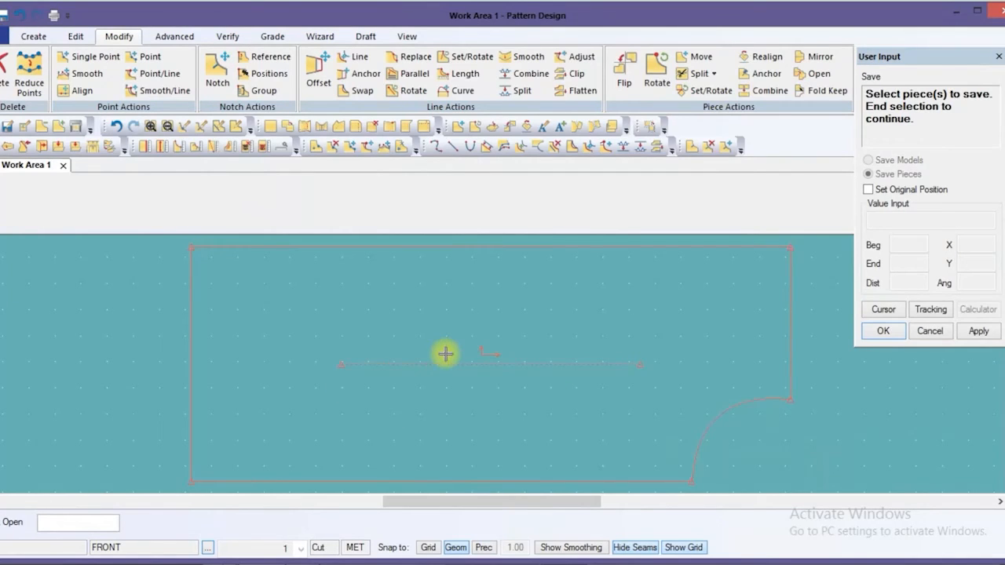
right_click(532, 349)
left_click(532, 348)
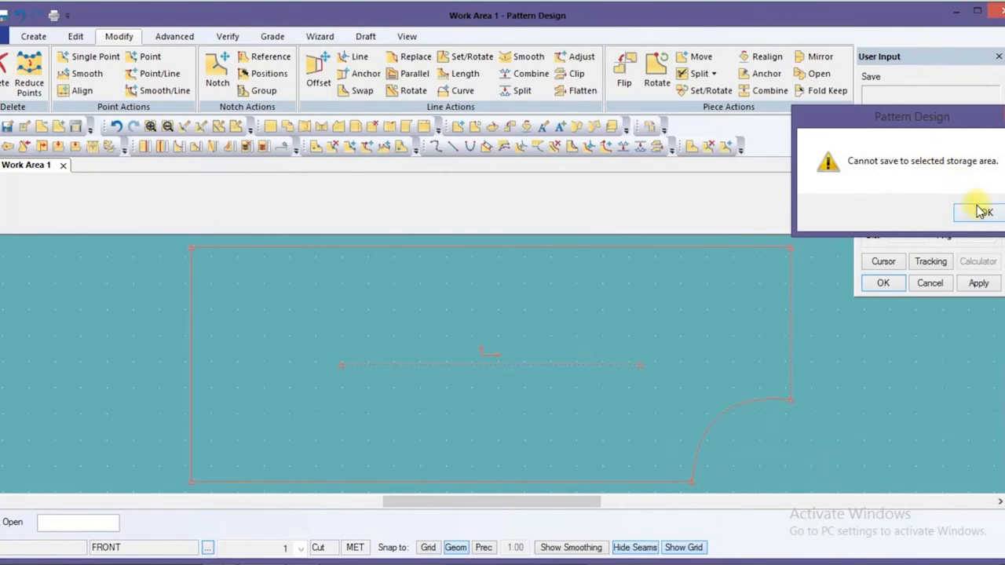
left_click(980, 212)
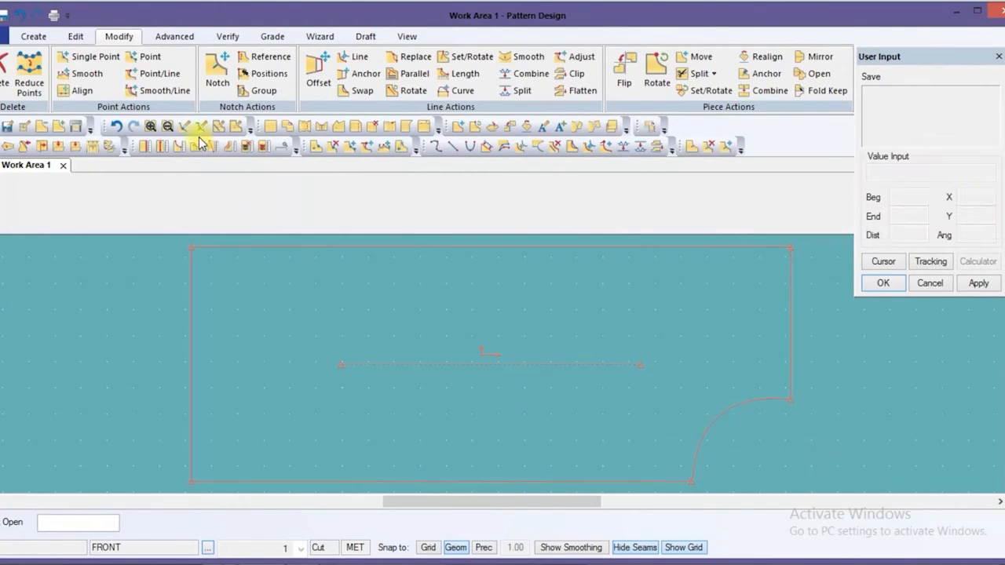
Select YouTube on drive C: as the storage area and save the front piece to it
left_click(2, 36)
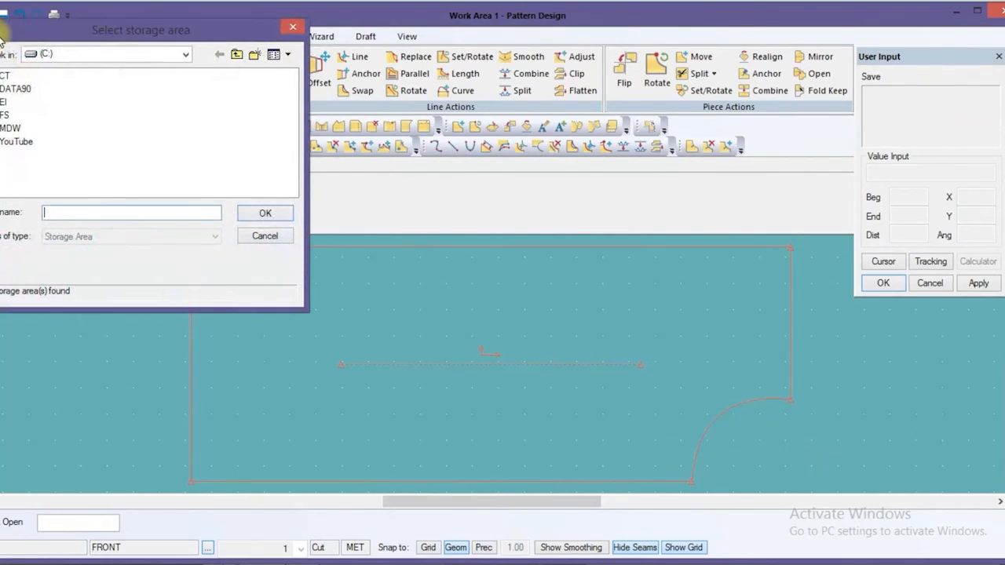
left_click(14, 142)
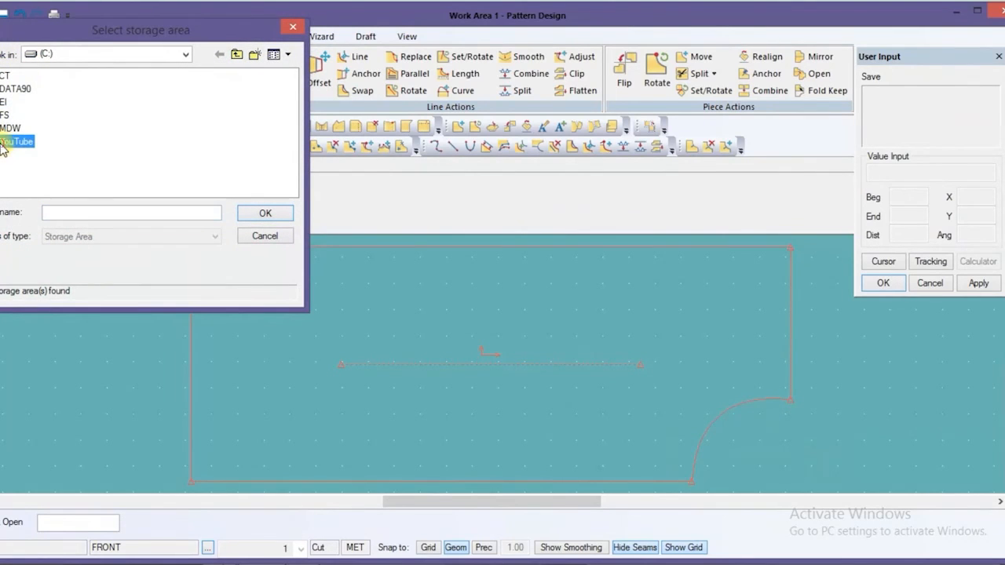
double_click(2, 144)
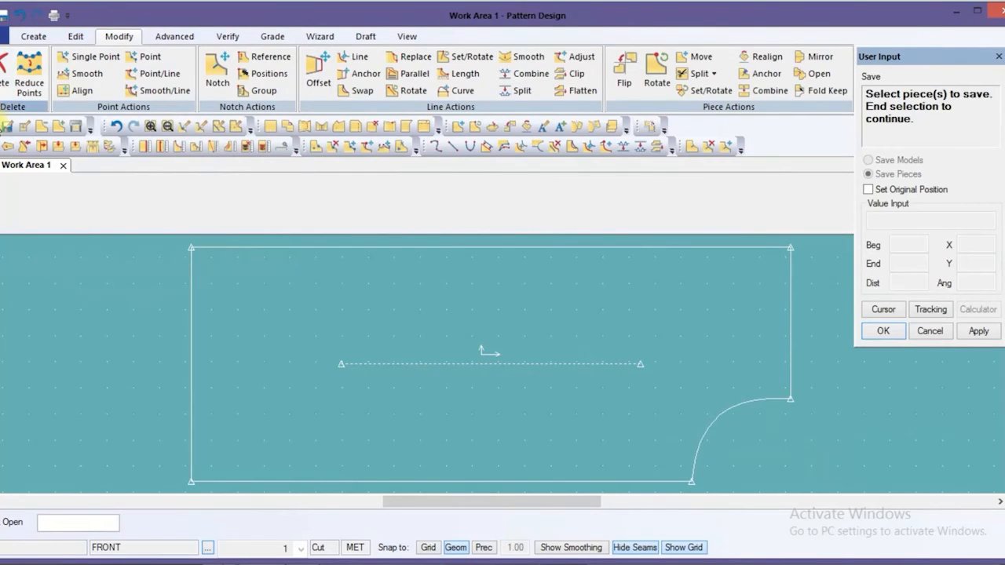
left_click(402, 411)
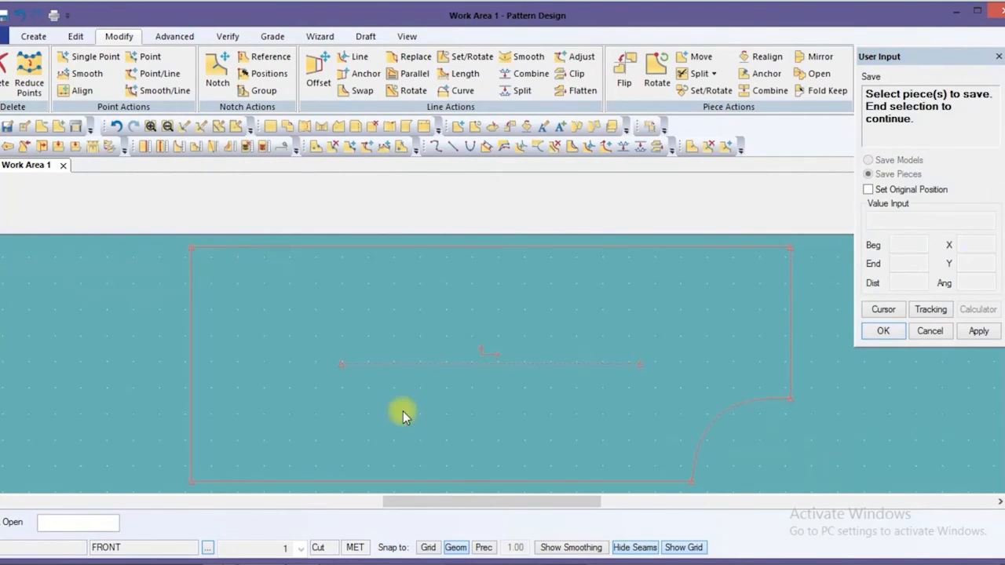
right_click(402, 411)
left_click(403, 412)
right_click(402, 411)
left_click(402, 410)
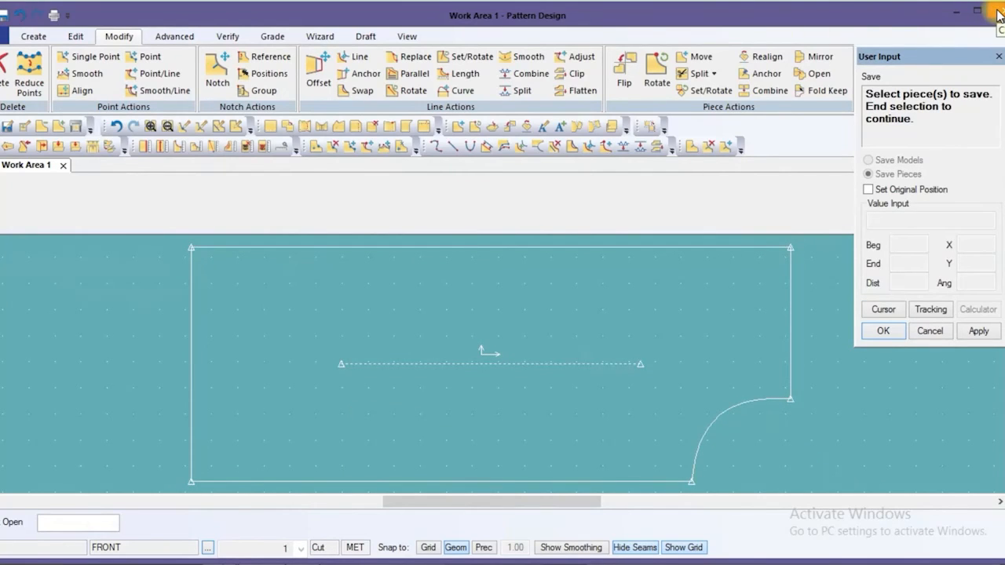
Close Pattern Design with the recovered files removed, and move the MODEL 1 window to uncover the AccuMark Explorer contents
left_click(998, 12)
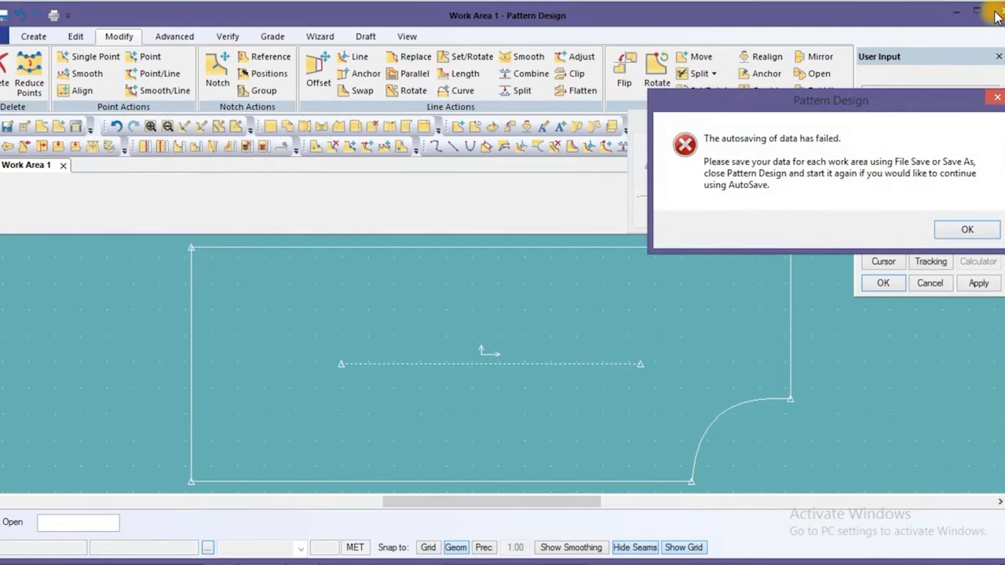
left_click(967, 232)
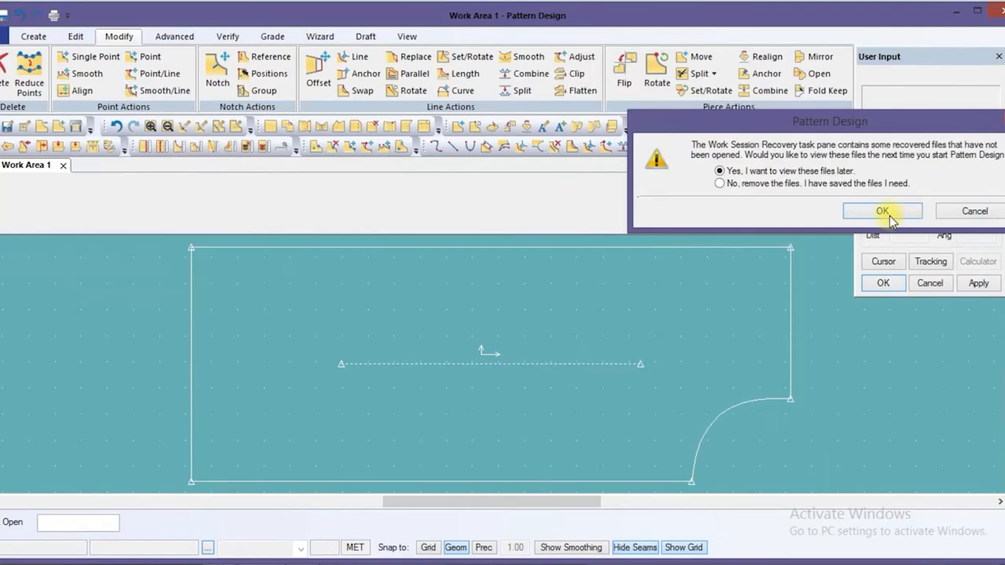
left_click(838, 183)
left_click(877, 211)
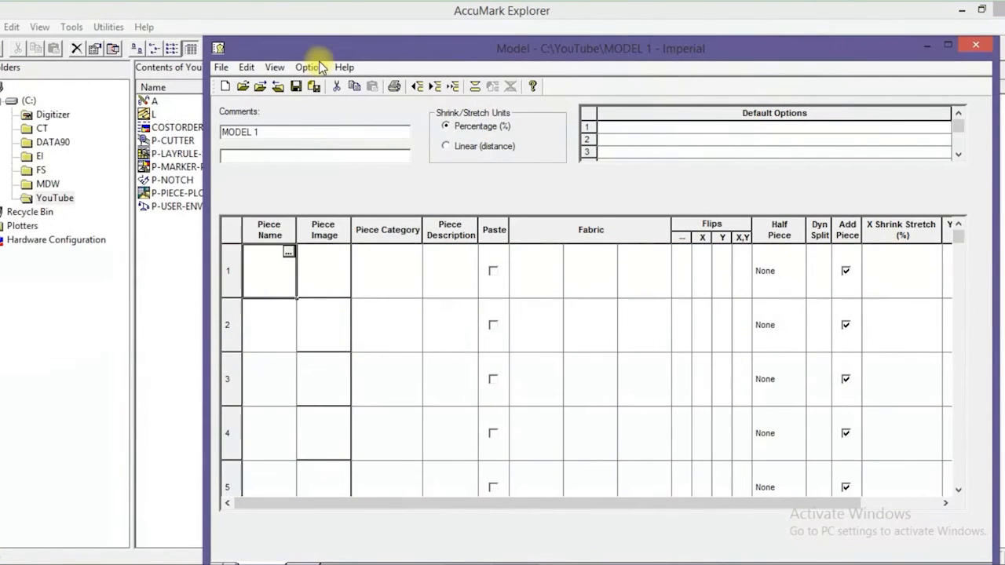
left_click_drag(320, 55, 421, 81)
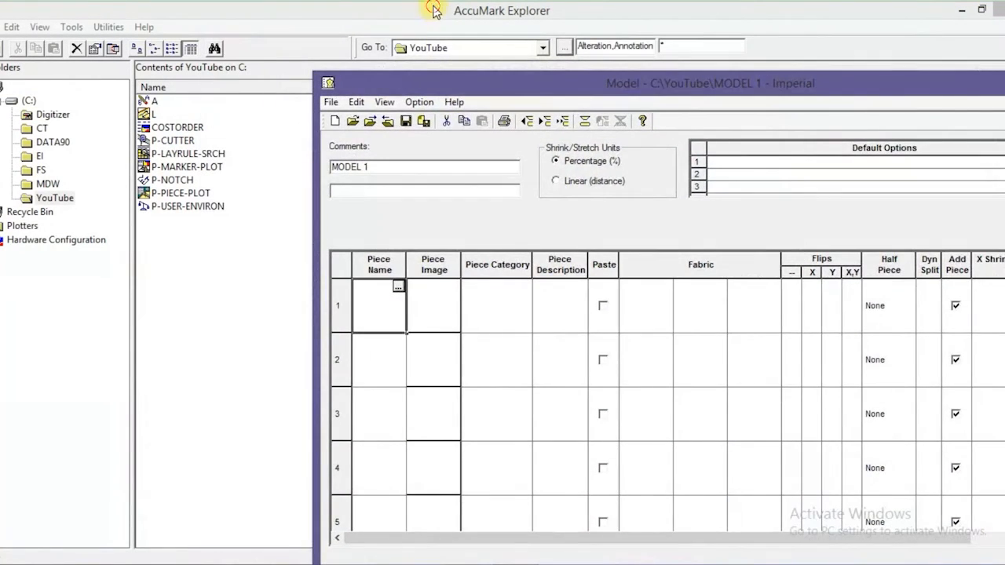
Refresh the YouTube storage area's contents in AccuMark Explorer, and return to the MODEL 1 window
left_click(437, 8)
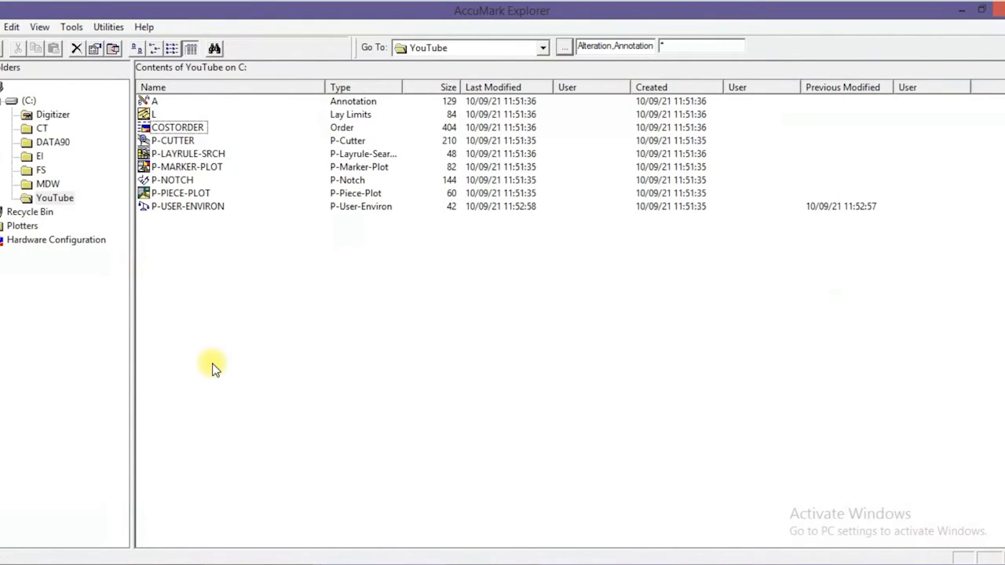
key("F5")
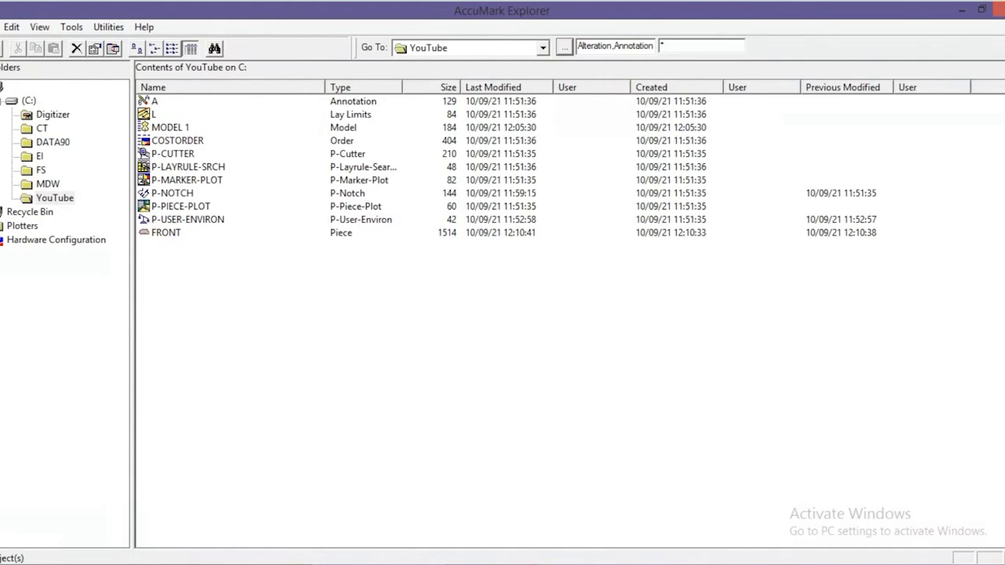
left_click(521, 563)
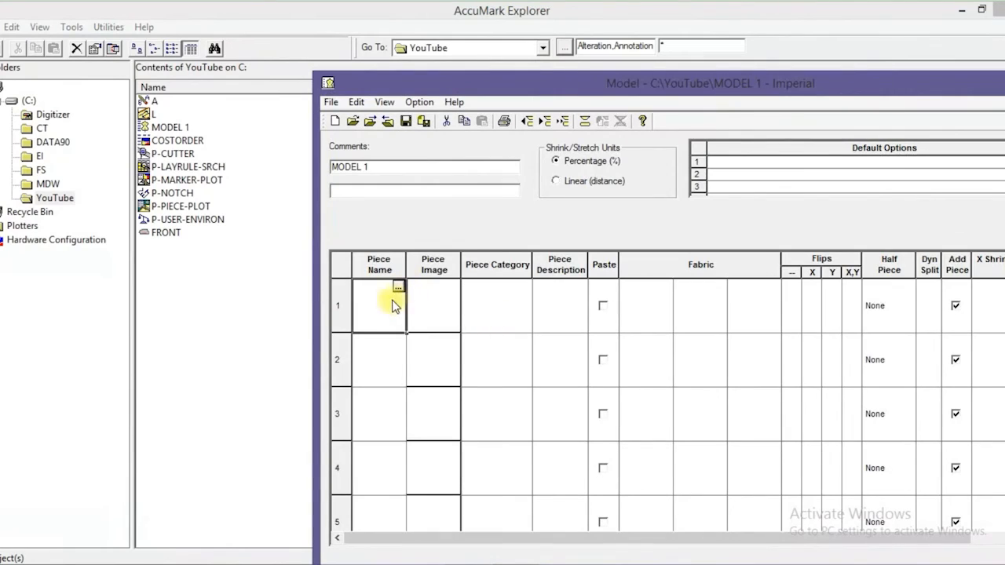
Add the FRONT piece from the YouTube storage area to row 1 of the model
left_click(380, 360)
left_click(396, 289)
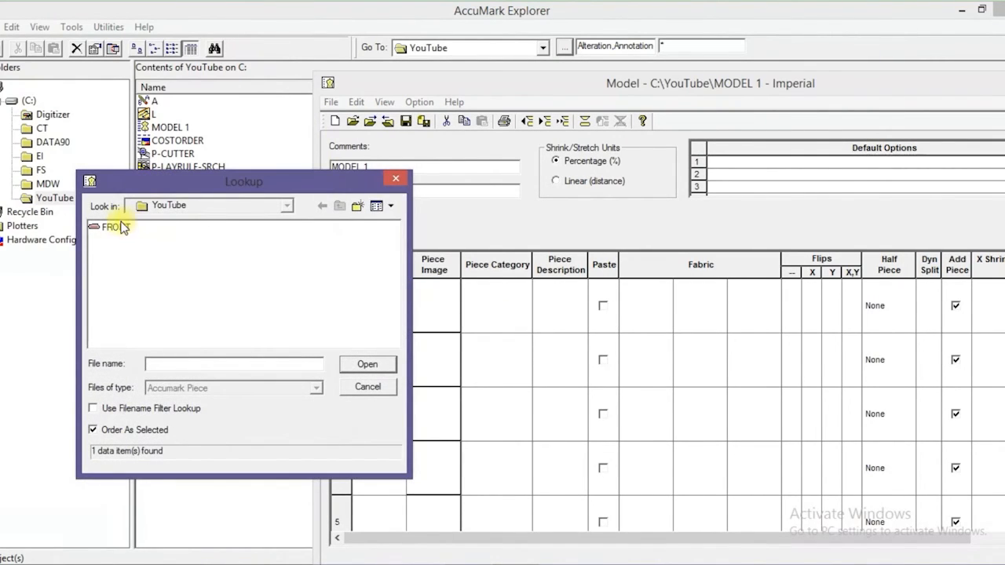
left_click(112, 227)
left_click(366, 364)
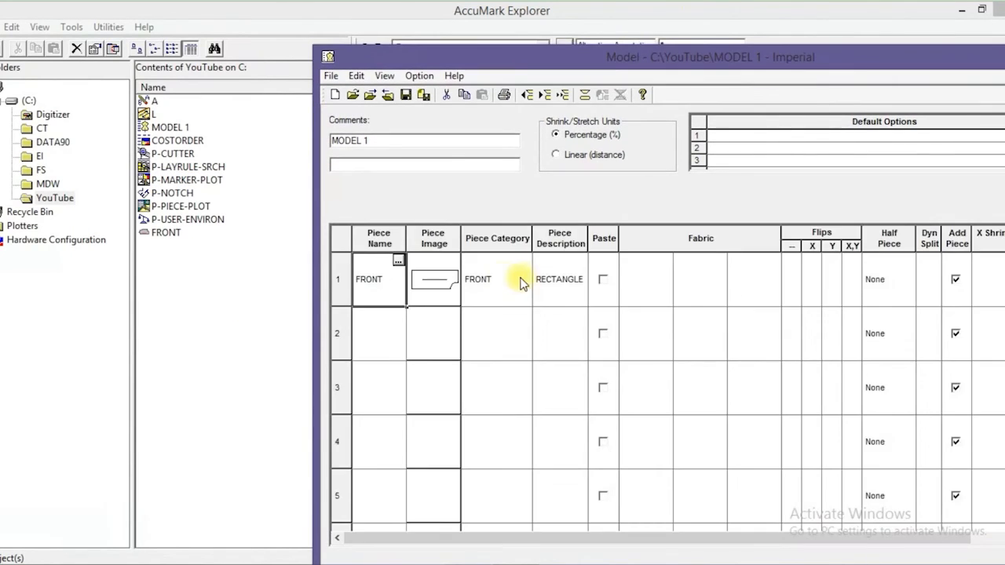
Keep the FRONT piece's category and set its piece description to "Cut 1"
left_click(480, 279)
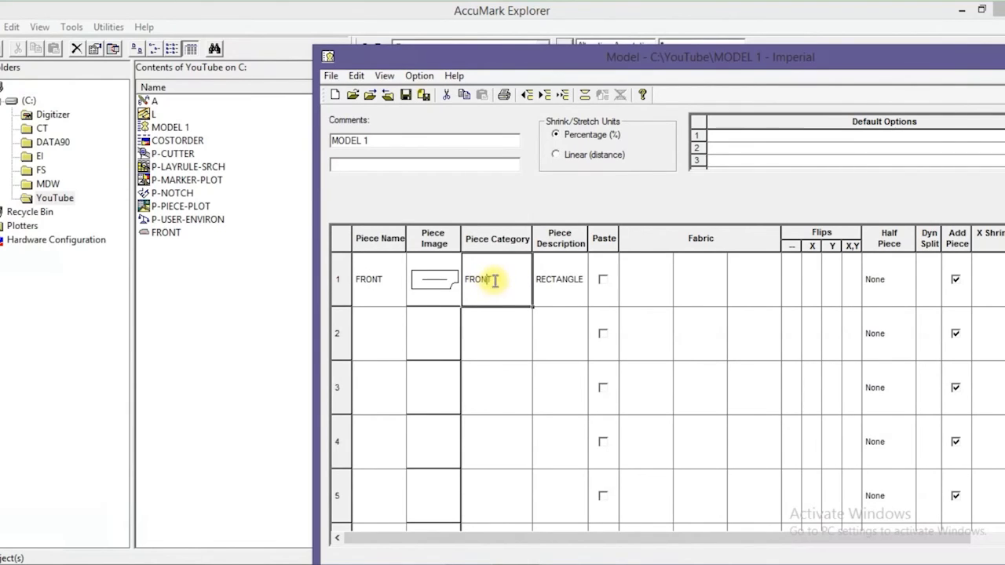
left_click_drag(495, 281, 456, 280)
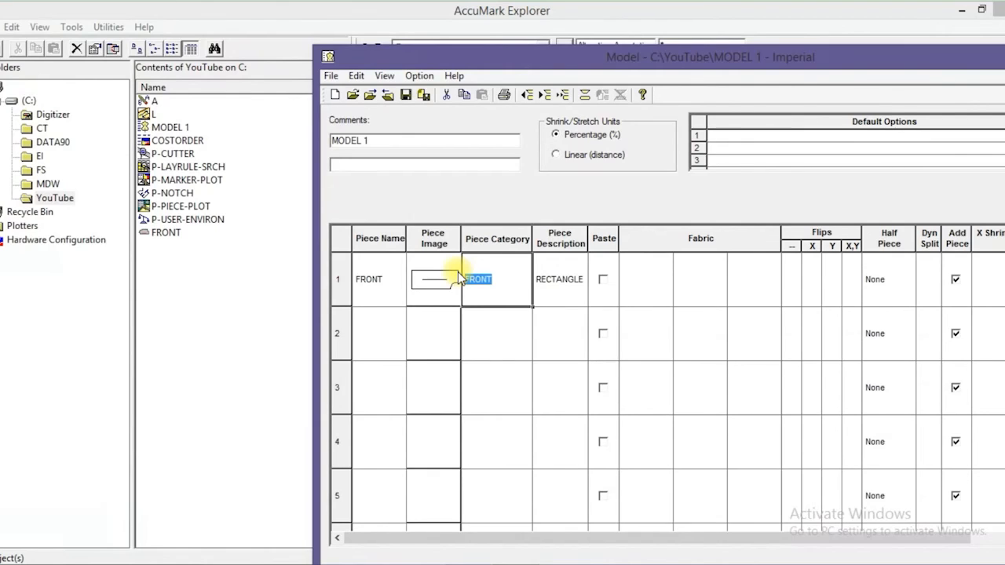
key("Down")
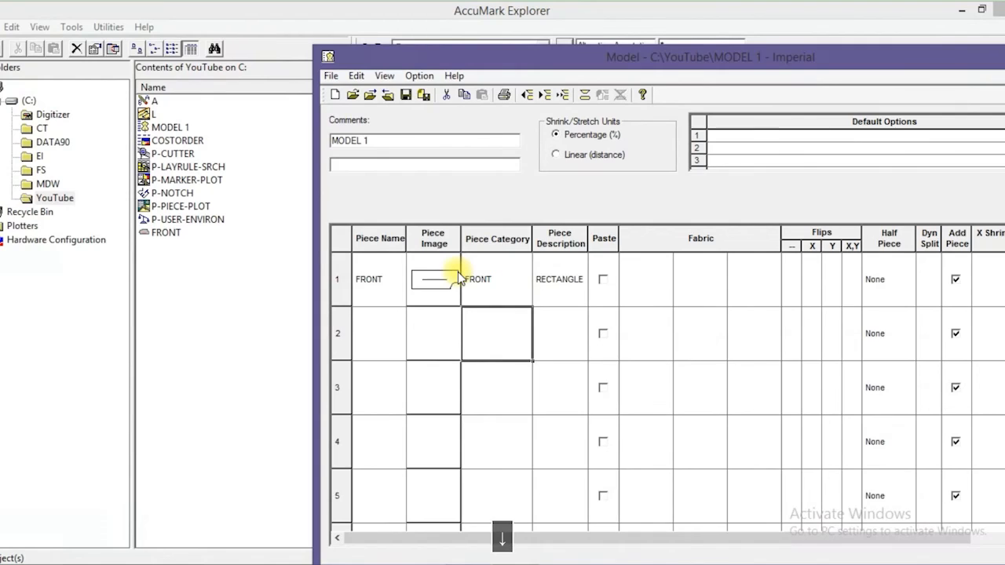
key("Up")
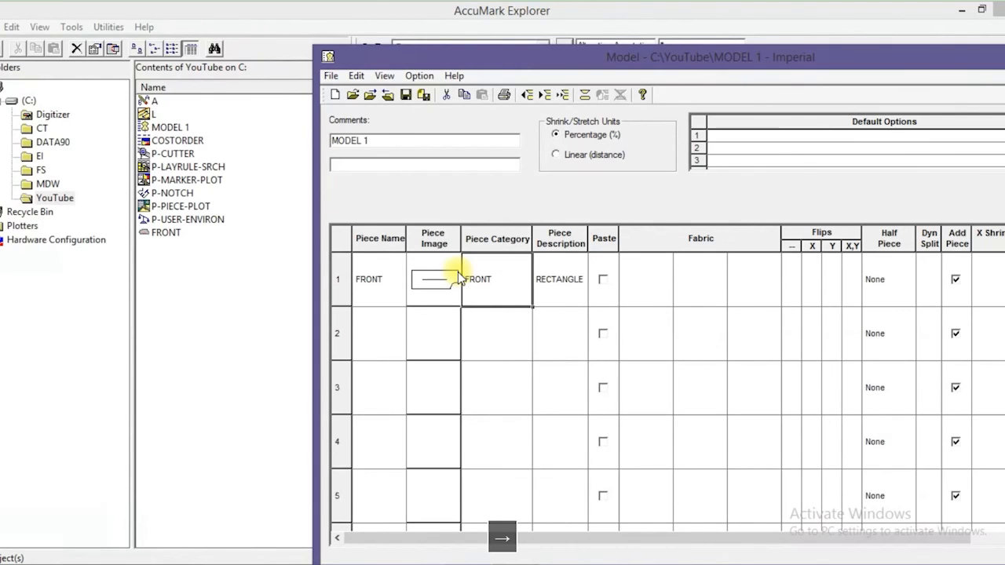
key("Right")
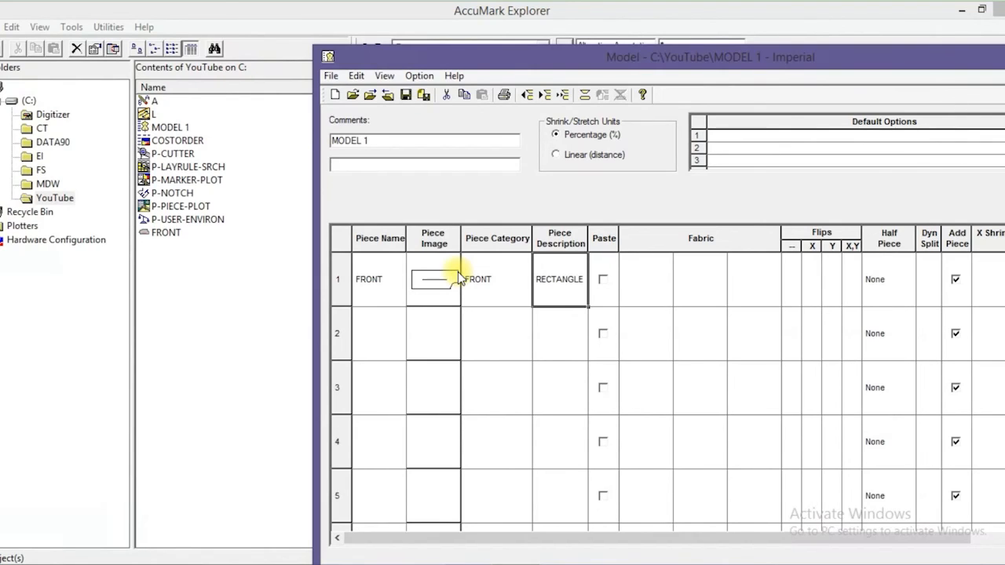
type("C")
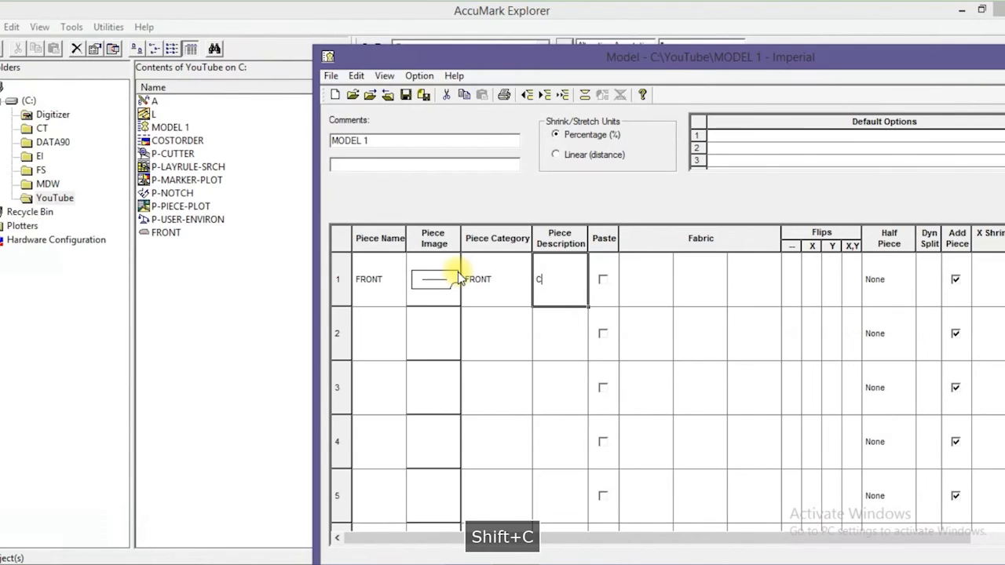
type("ut 1")
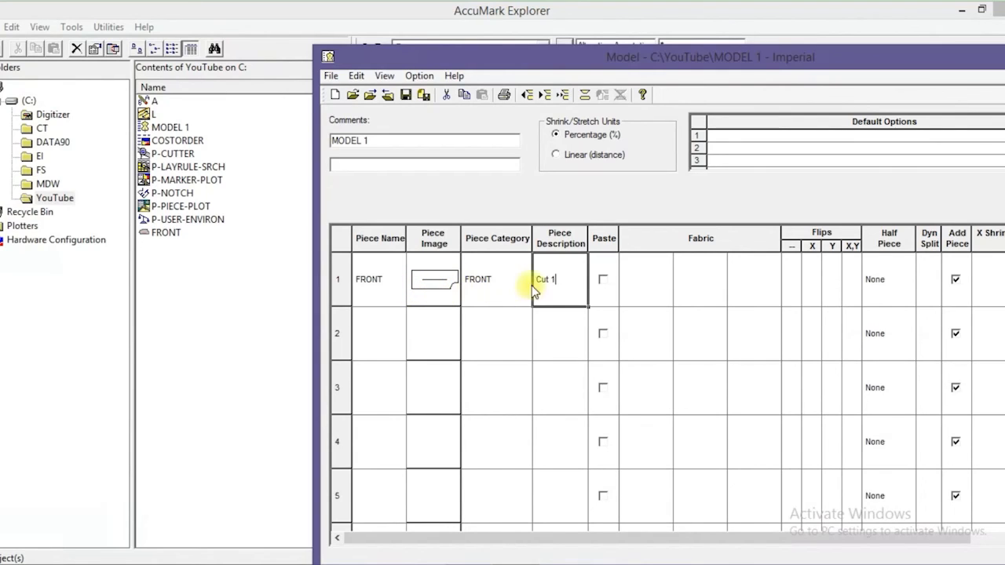
left_click(643, 284)
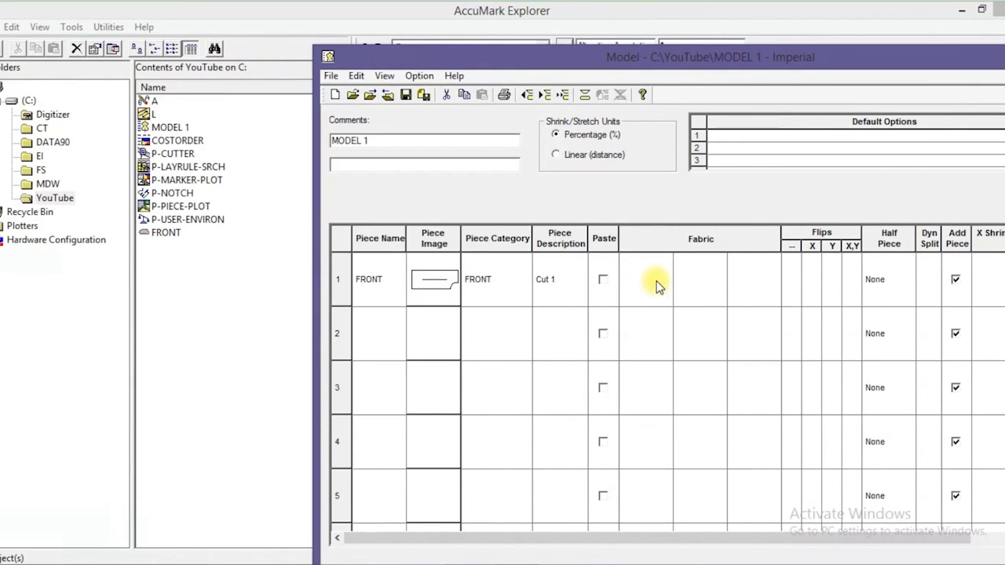
Set the first fabric code of the FRONT piece in row 1 to S
left_click(657, 280)
type("s")
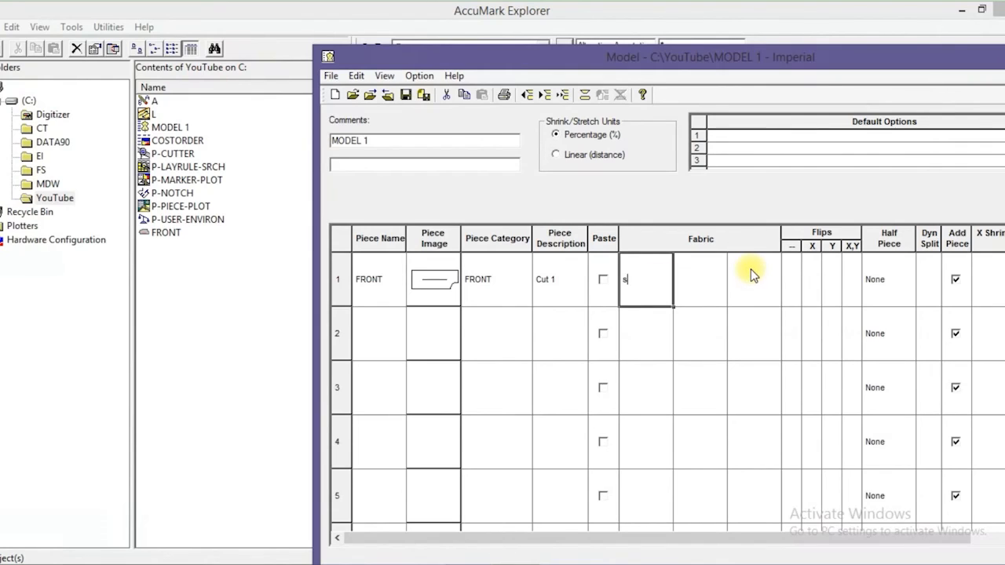
key("BackSpace")
type("S")
Try R as the fabric code in row 2 and L in row 3, and clear the L
left_click(649, 355)
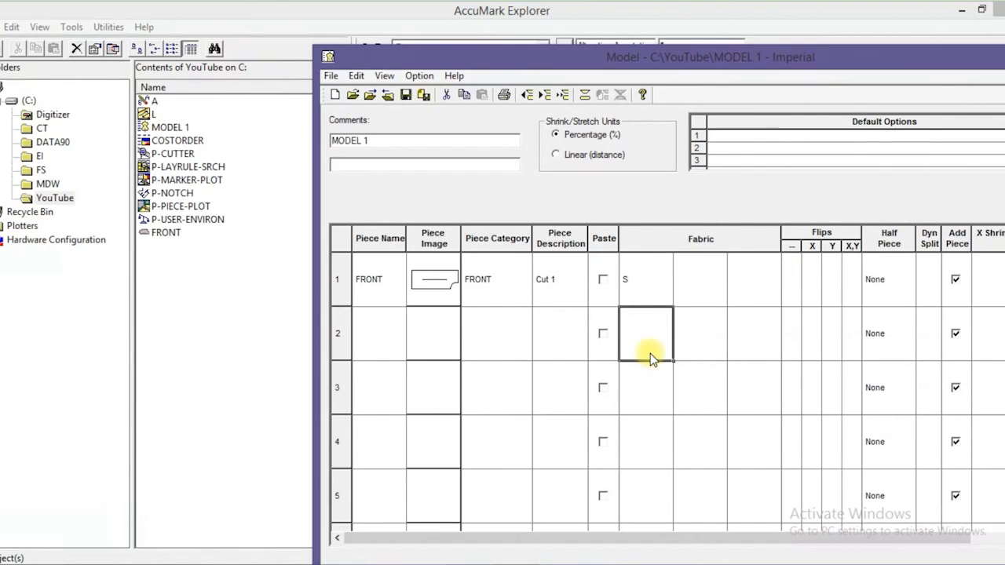
type("R")
key("BackSpace")
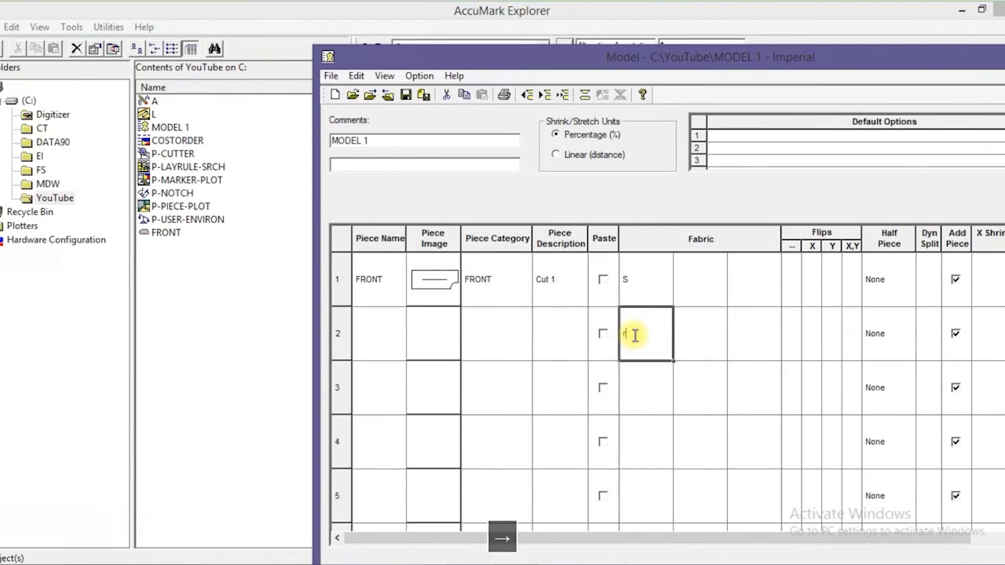
type("R")
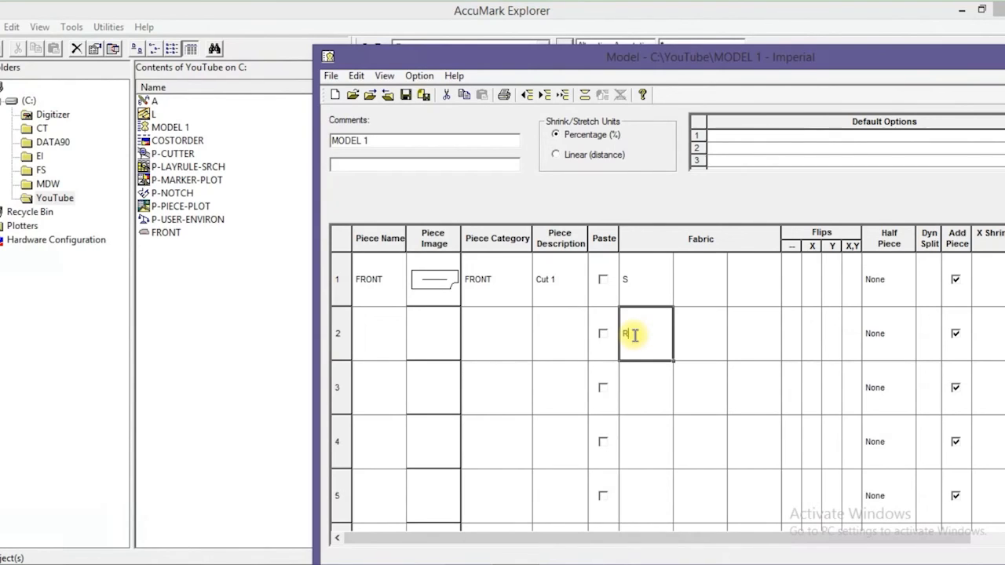
key("Up")
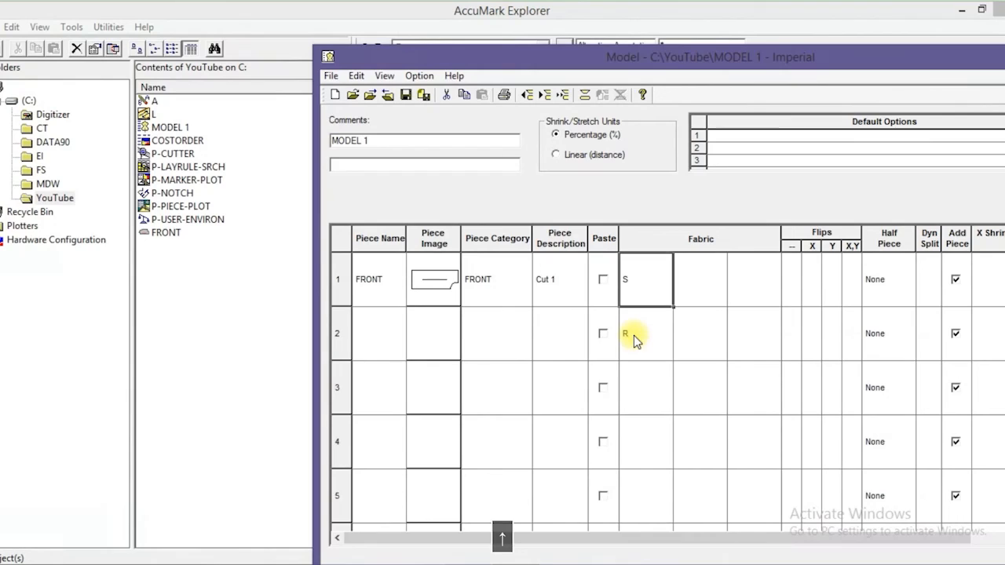
key("Down")
key("Down")
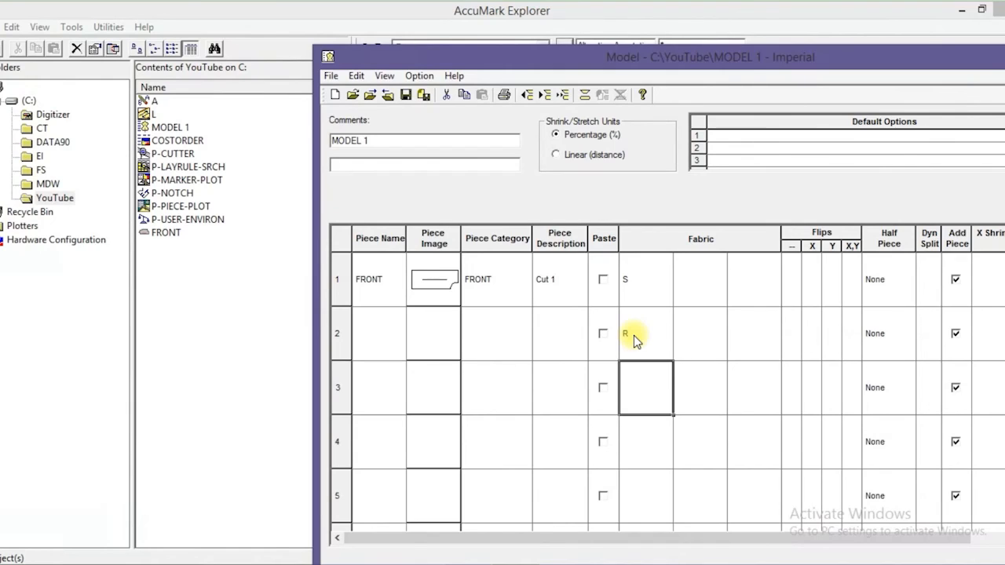
type("L")
key("BackSpace")
key("Up")
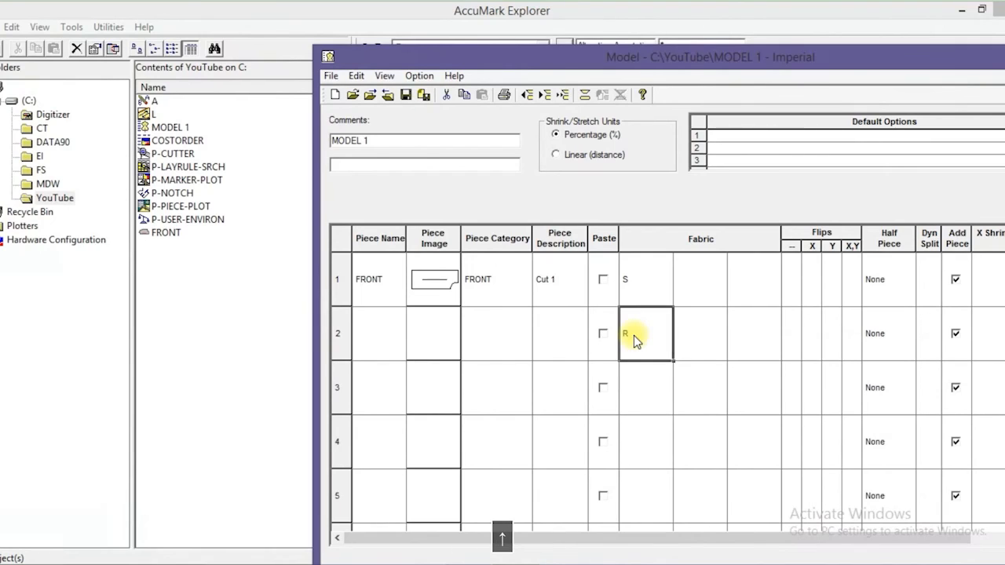
key("Up")
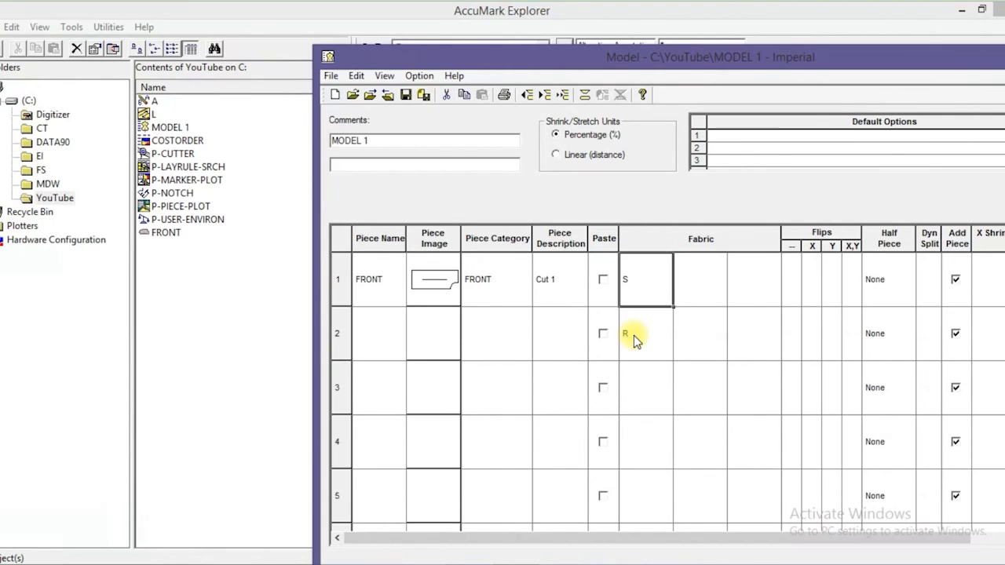
key("Down")
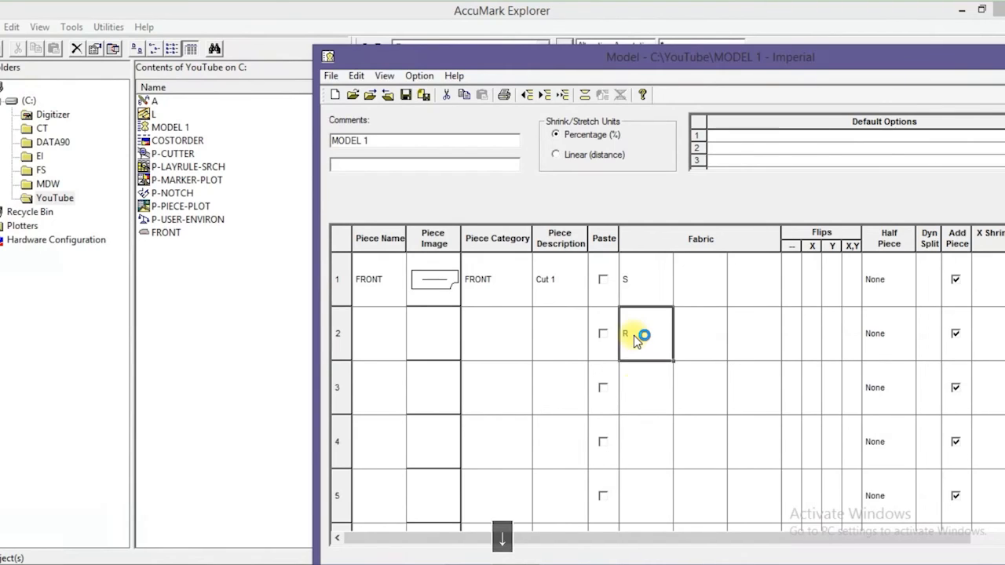
key("Up")
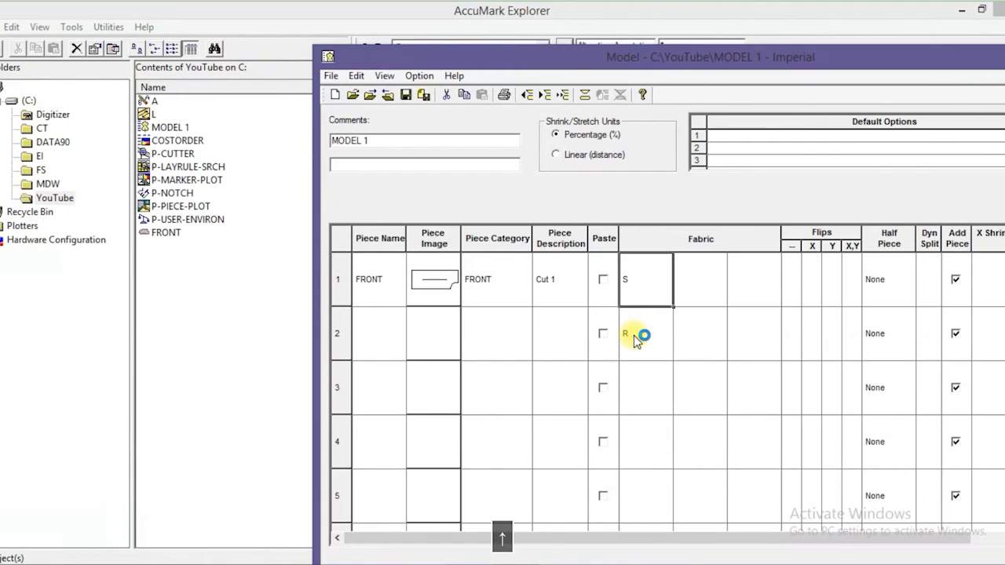
Fill in two fabric codes per row: S and A in row 1, S and B in row 2
type("SA")
key("shift+a")
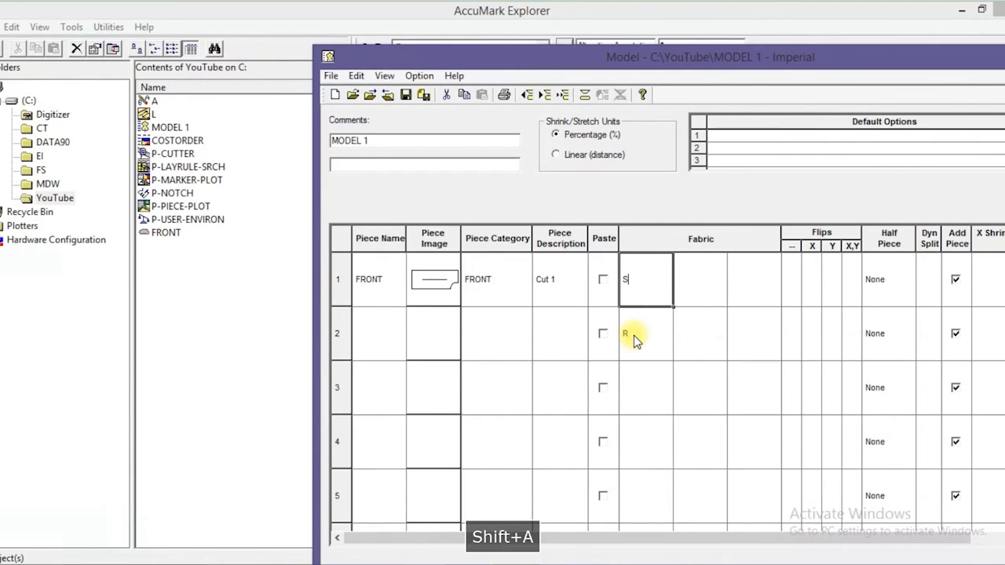
left_click(705, 288)
type("a")
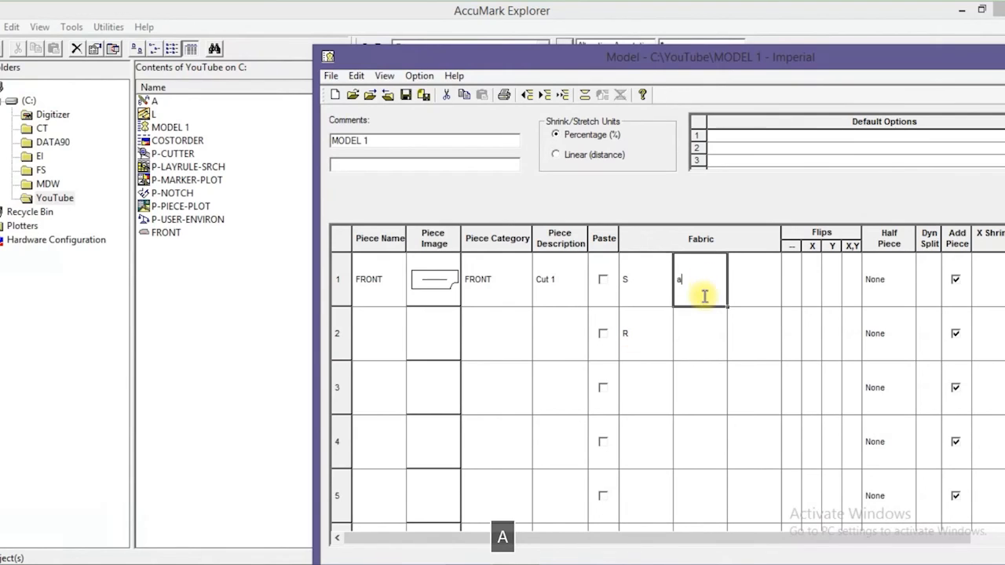
key("BackSpace")
type("A")
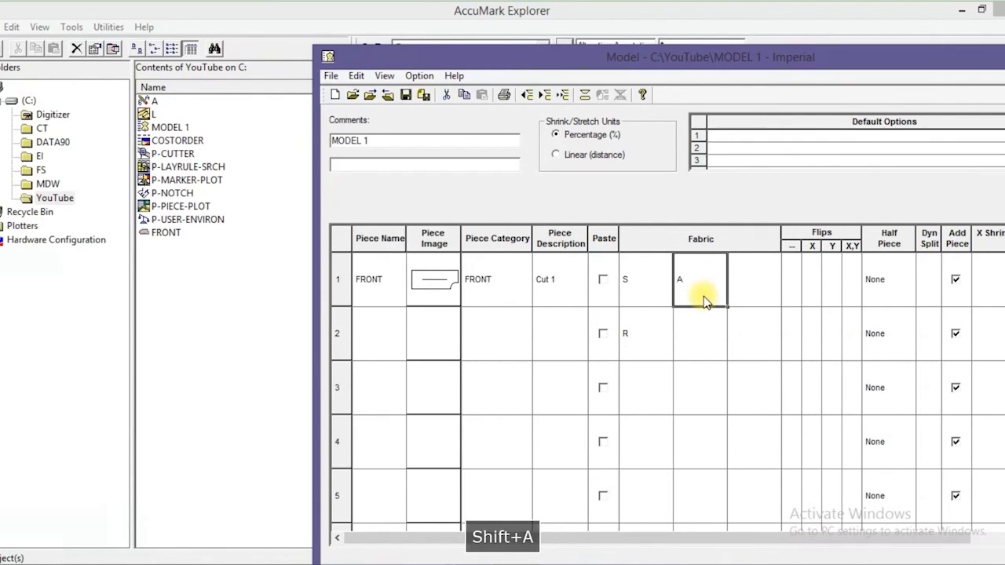
key("Return")
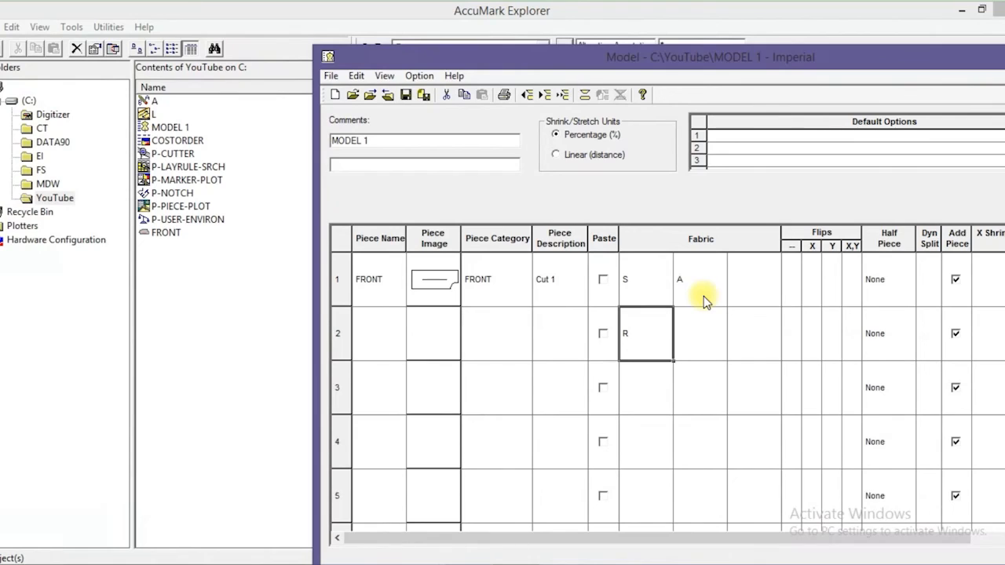
type("S")
key("Tab")
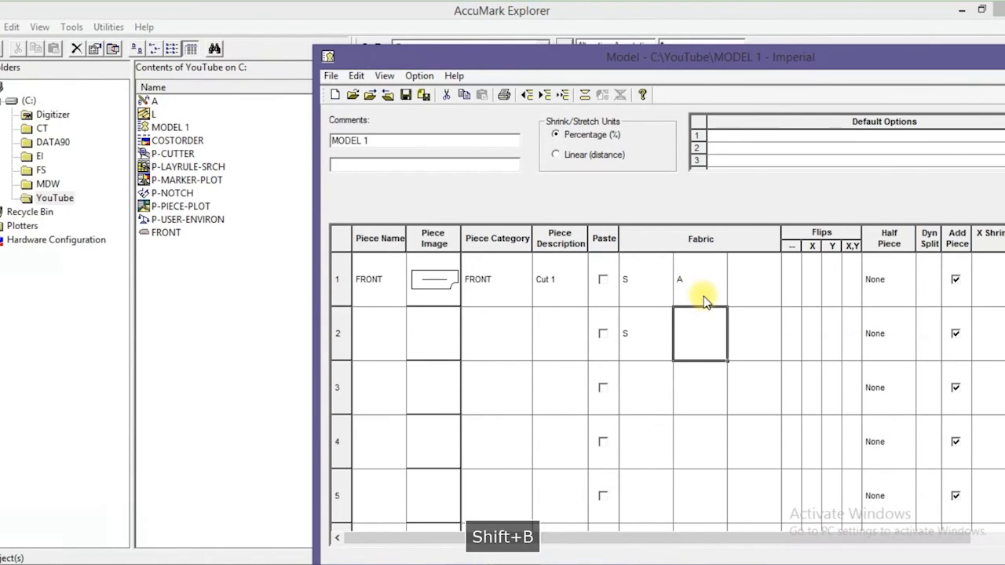
type("B")
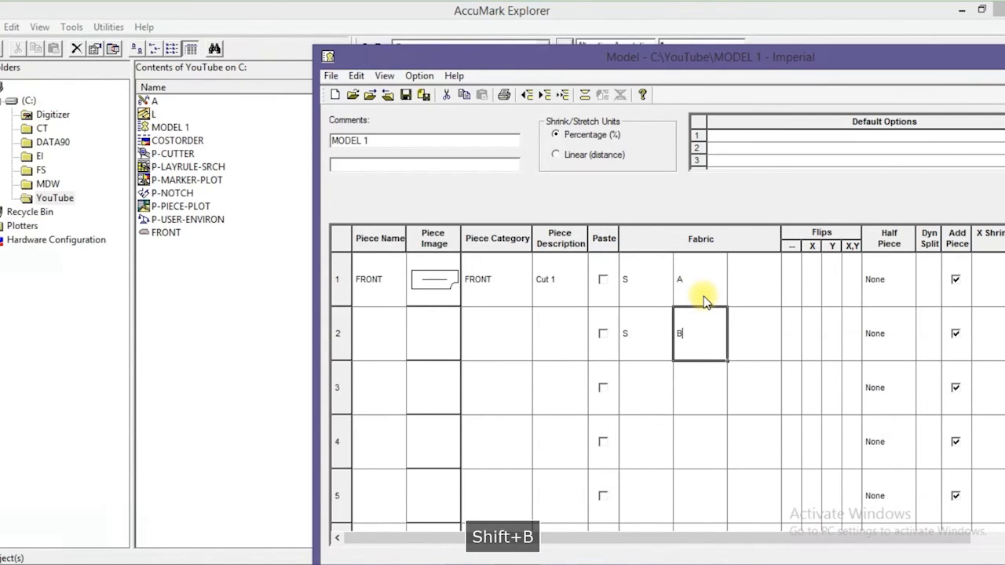
Enter "SA = green SB = blue" in the second comment line of the model
left_click(423, 165)
type("SA: ")
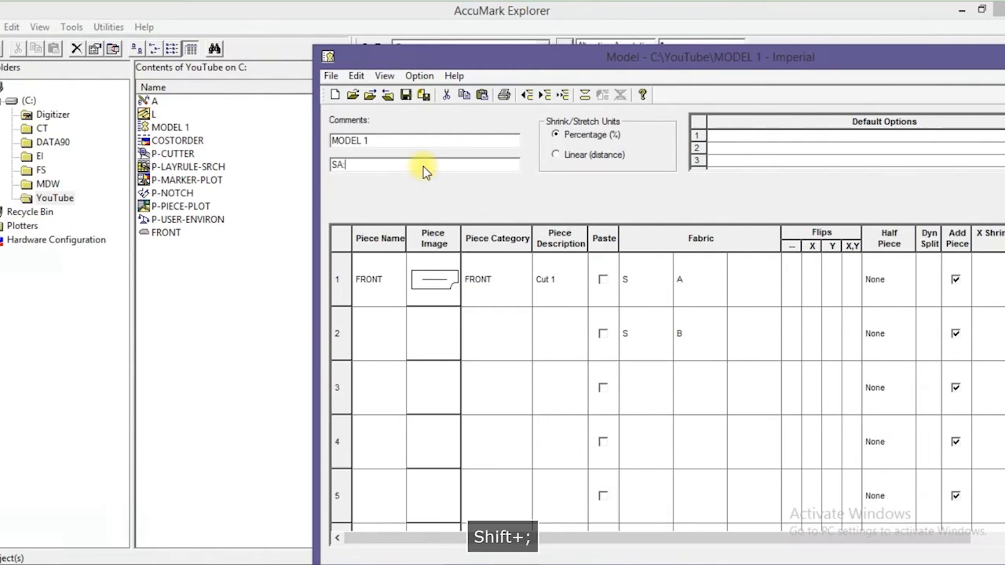
type("= green ")
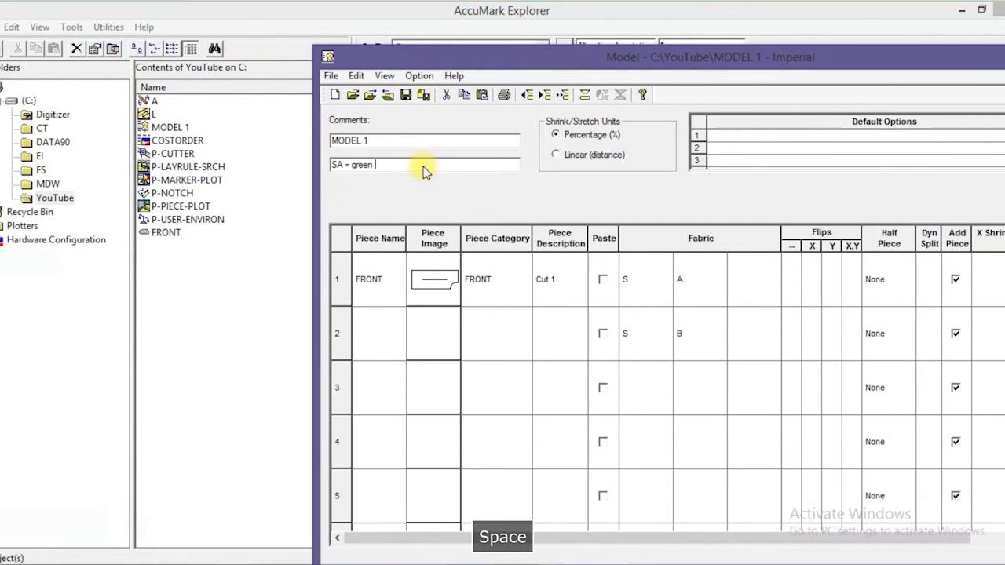
type("SB = blue")
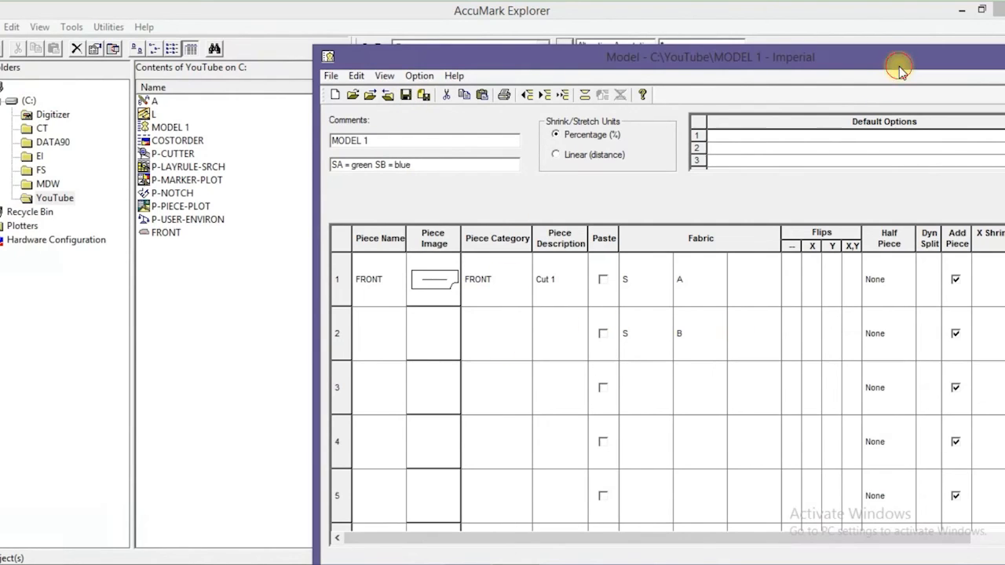
Set the FRONT piece's flips to 1 for the unflipped piece and 0 for X, Y and X,Y
left_click_drag(899, 70, 819, 93)
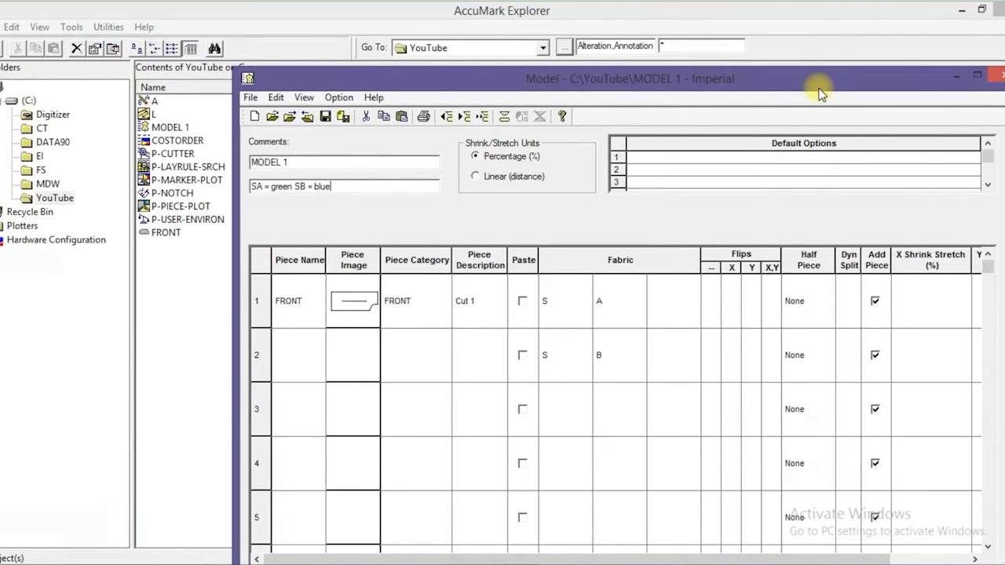
left_click(717, 292)
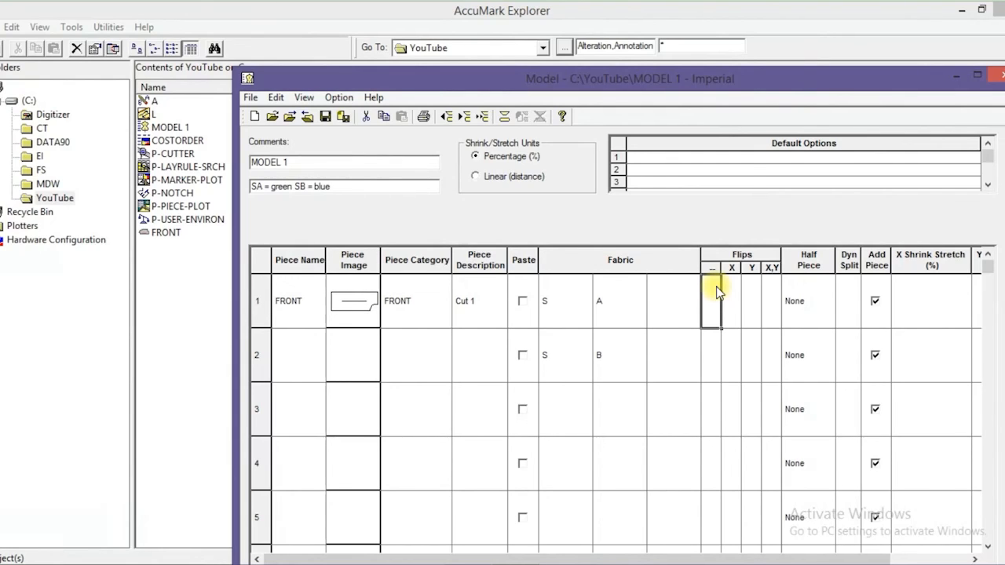
left_click(716, 289)
left_click(732, 291)
type("0")
key("Tab")
type("0")
key("Tab")
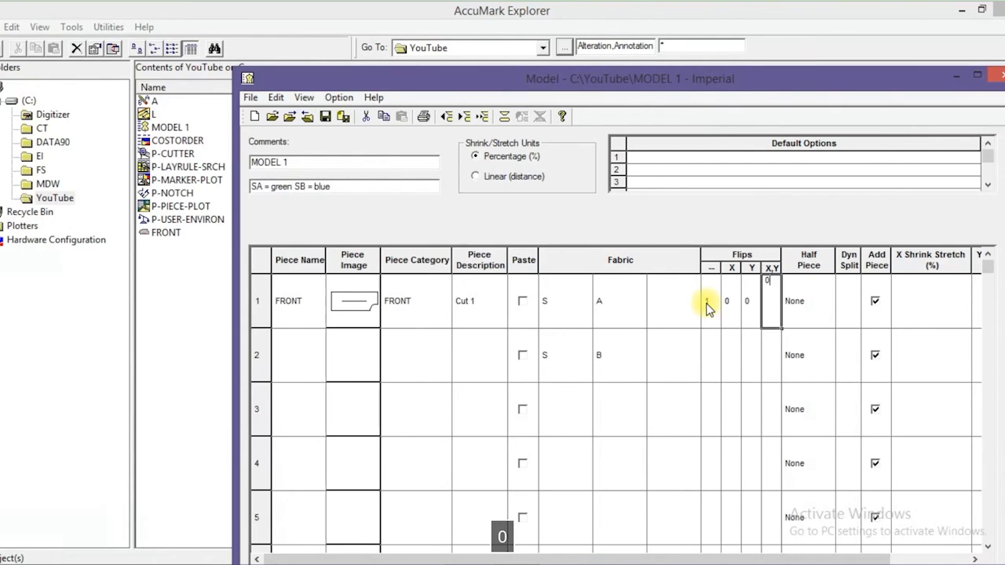
Set the FRONT piece's X,Y flip to 0 and look over the X and Y Shrink Stretch columns
type("0")
key("Tab")
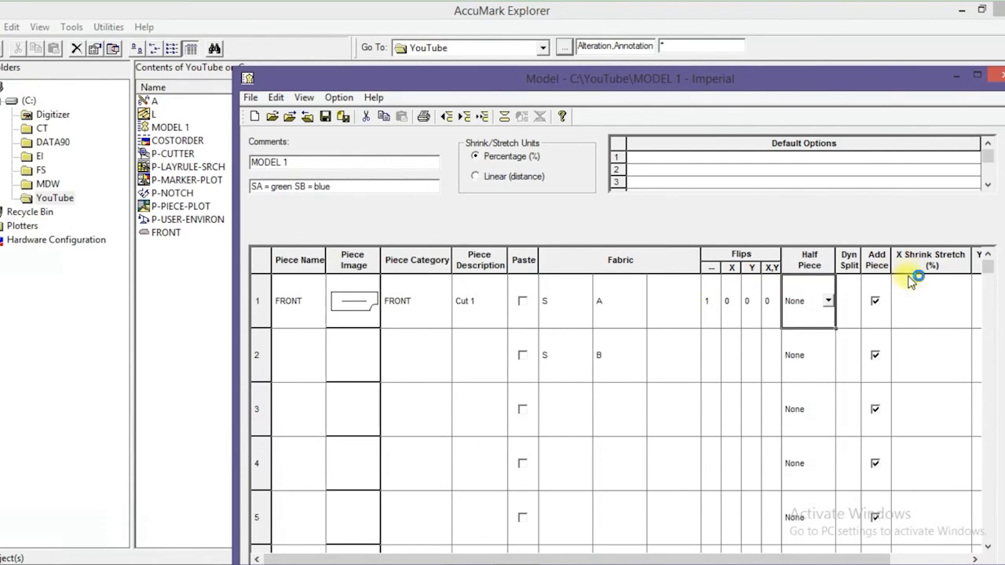
left_click_drag(688, 556, 805, 543)
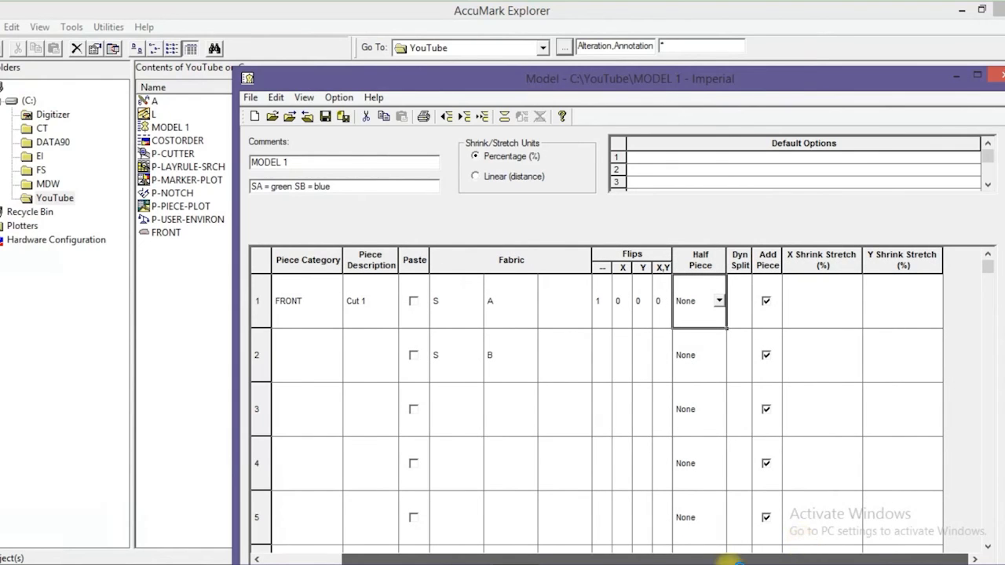
left_click_drag(729, 559, 650, 559)
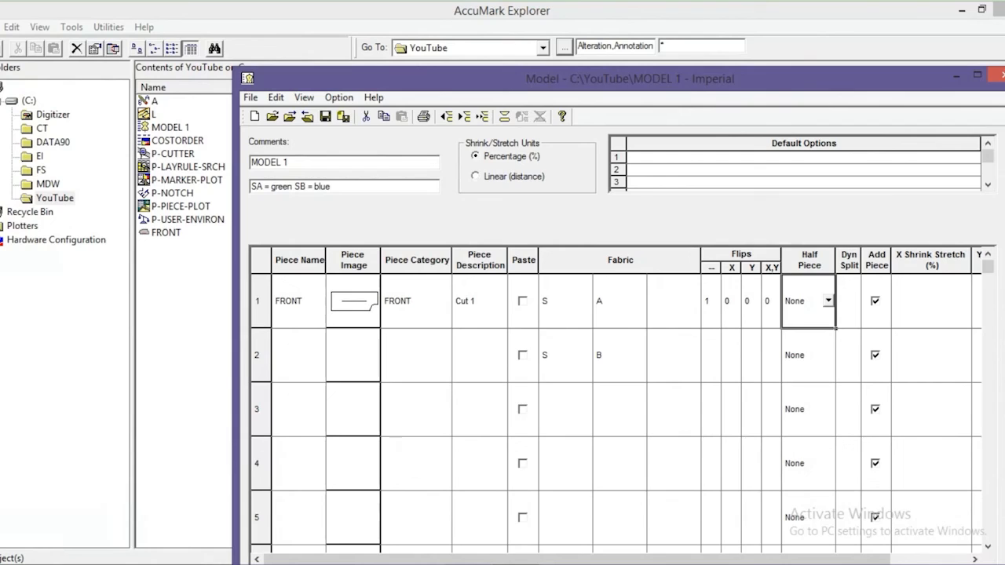
Clear both fabric codes, S and B, from the empty second row of the model
left_click(545, 358)
left_click(542, 355)
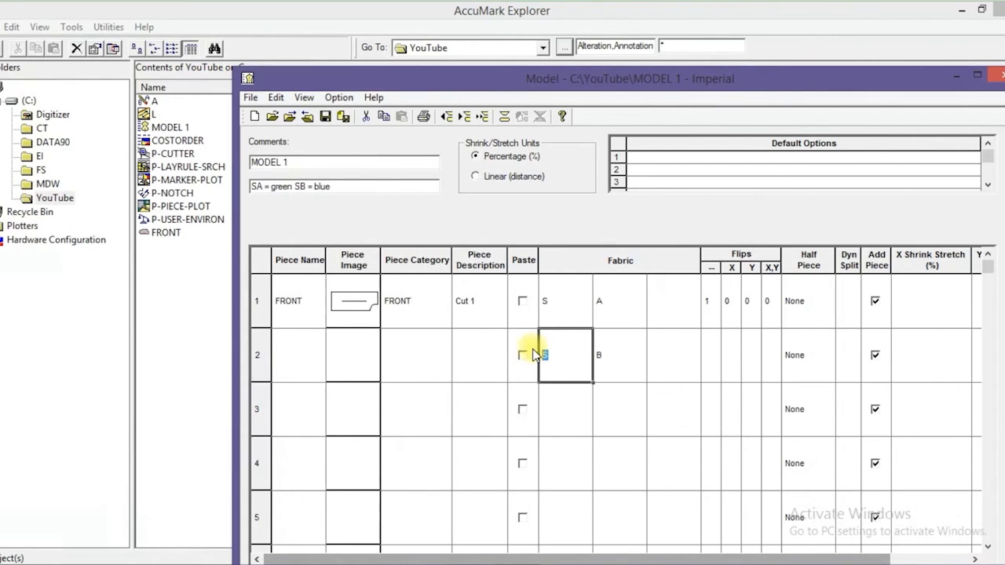
key("BackSpace")
left_click(615, 355)
left_click(602, 354)
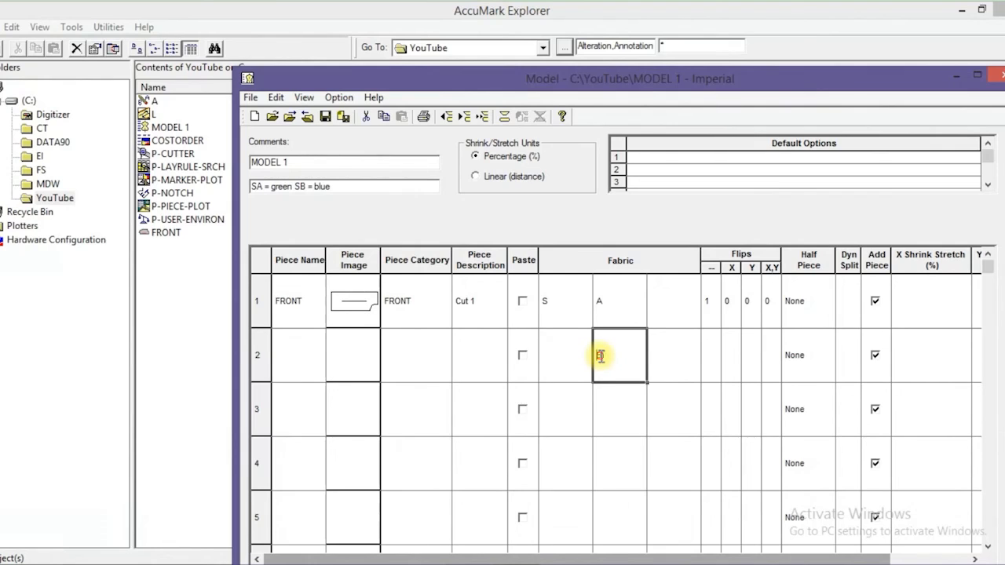
key("BackSpace")
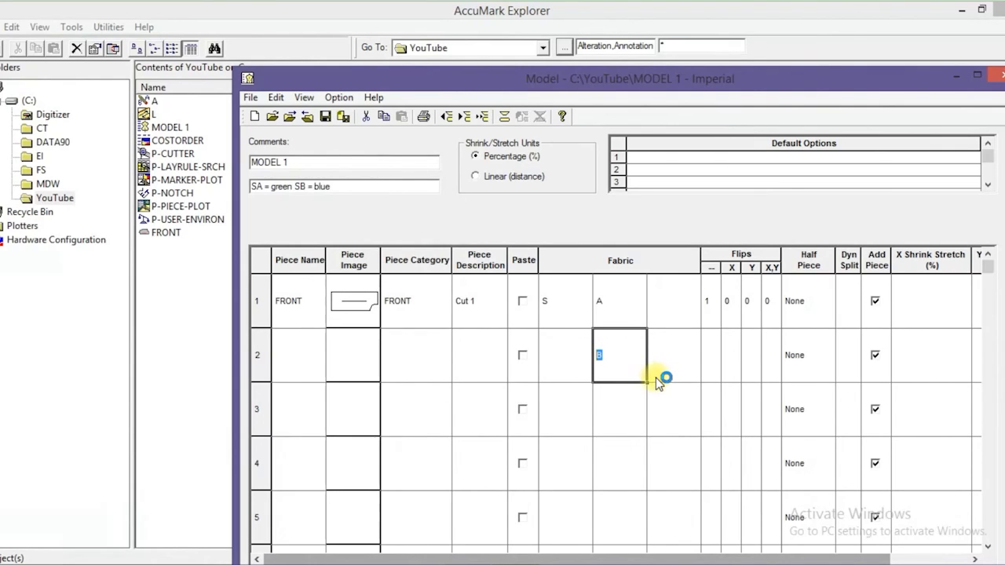
key("BackSpace")
Save MODEL 1 and close the model editor
left_click_drag(751, 87, 739, 75)
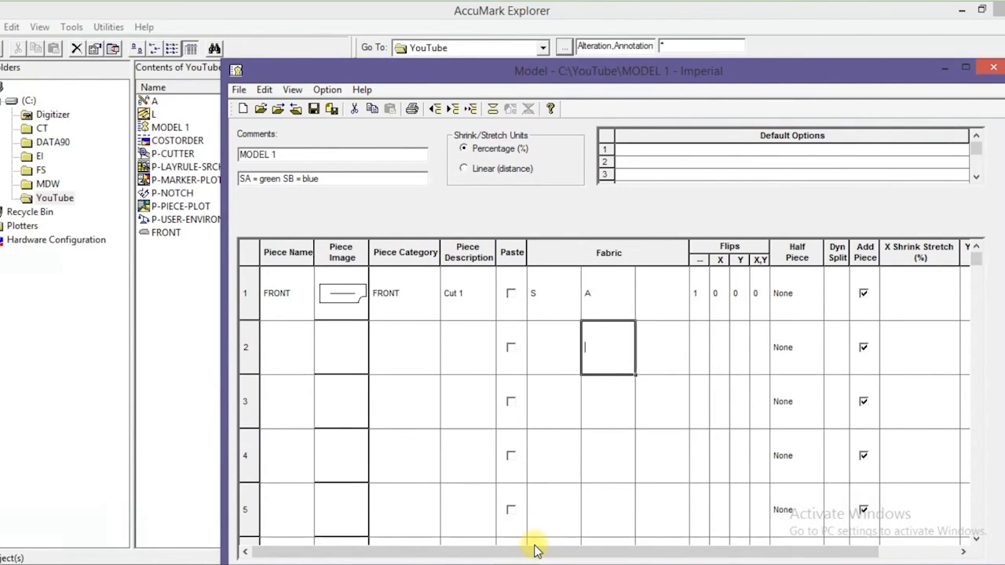
left_click(314, 110)
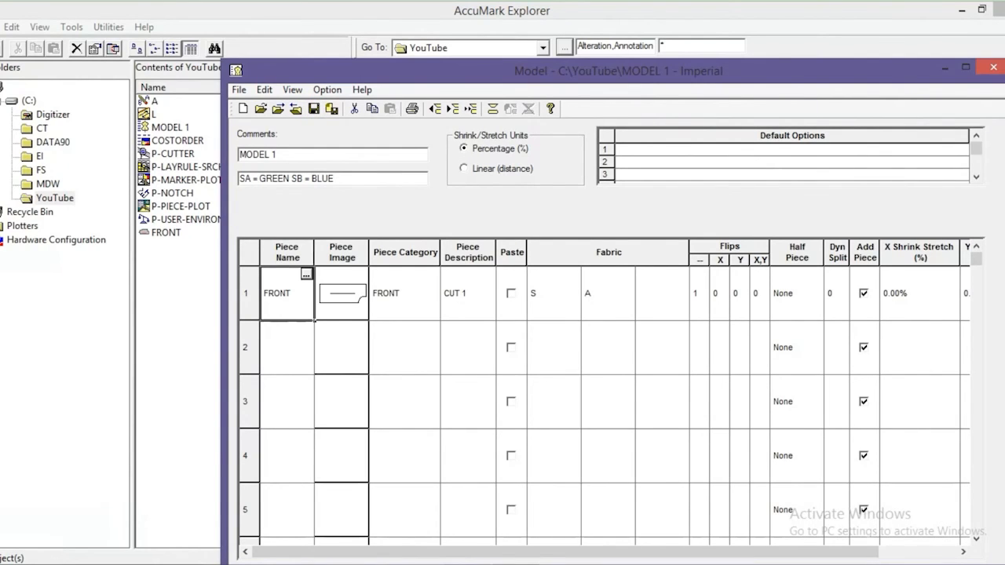
left_click(994, 69)
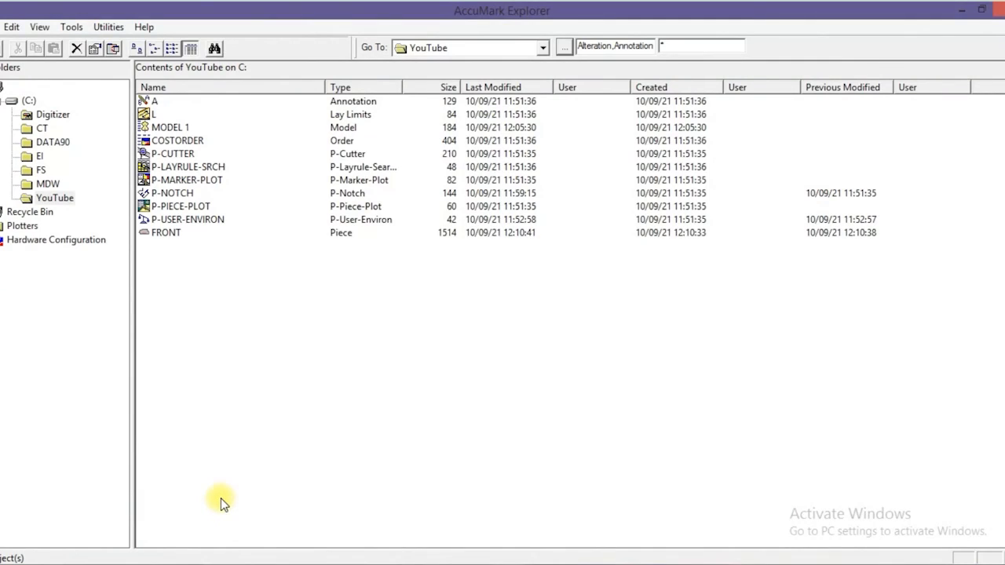